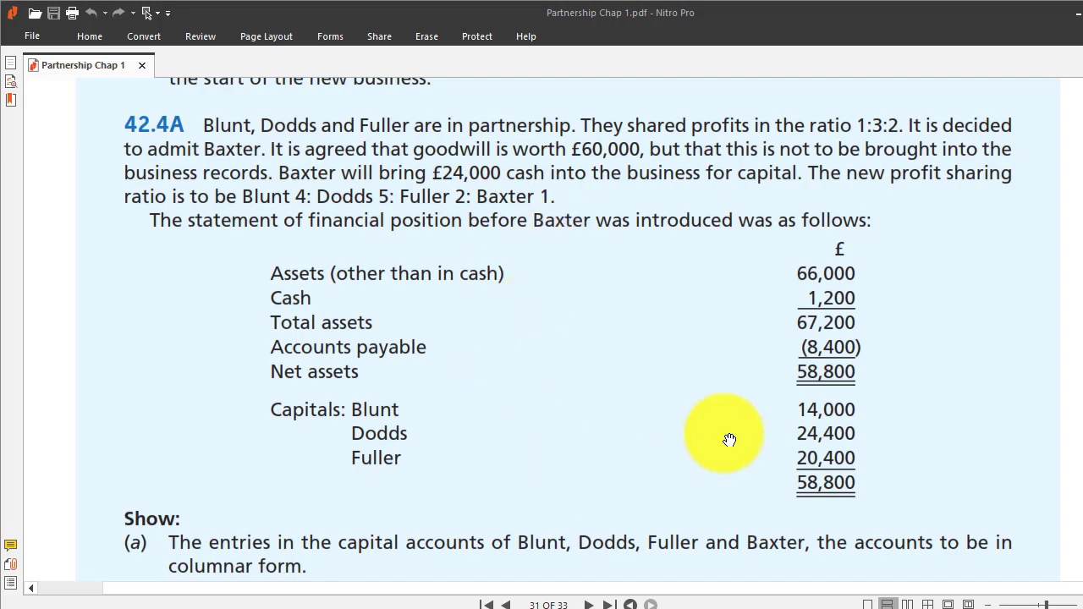
Switch to the Partnership Accounting workbook and copy the ratio table and adjustment entries in C25:H34 of sheet 42.1
{"action": "scroll", "coordinate": [713, 345], "scroll_direction": "down", "scroll_amount": 3}
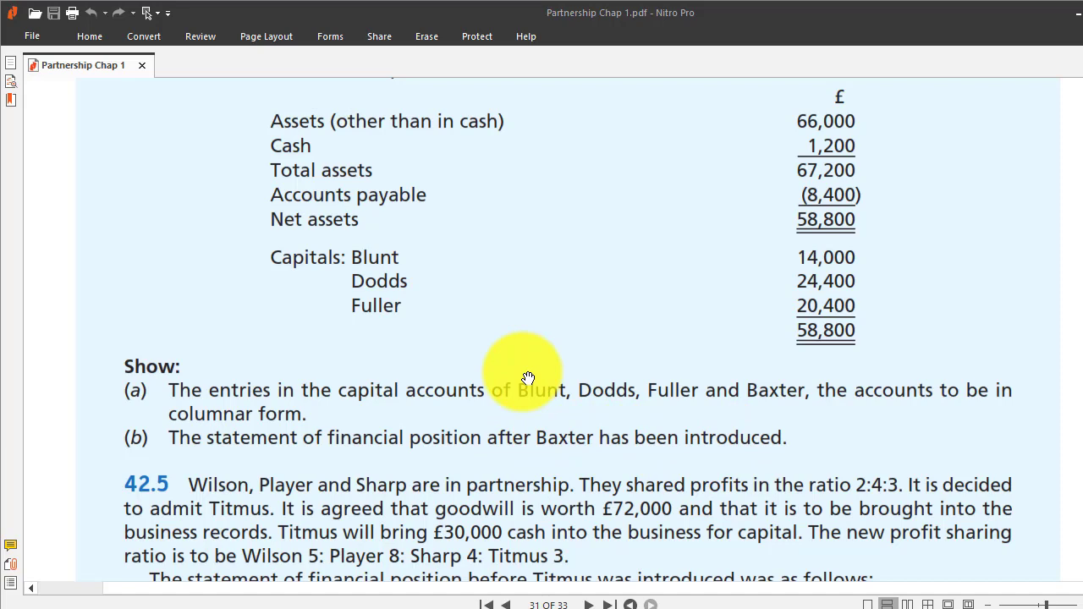
{"action": "mouse_move", "coordinate": [477, 606]}
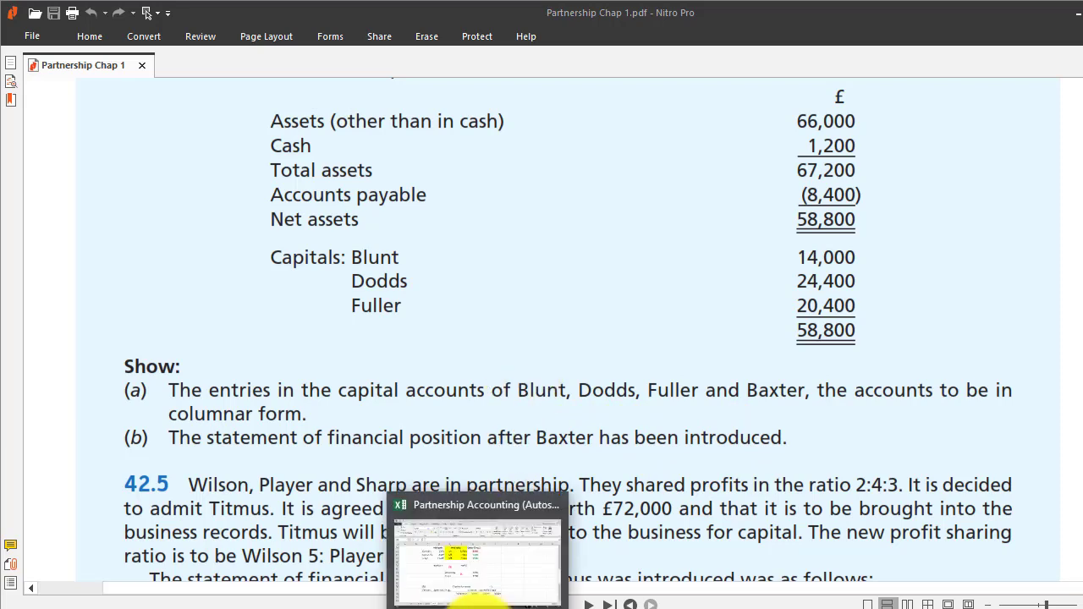
{"action": "left_click", "coordinate": [477, 576]}
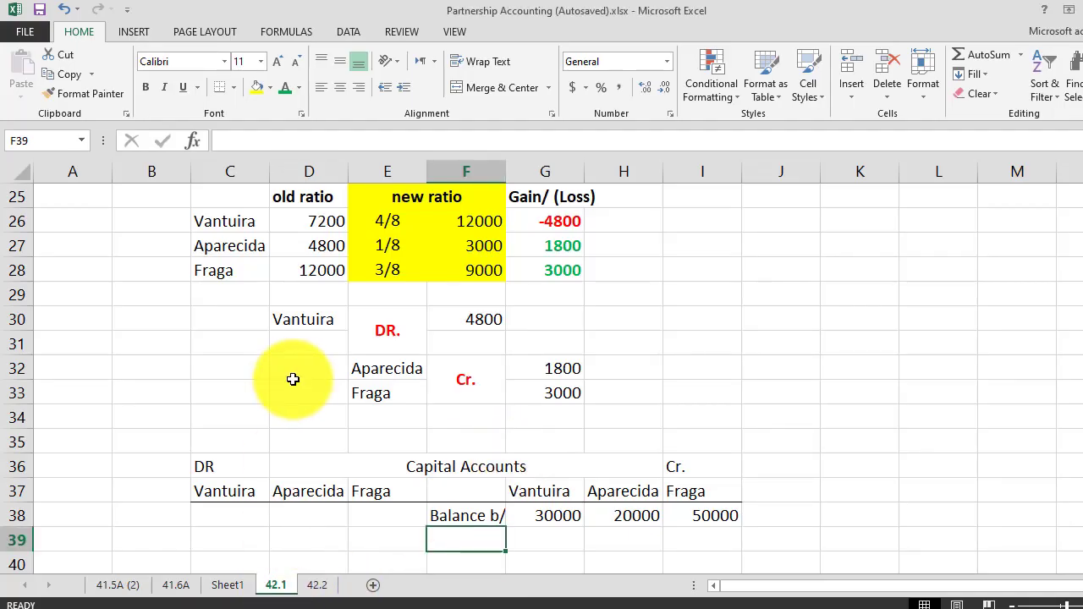
{"action": "scroll", "coordinate": [291, 380], "scroll_direction": "up", "scroll_amount": 1}
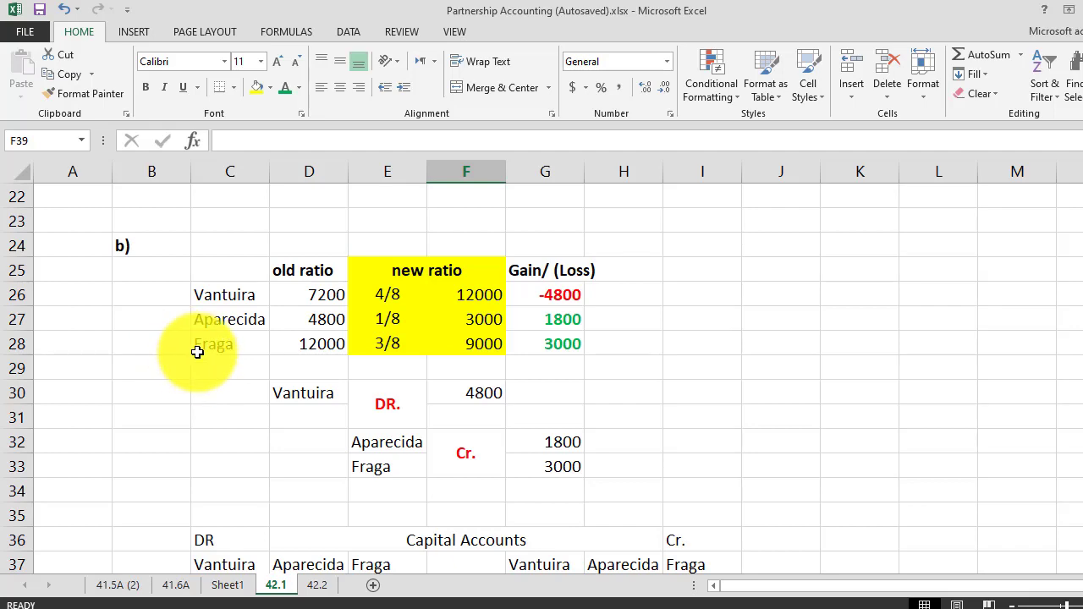
{"action": "scroll", "coordinate": [198, 351], "scroll_direction": "down", "scroll_amount": 1}
{"action": "scroll", "coordinate": [198, 330], "scroll_direction": "up", "scroll_amount": 1}
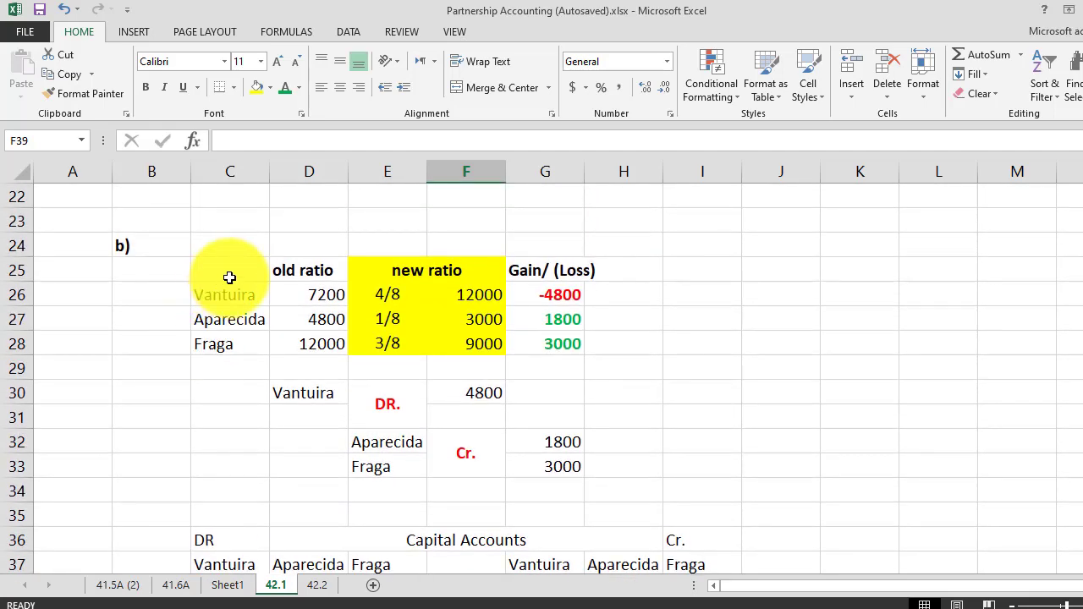
{"action": "left_click_drag", "start_coordinate": [229, 270], "coordinate": [629, 488]}
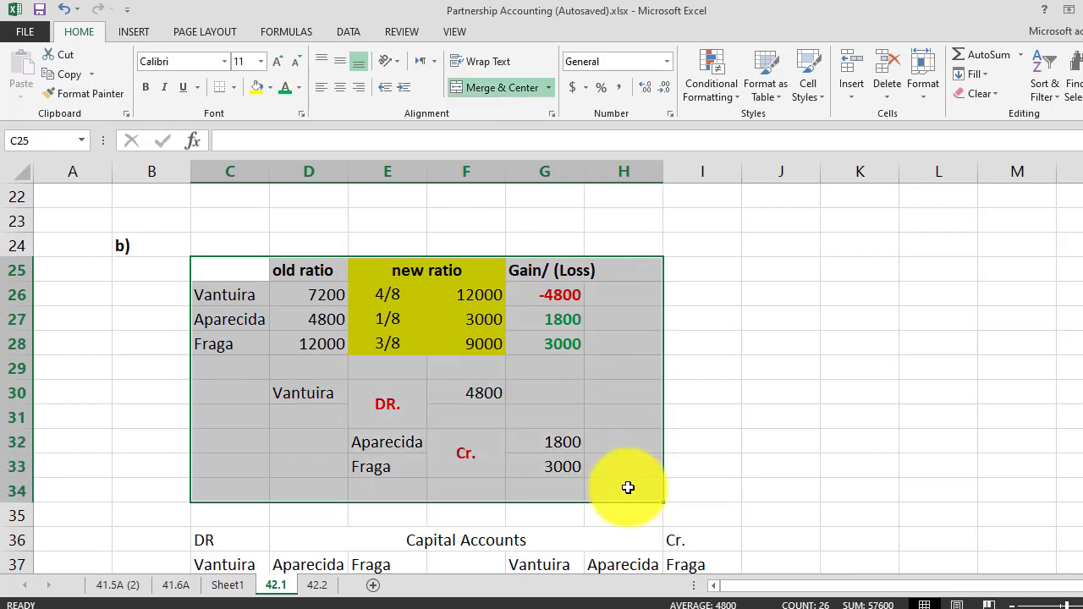
{"action": "key", "text": "ctrl+c"}
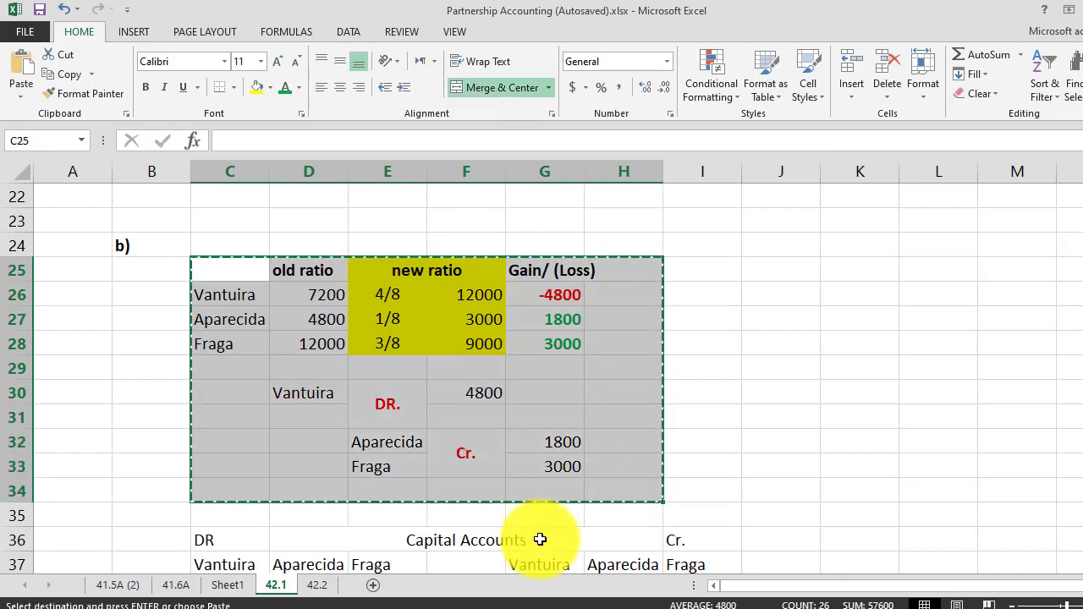
Paste the copied block at B3 of a new worksheet and correct the broken new-ratio amount in E4 to 12000
{"action": "left_click", "coordinate": [372, 585]}
{"action": "left_click", "coordinate": [95, 214]}
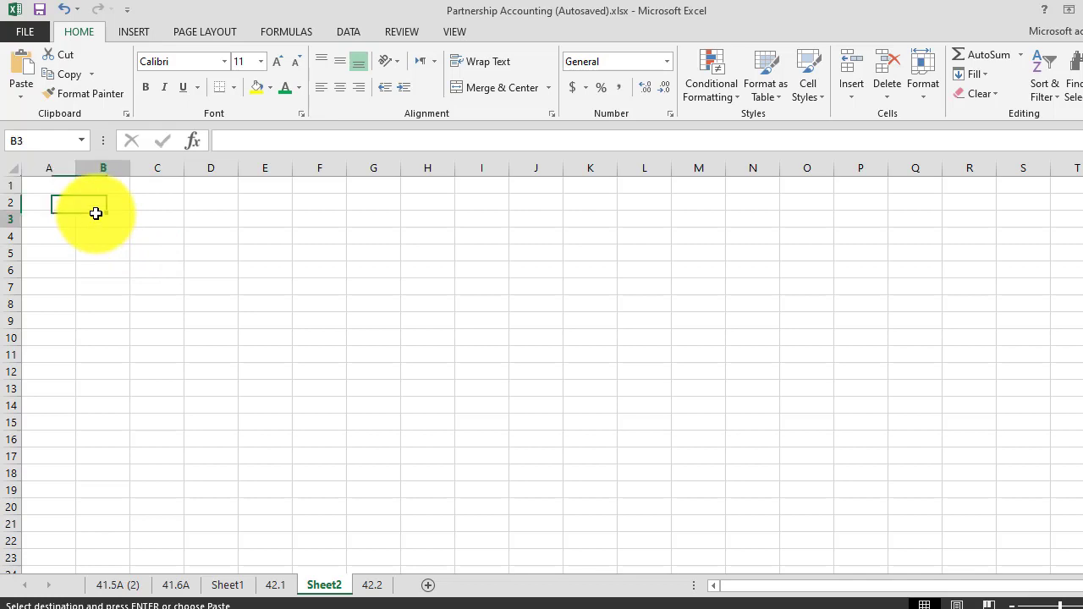
{"action": "key", "text": "ctrl+v"}
{"action": "scroll", "coordinate": [448, 455], "scroll_direction": "up", "scroll_amount": 2}
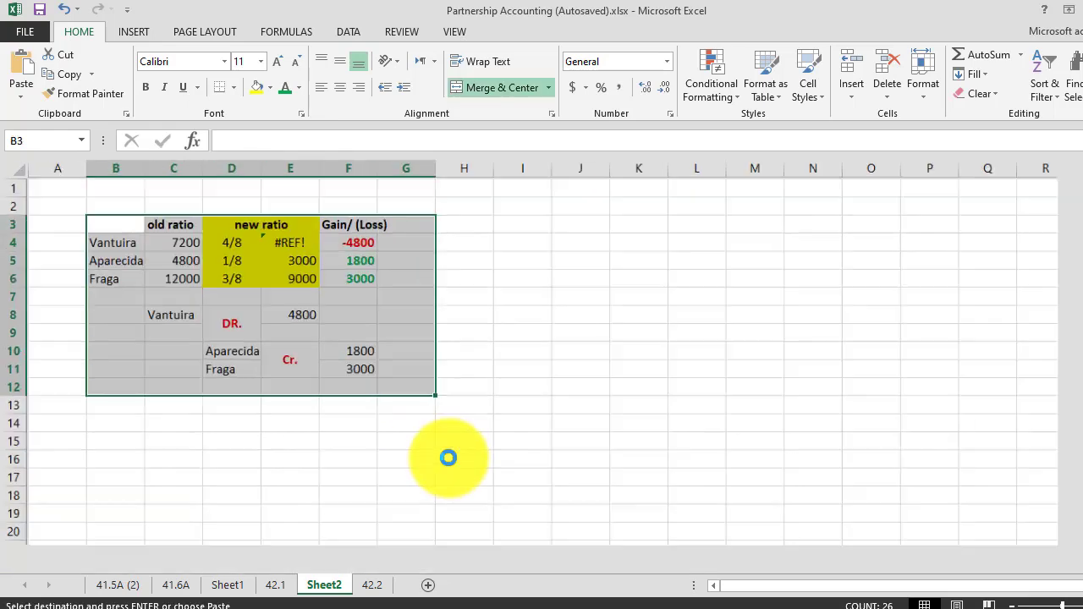
{"action": "scroll", "coordinate": [449, 457], "scroll_direction": "up", "scroll_amount": 1}
{"action": "left_click", "coordinate": [347, 387]}
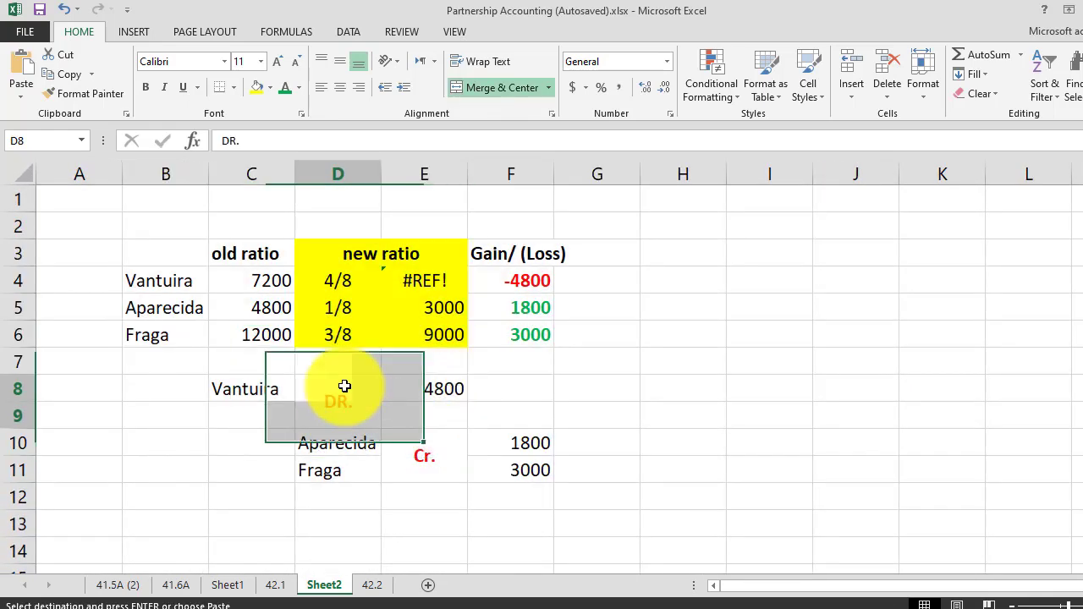
{"action": "left_click", "coordinate": [433, 285]}
{"action": "key", "text": "Return"}
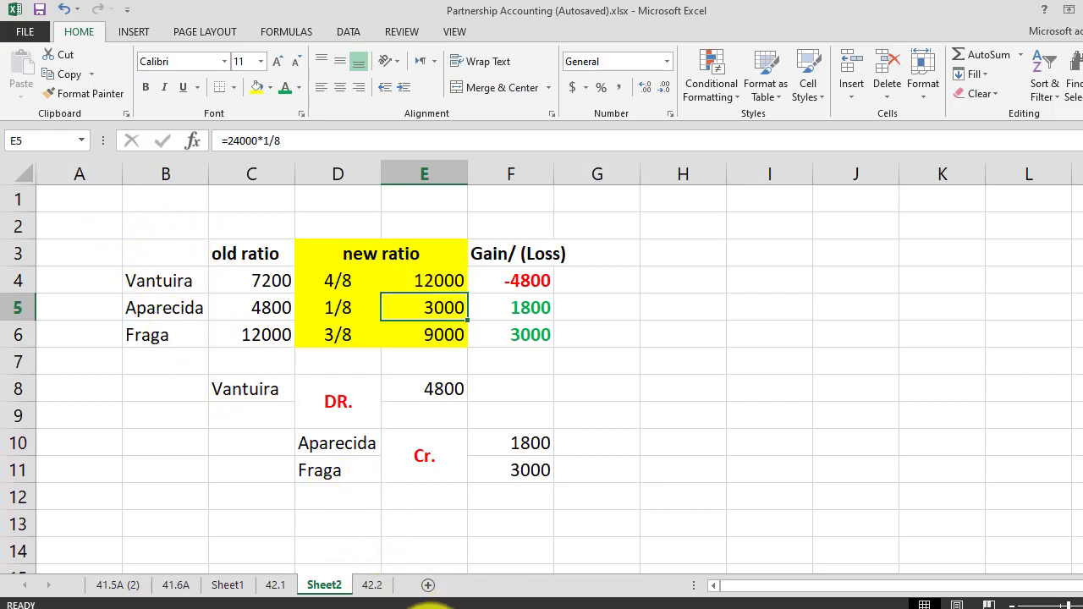
Replace the partner names in B4:B6 with the three existing partners' names from exercise 42.4A in the PDF
{"action": "left_click", "coordinate": [430, 606]}
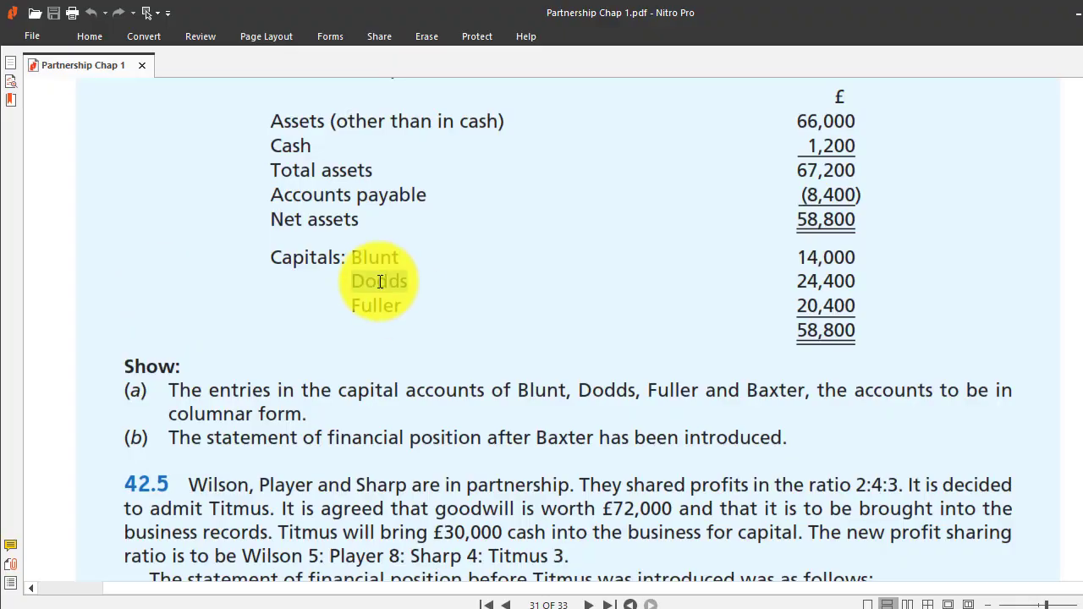
{"action": "double_click", "coordinate": [379, 281]}
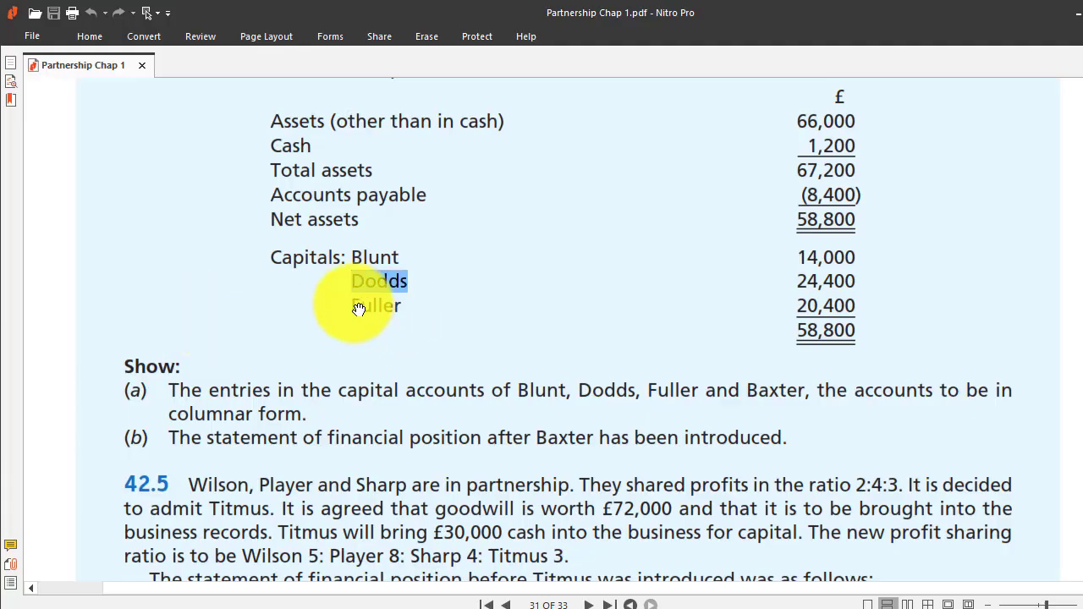
{"action": "key", "text": "alt+Tab"}
{"action": "key", "text": "BackSpace"}
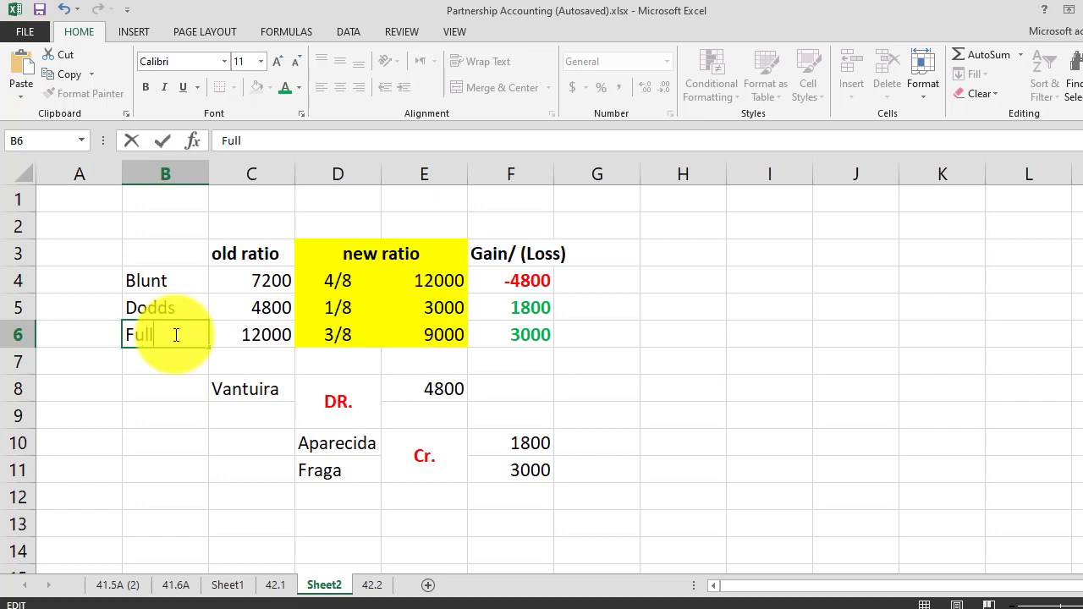
{"action": "key", "text": "Return"}
Copy the incoming partner's name from exercise 42.4A in the PDF into cell B7 of the ratio table
{"action": "key", "text": "alt+Tab"}
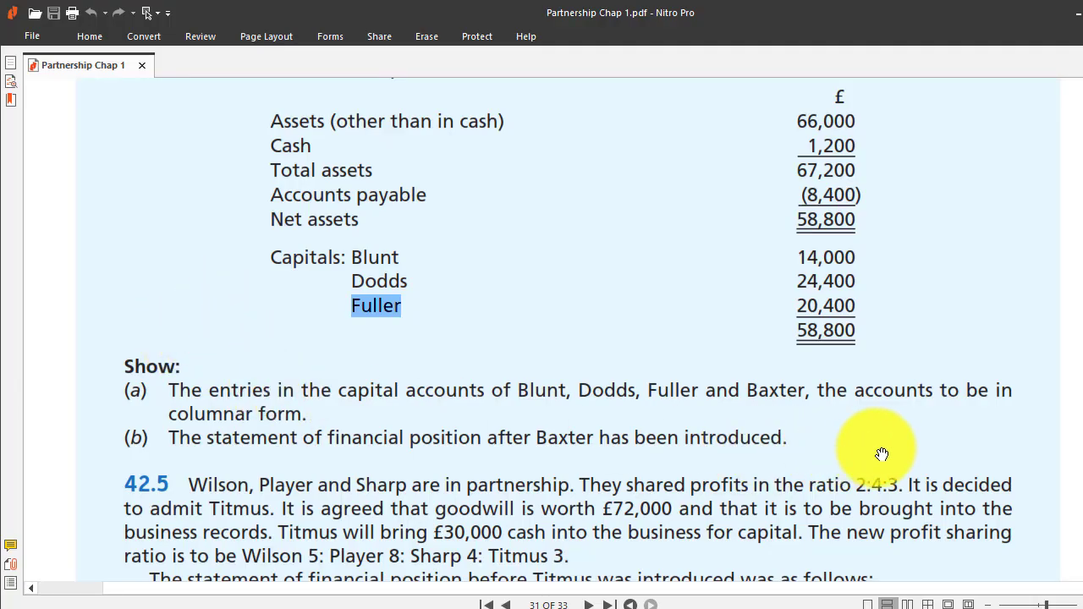
{"action": "double_click", "coordinate": [570, 439]}
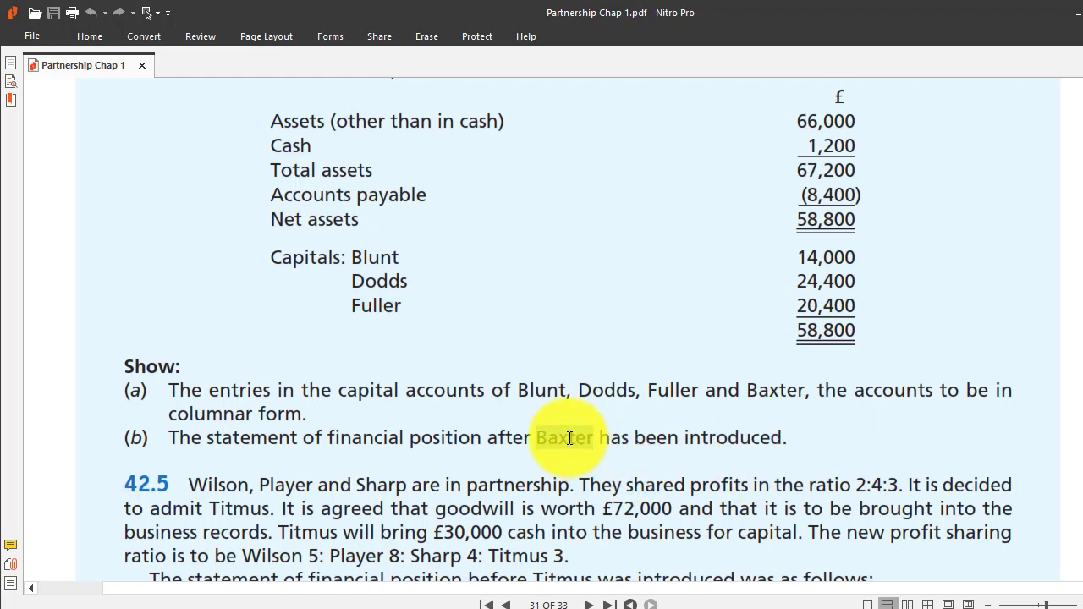
{"action": "key", "text": "alt+Tab"}
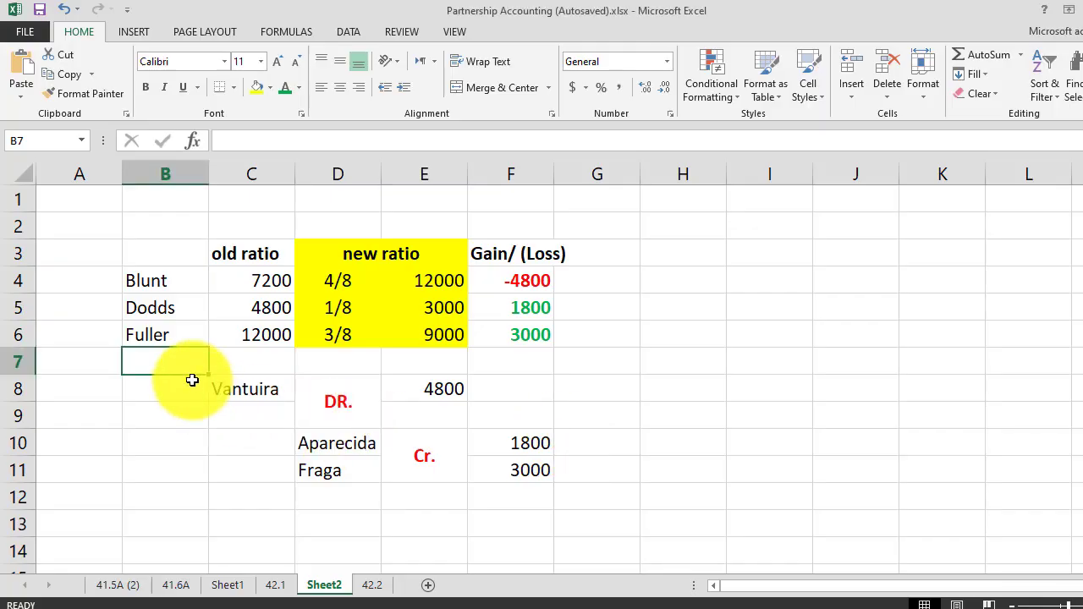
{"action": "key", "text": "ctrl+v"}
{"action": "key", "text": "Return"}
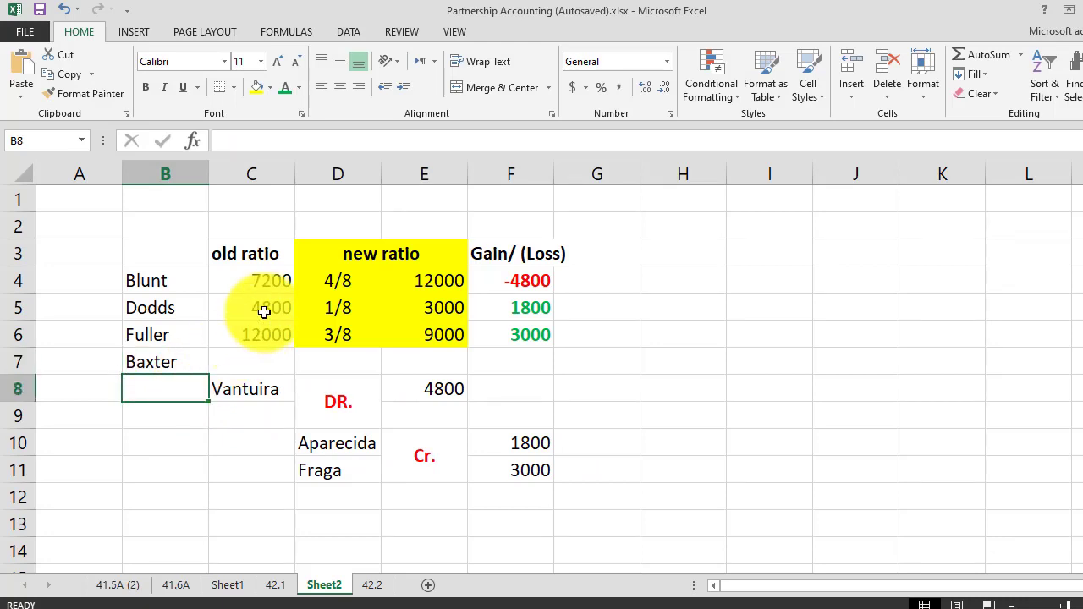
Check the old profit ratio in exercise 42.4A and enter =6000*1/6 in C4 as the first partner's share
{"action": "key", "text": "alt+Tab"}
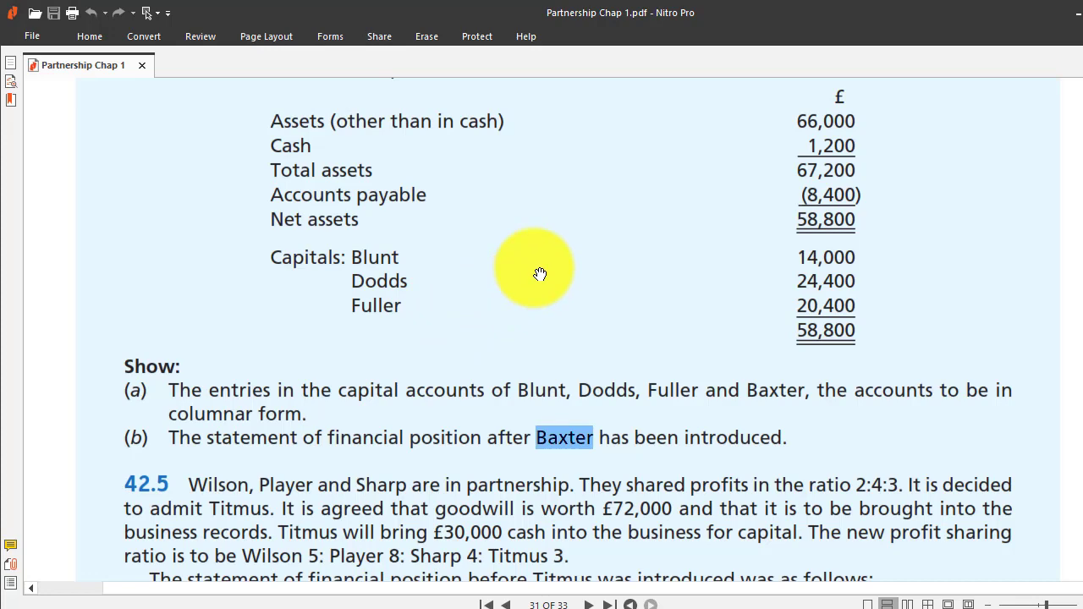
{"action": "scroll", "coordinate": [512, 326], "scroll_direction": "up", "scroll_amount": 5}
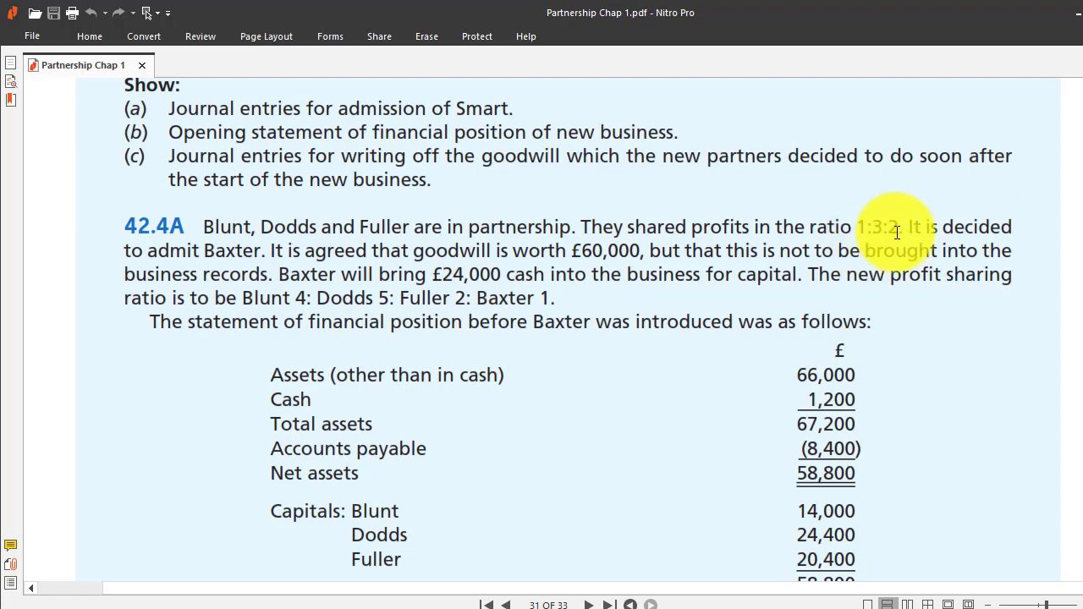
{"action": "key", "text": "alt+Tab"}
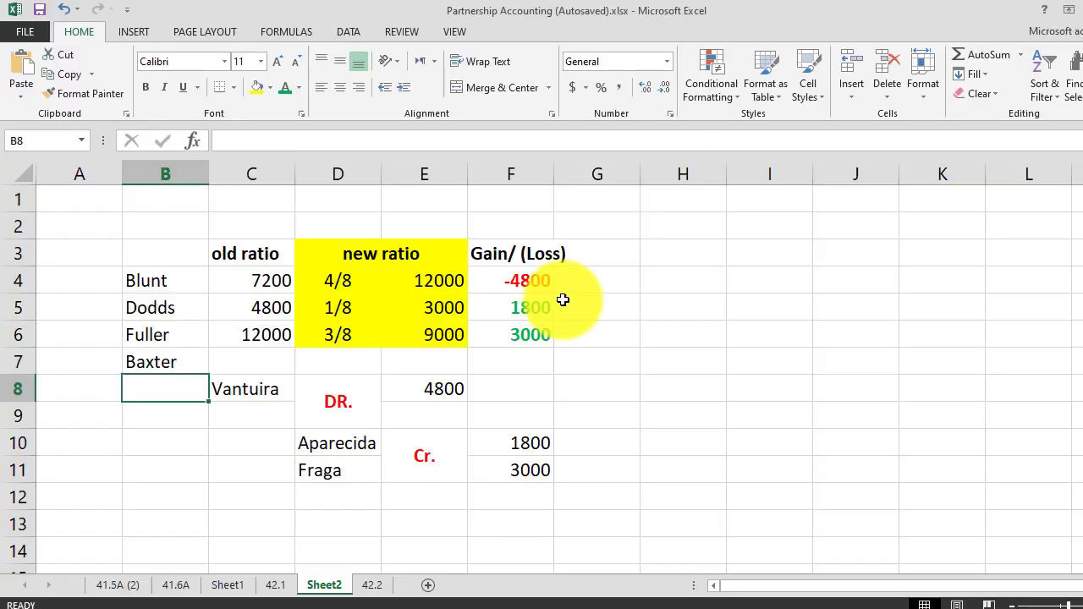
{"action": "left_click", "coordinate": [262, 281]}
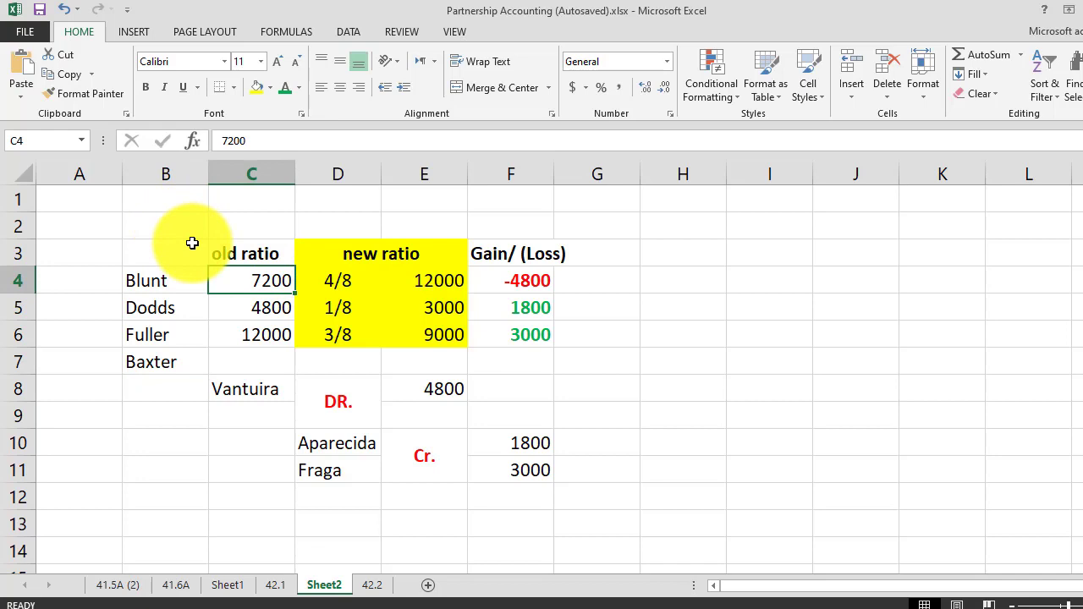
{"action": "type", "text": "=6"}
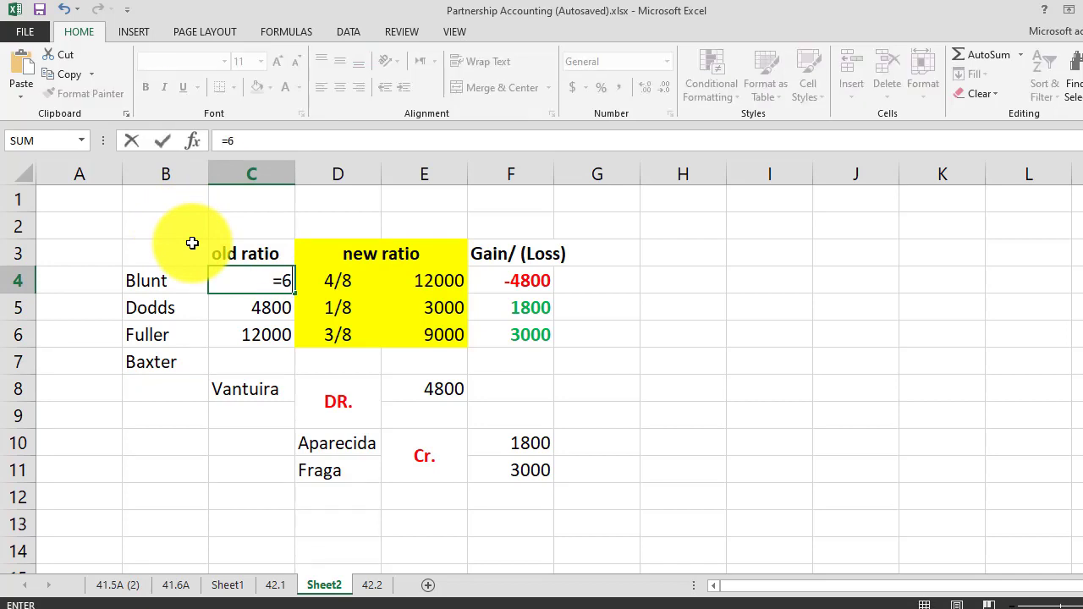
{"action": "type", "text": "000*1"}
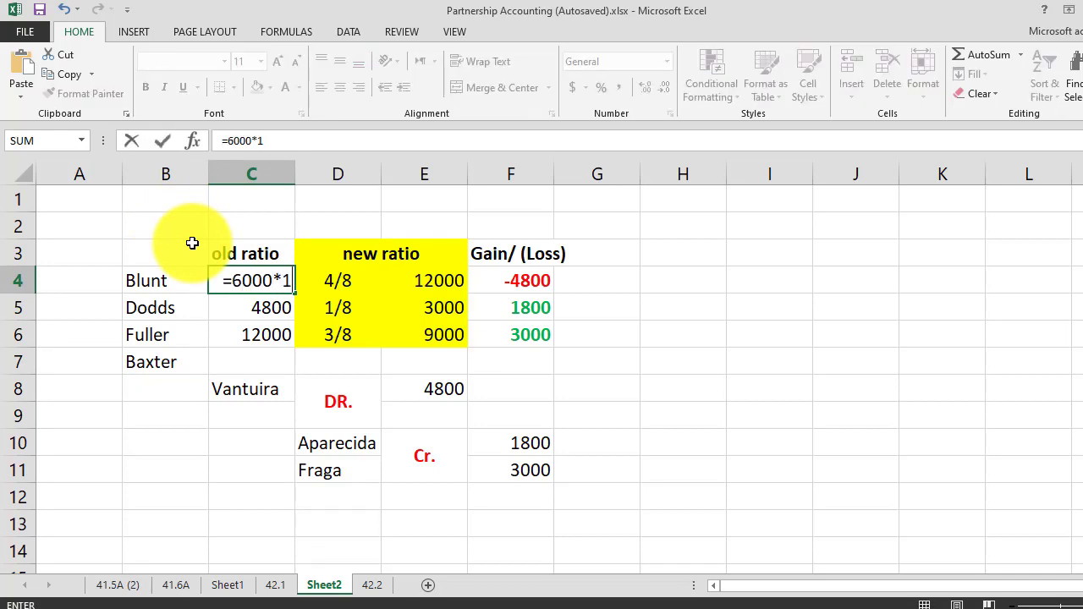
{"action": "type", "text": "/6"}
{"action": "key", "text": "Return"}
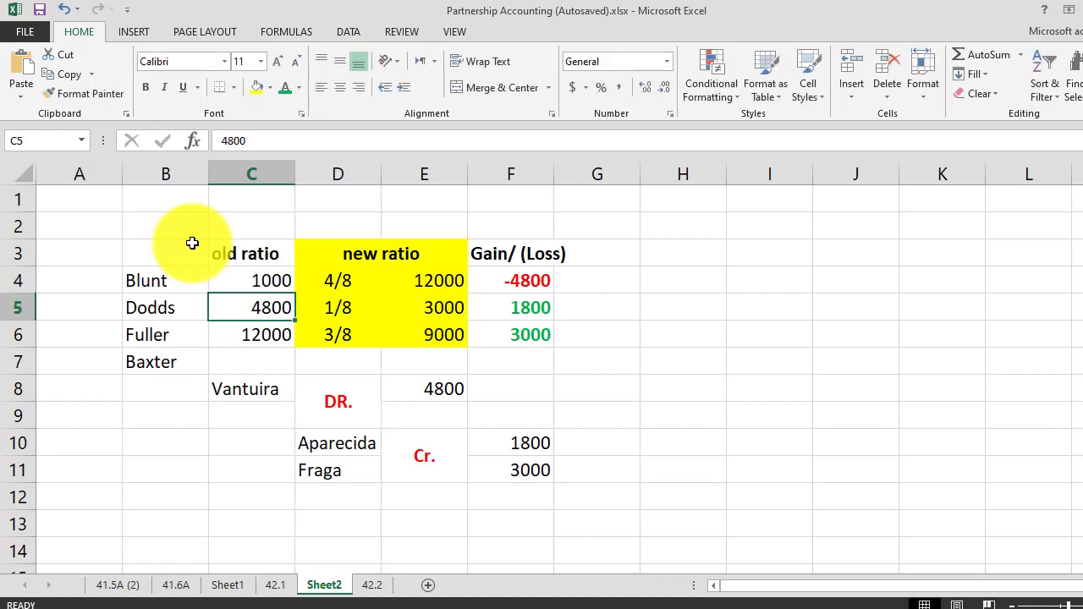
Enter the other old-ratio goodwill shares as 30000 in C5 and 20000 in C6
{"action": "type", "text": "30000"}
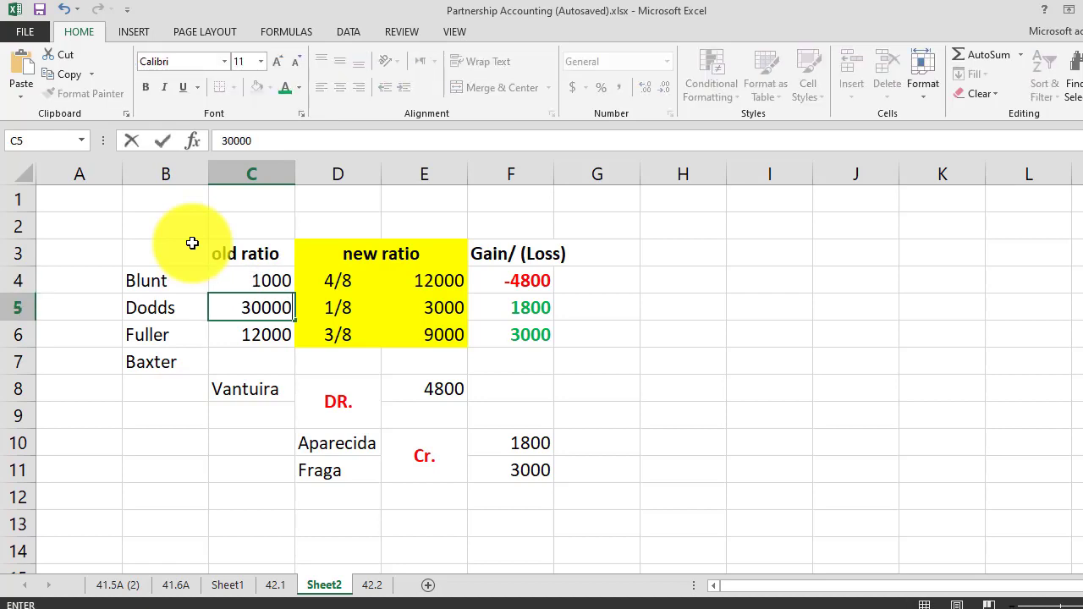
{"action": "key", "text": "Return"}
{"action": "type", "text": "200"}
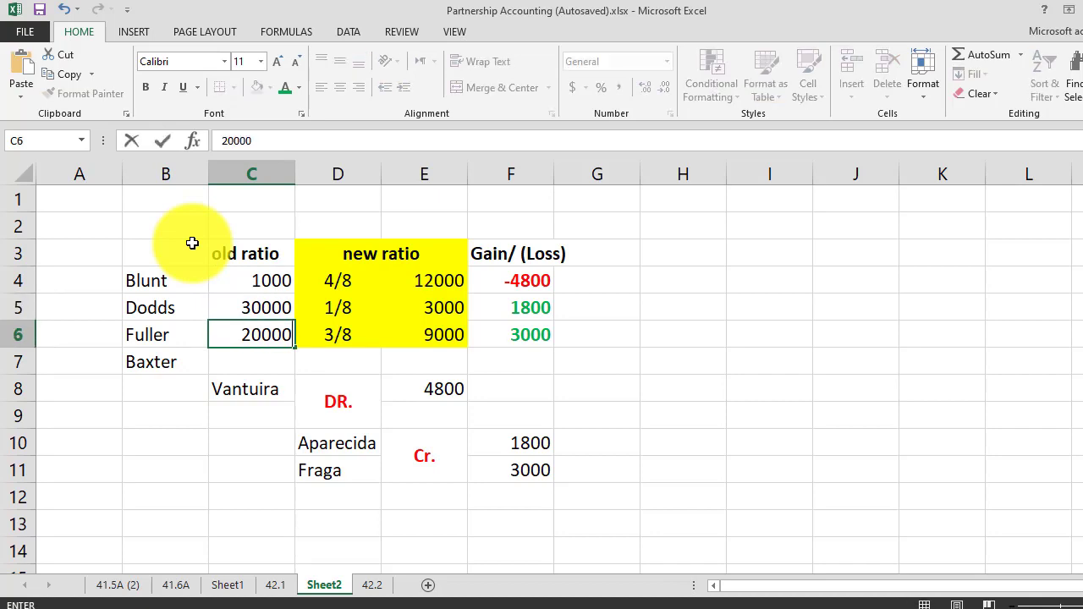
{"action": "key", "text": "Return"}
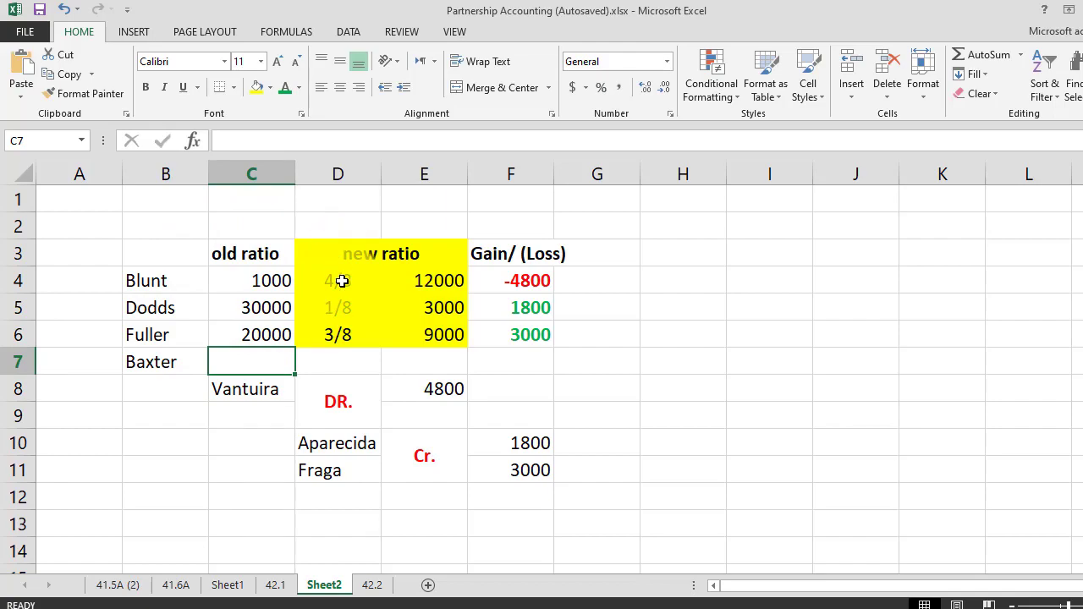
Check the new profit sharing ratio in exercise 42.4A and set the first partner's fraction in D4 to 4/12
{"action": "key", "text": "alt+Tab"}
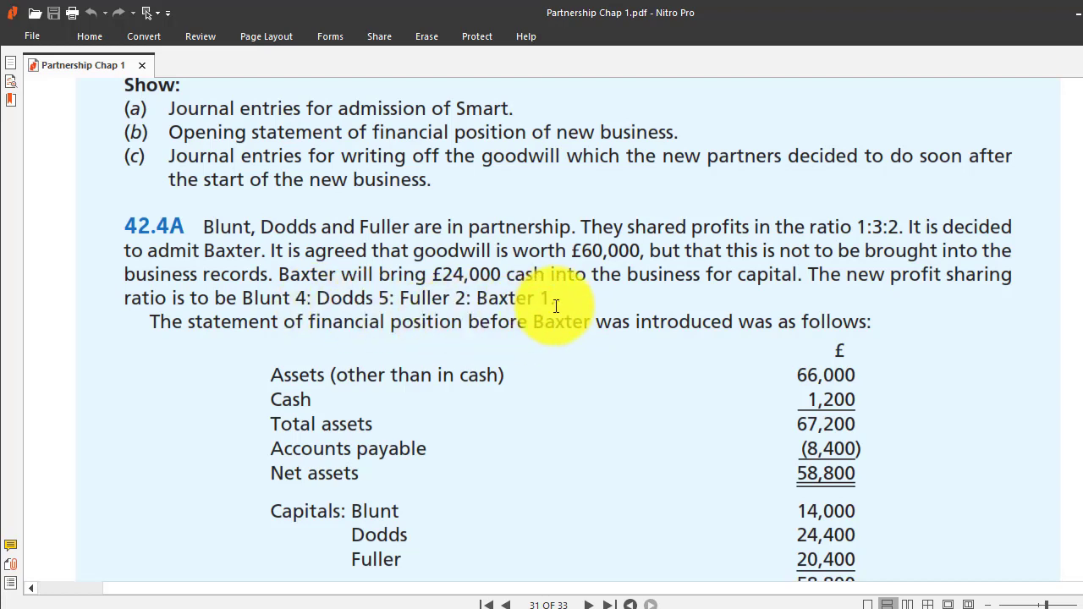
{"action": "key", "text": "alt+Tab"}
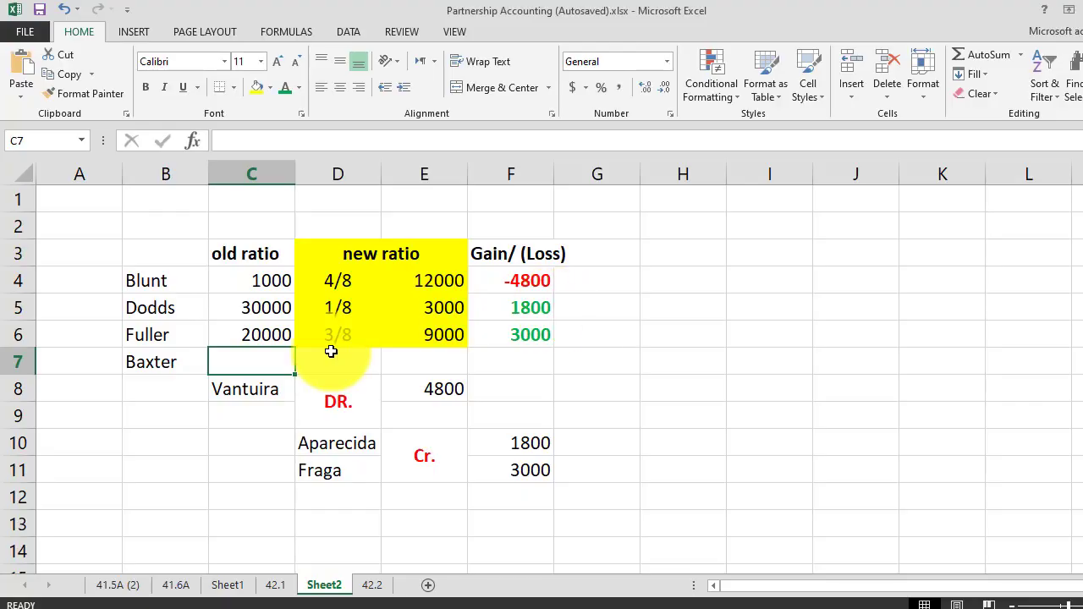
{"action": "left_click", "coordinate": [327, 280]}
{"action": "left_click_drag", "start_coordinate": [222, 141], "coordinate": [254, 141]}
{"action": "type", "text": "4"}
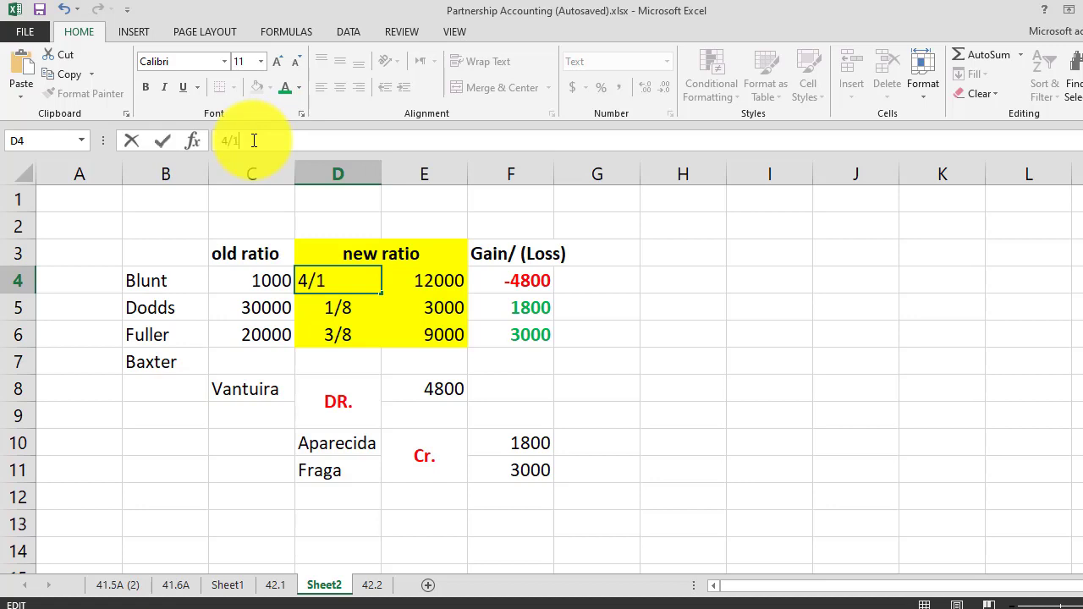
{"action": "key", "text": "Return"}
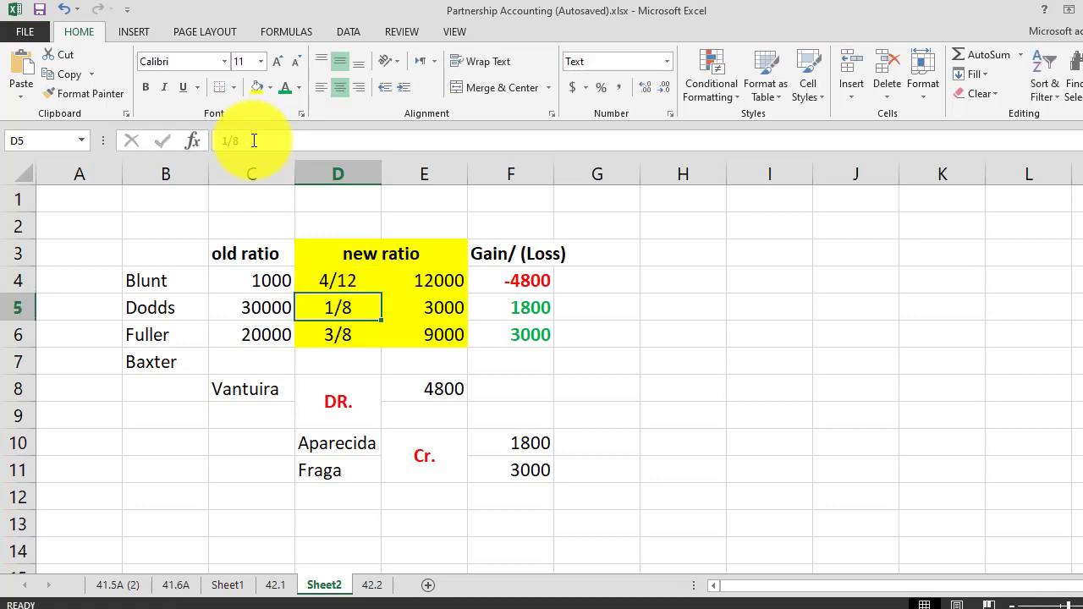
Set the new-ratio fractions to 5/12 in D5 and 2/12 in D6, following exercise 42.4A in the PDF
{"action": "key", "text": "alt+Tab"}
{"action": "key", "text": "alt+Tab"}
{"action": "type", "text": "5/12"}
{"action": "key", "text": "Return"}
{"action": "key", "text": "alt+Tab"}
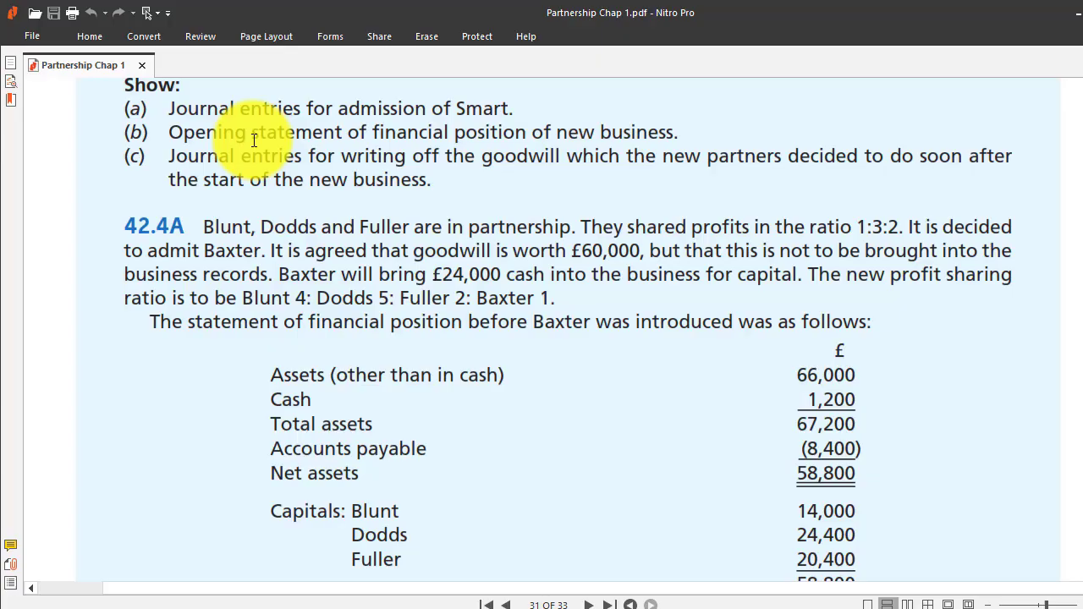
{"action": "key", "text": "alt+Tab"}
{"action": "type", "text": "2/12"}
{"action": "key", "text": "Return"}
{"action": "type", "text": "1/12"}
{"action": "key", "text": "Return"}
{"action": "left_click", "coordinate": [362, 363]}
{"action": "key", "text": "Delete"}
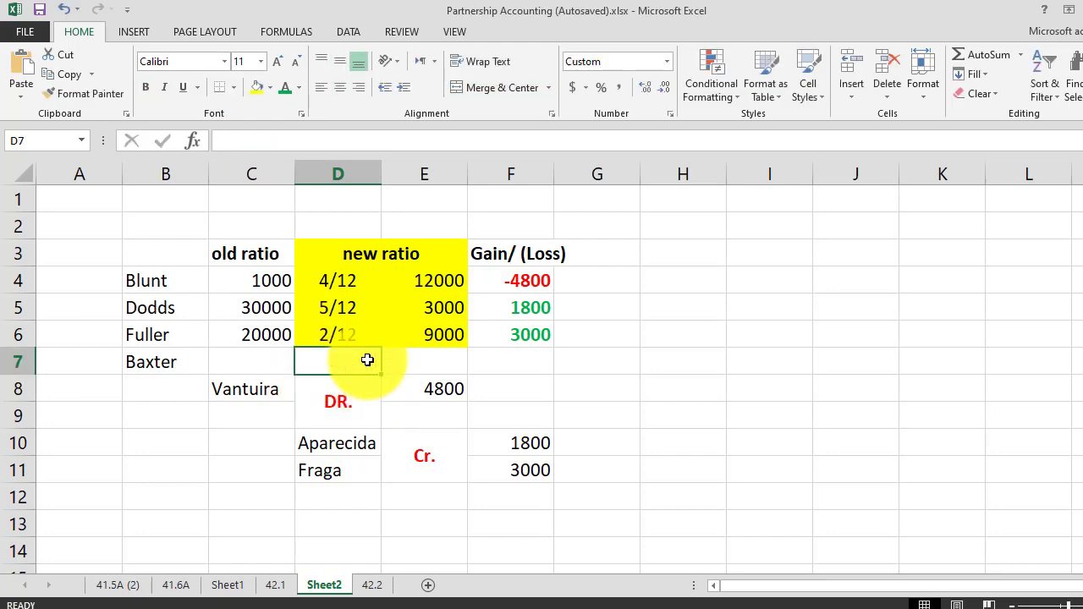
Format D7 as Text and enter 1/12 as the fourth partner's new-ratio fraction
{"action": "type", "text": "1/12"}
{"action": "key", "text": "Return"}
{"action": "left_click", "coordinate": [367, 361]}
{"action": "left_click", "coordinate": [667, 61]}
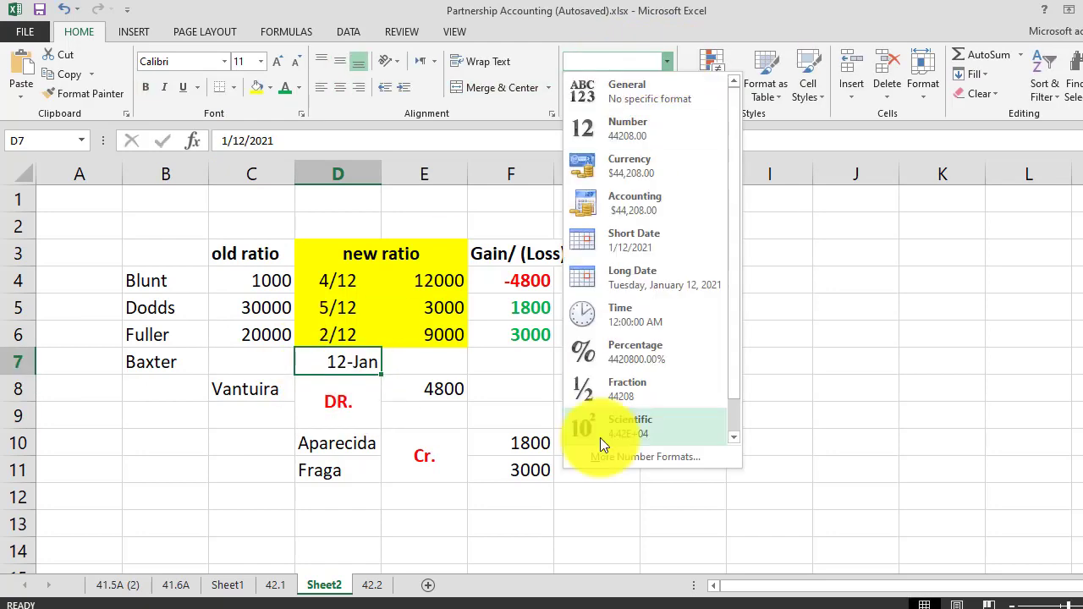
{"action": "scroll", "coordinate": [600, 437], "scroll_direction": "down", "scroll_amount": 1}
{"action": "left_click", "coordinate": [616, 426]}
{"action": "left_click", "coordinate": [350, 360]}
{"action": "type", "text": "1/12"}
{"action": "key", "text": "ctrl+Return"}
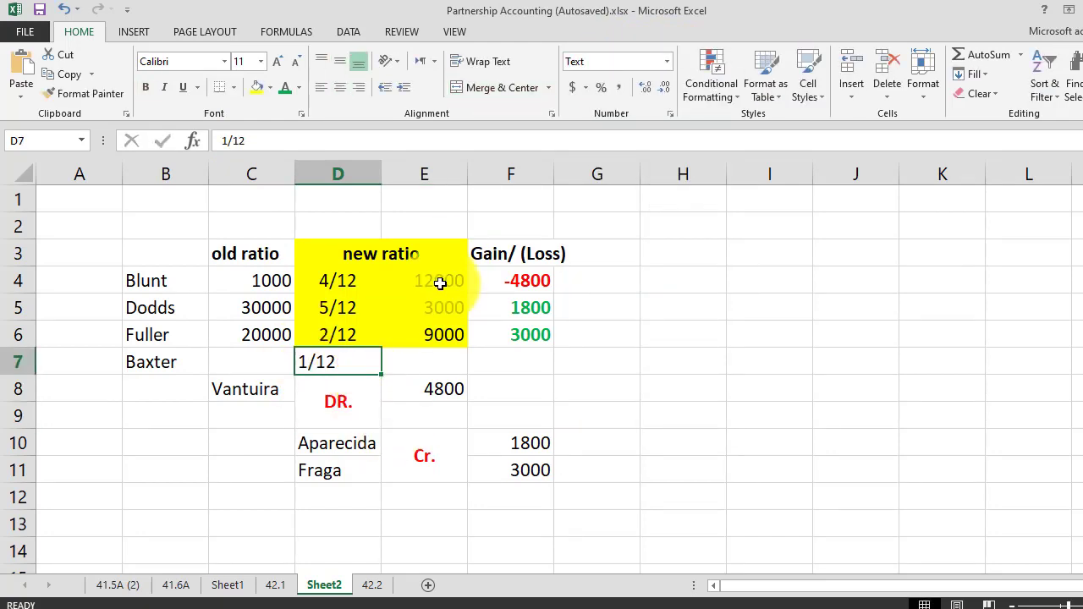
Enter =60000*4/12 in E4 as the first partner's goodwill share in the new ratio
{"action": "left_click", "coordinate": [440, 283]}
{"action": "type", "text": "=6"}
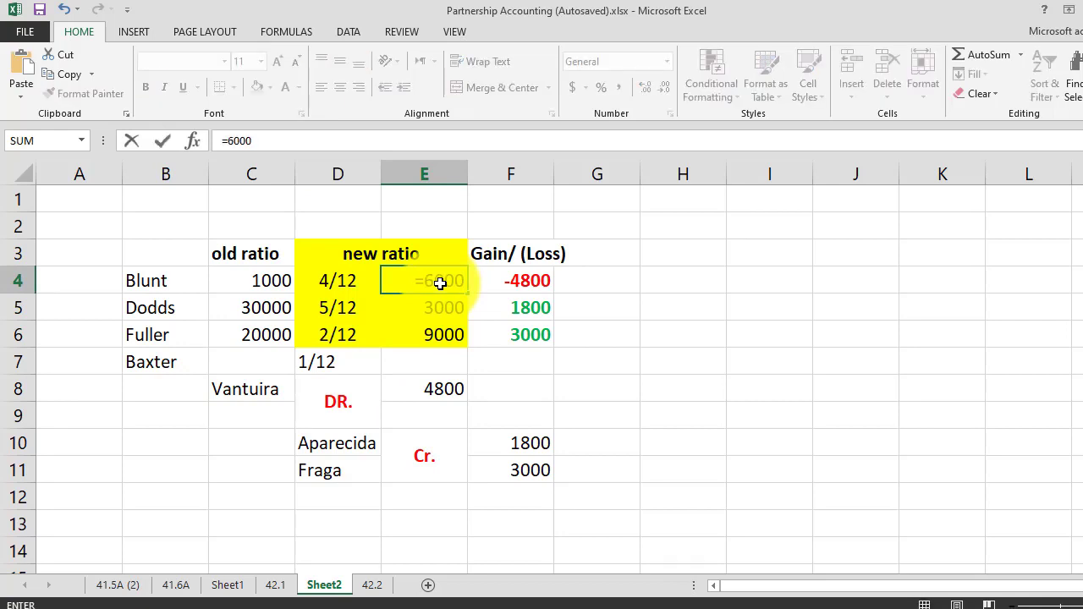
{"action": "type", "text": "0000*4/1"}
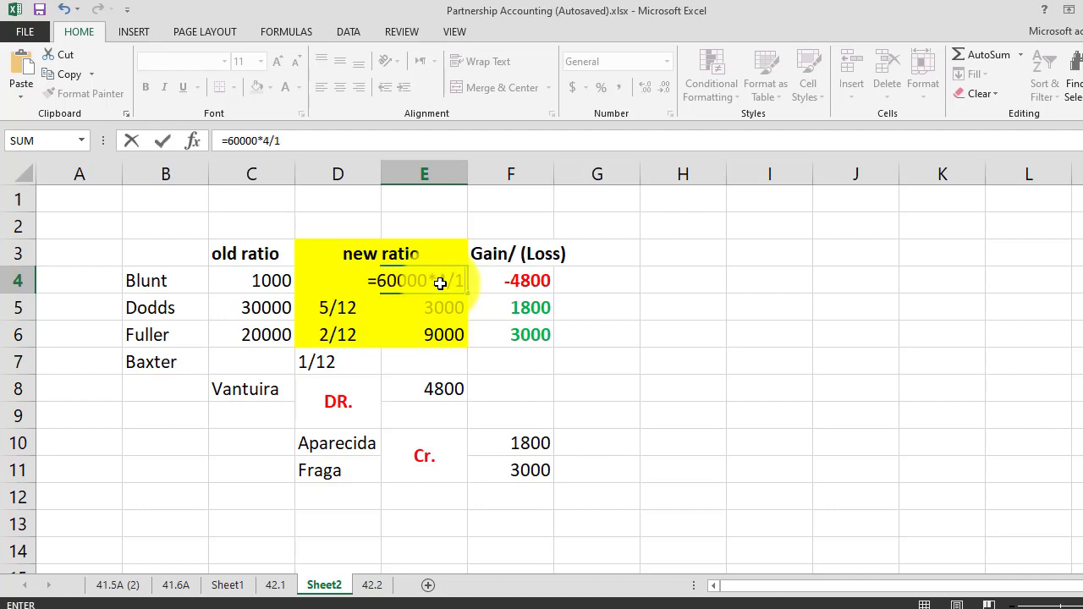
{"action": "type", "text": "2"}
{"action": "key", "text": "Return"}
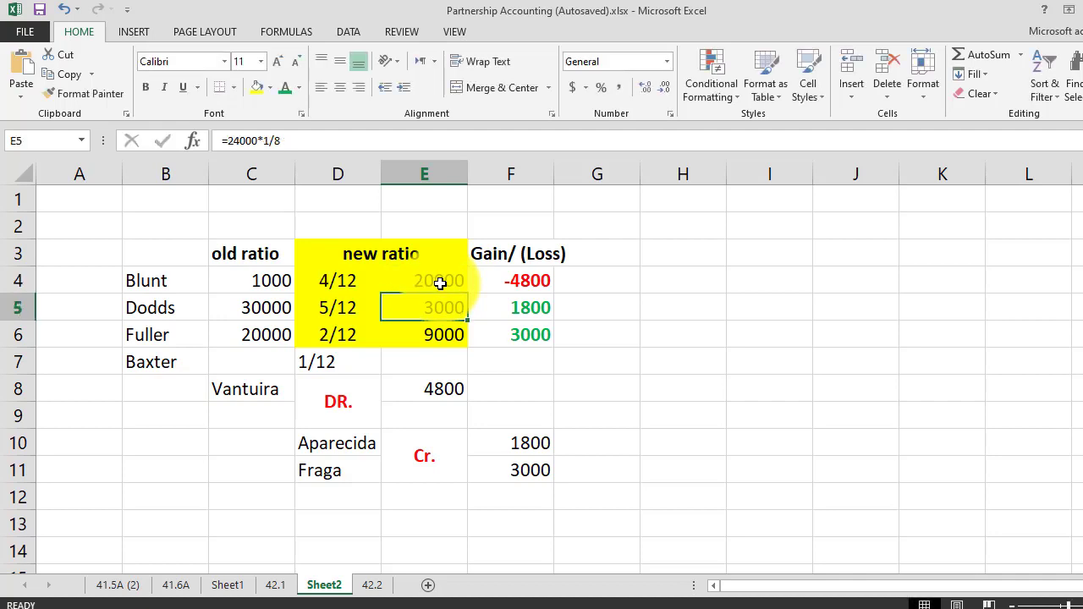
Calculate the second and third partners' new-ratio goodwill shares with =60000*5/12 in E5 and =60000*2/12 in E6
{"action": "type", "text": "60000*"}
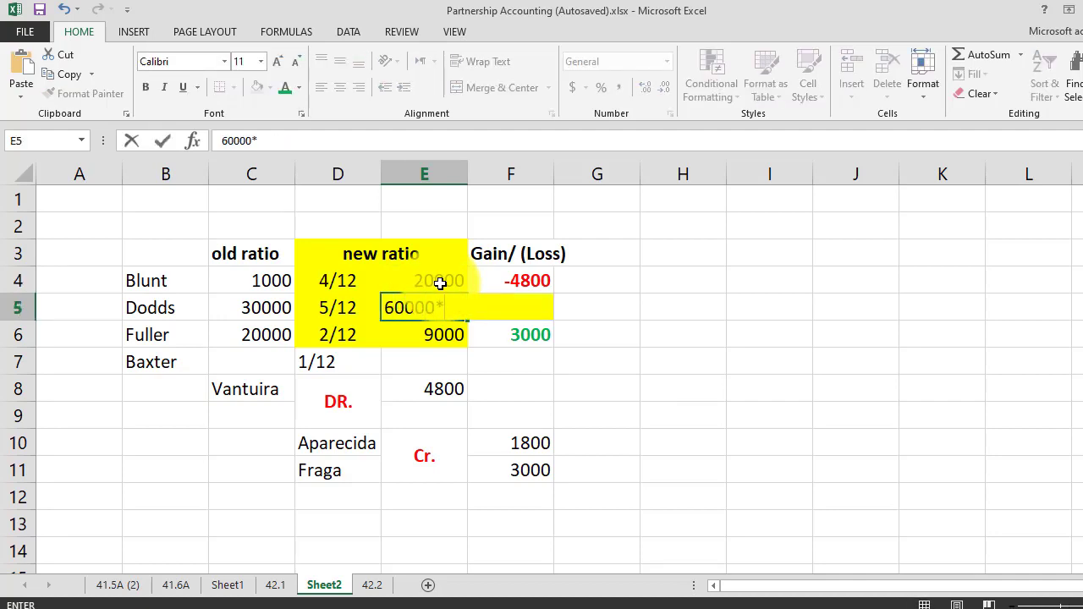
{"action": "type", "text": "5/12"}
{"action": "key", "text": "Return"}
{"action": "type", "text": "=6000"}
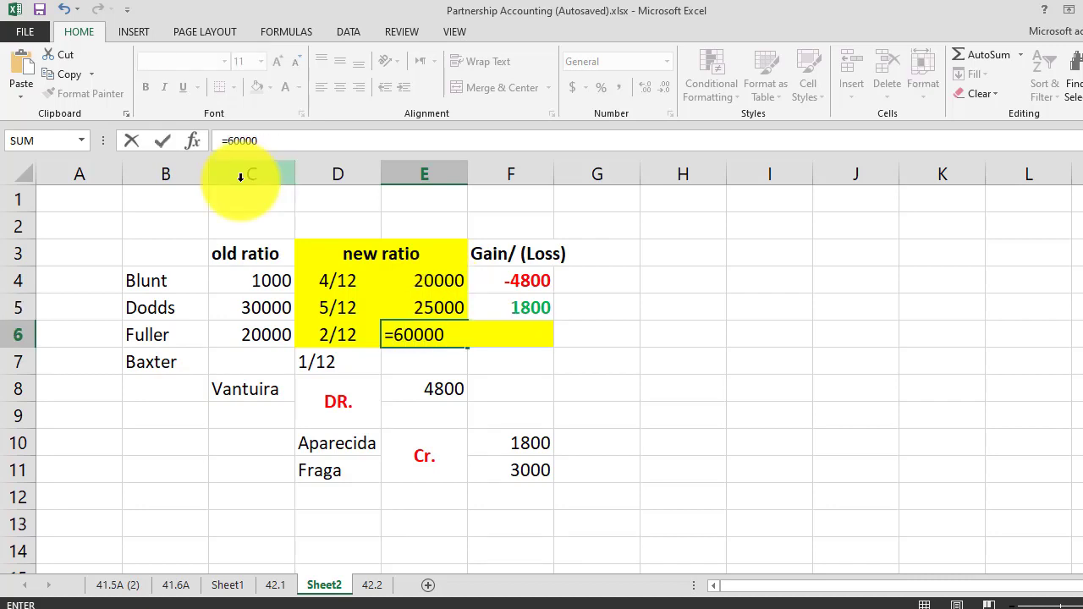
{"action": "type", "text": "0*2/12"}
{"action": "key", "text": "Return"}
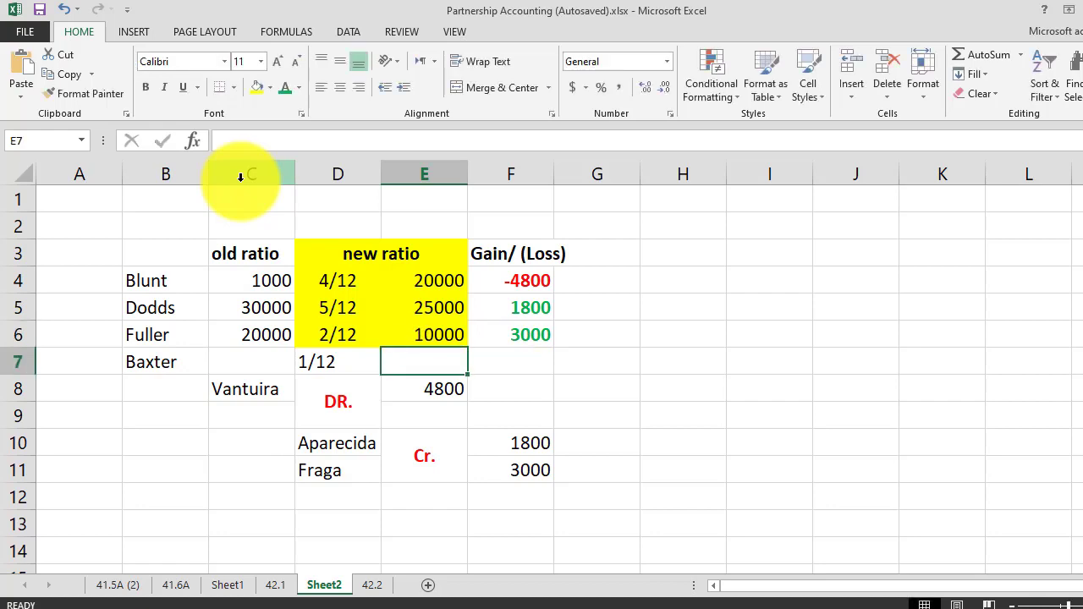
Enter =60000*1/12 in E7 as the fourth partner's new-ratio goodwill share
{"action": "type", "text": "60000"}
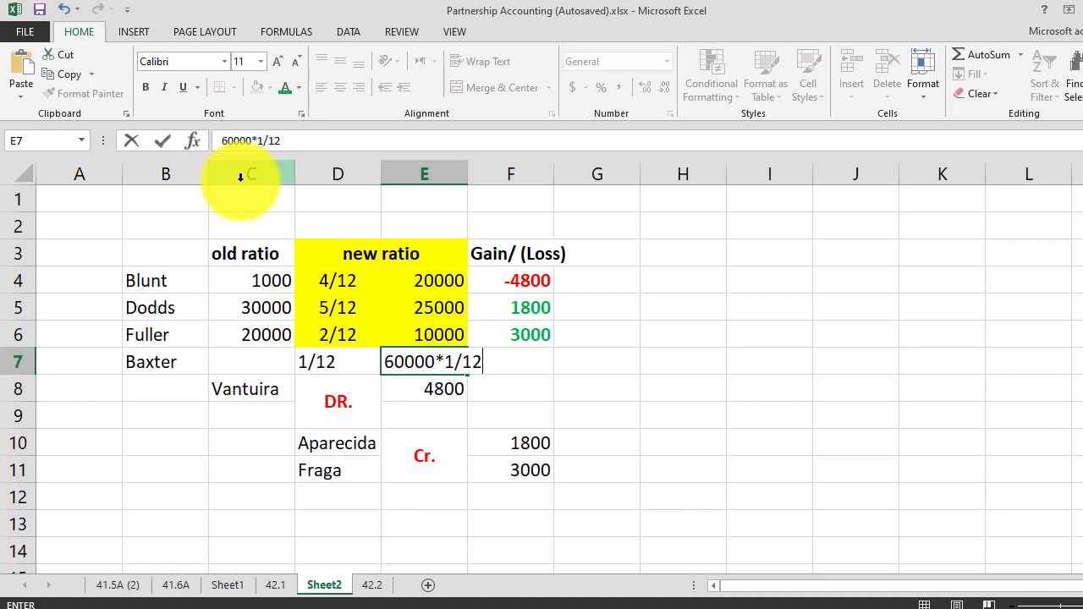
{"action": "type", "text": "*1/12"}
{"action": "key", "text": "Return"}
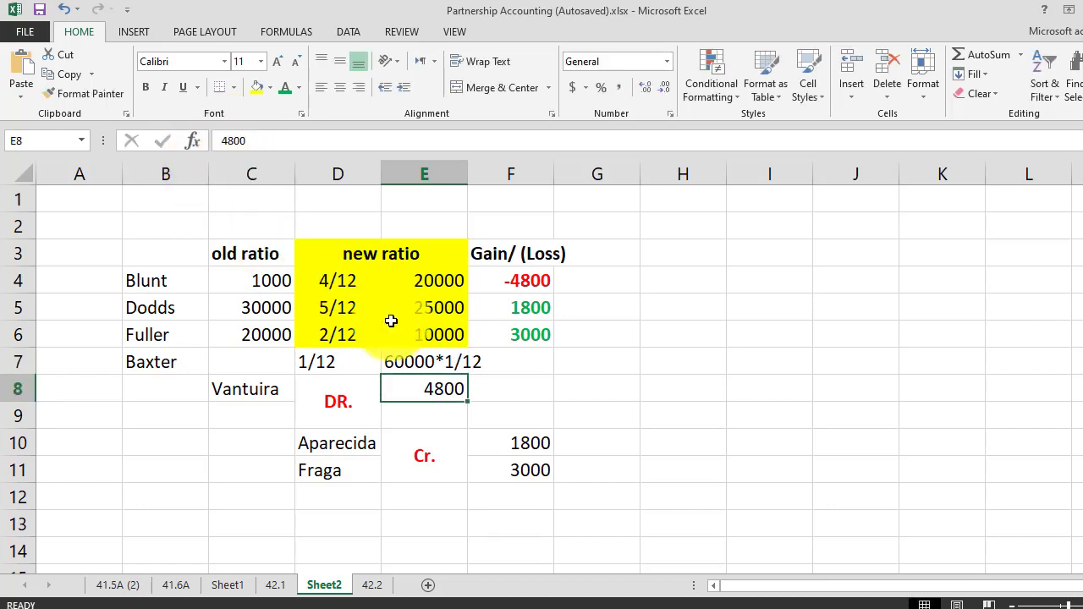
{"action": "left_click", "coordinate": [407, 367]}
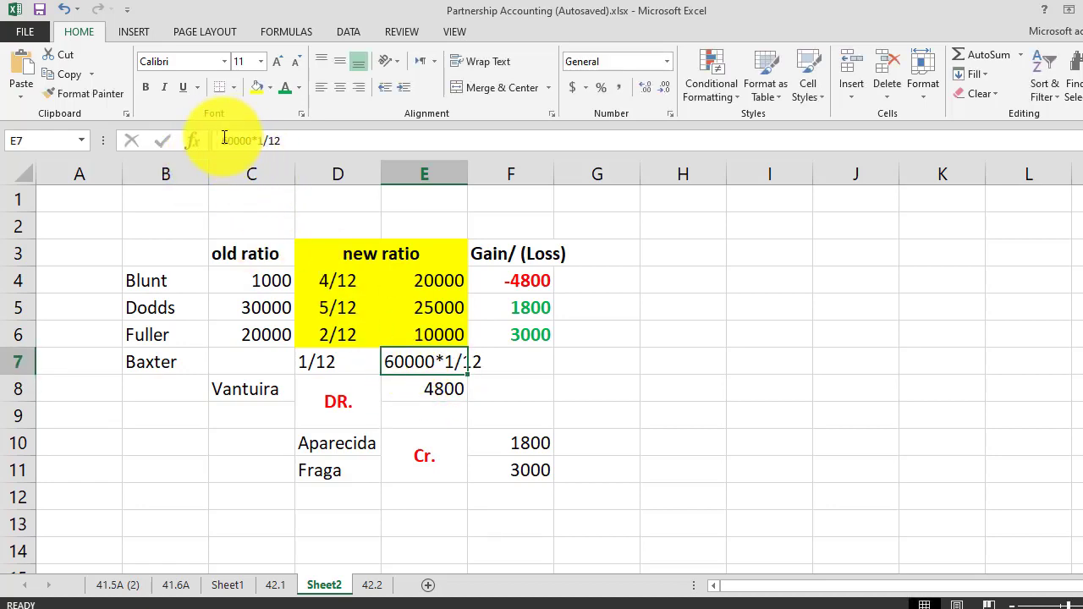
{"action": "left_click", "coordinate": [218, 140]}
{"action": "type", "text": "="}
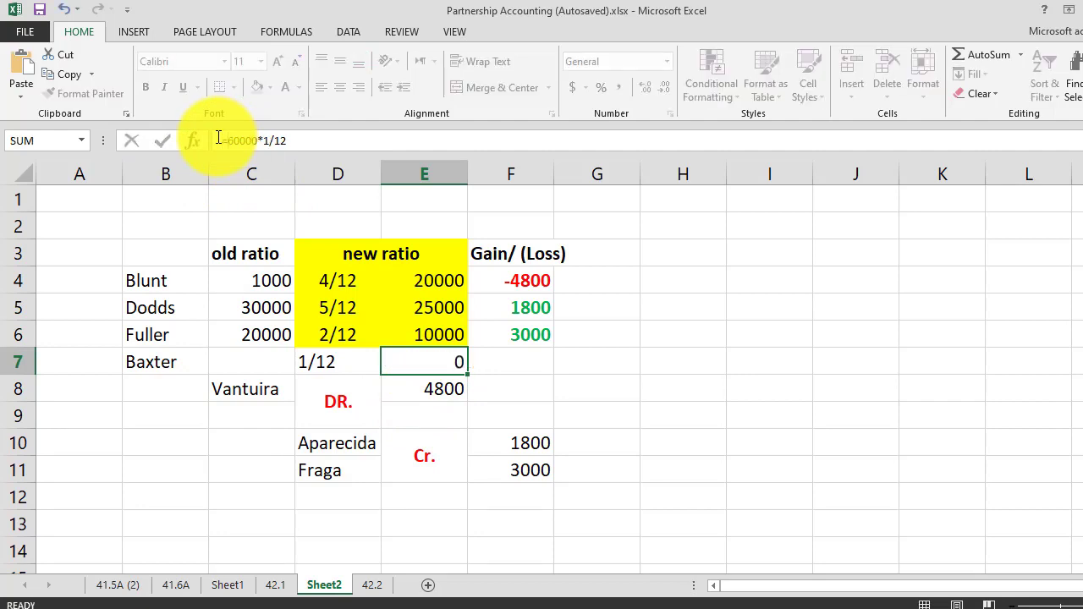
{"action": "key", "text": "Return"}
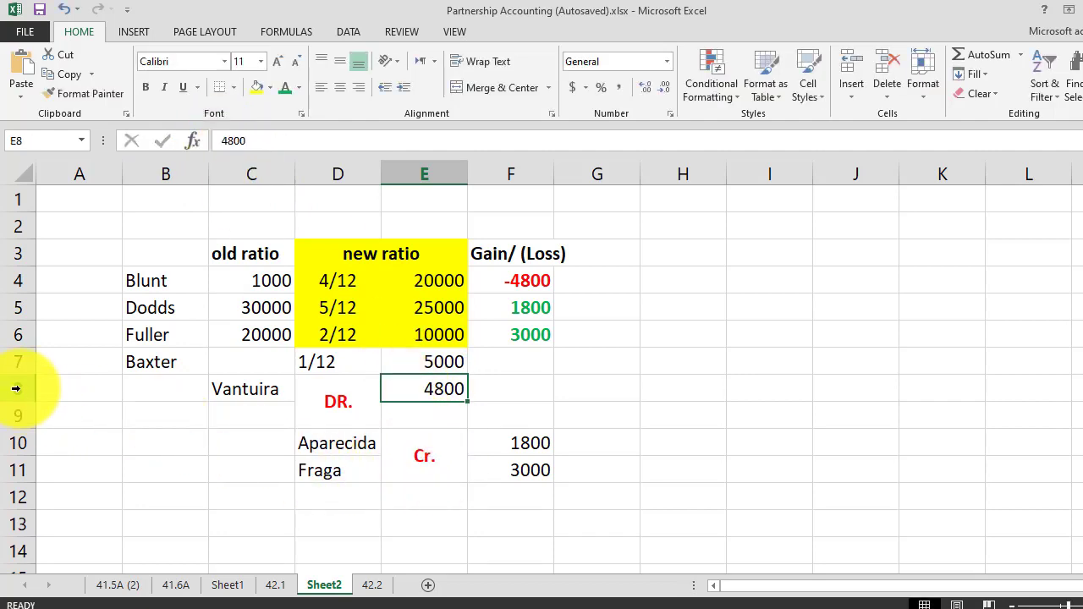
Insert three blank rows above row 8 to separate the ratio table from the debit and credit entries
{"action": "left_click_drag", "start_coordinate": [17, 389], "coordinate": [13, 440]}
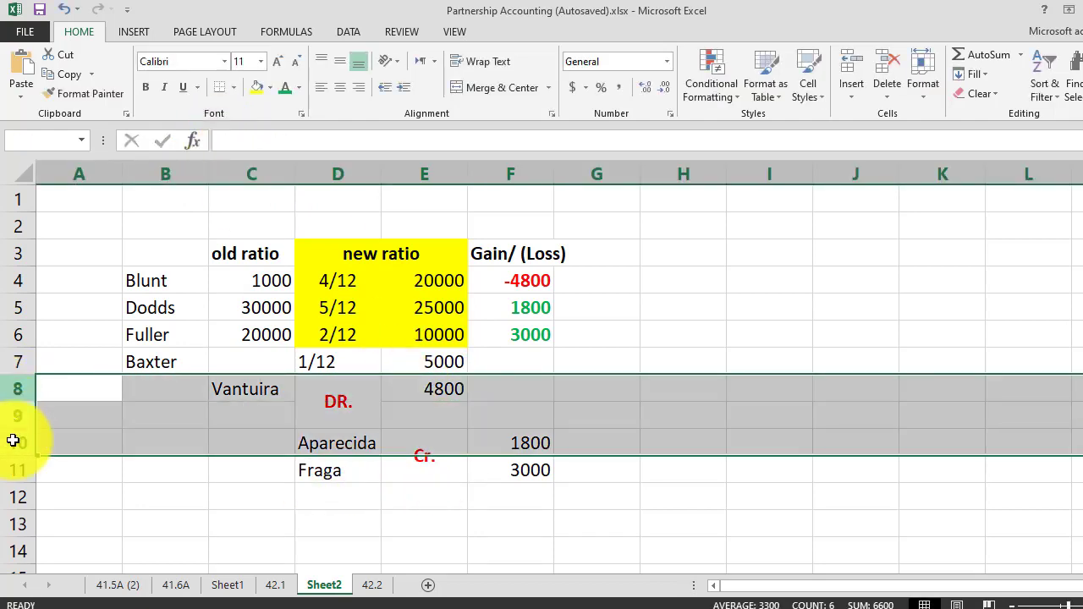
{"action": "right_click", "coordinate": [19, 383]}
{"action": "left_click", "coordinate": [90, 251]}
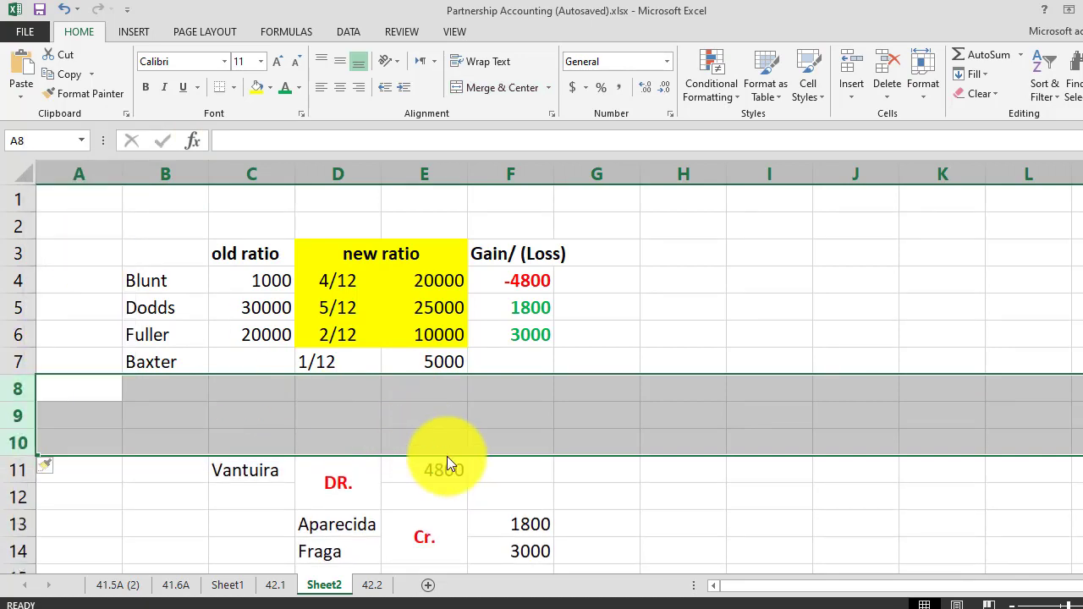
{"action": "left_click", "coordinate": [601, 423]}
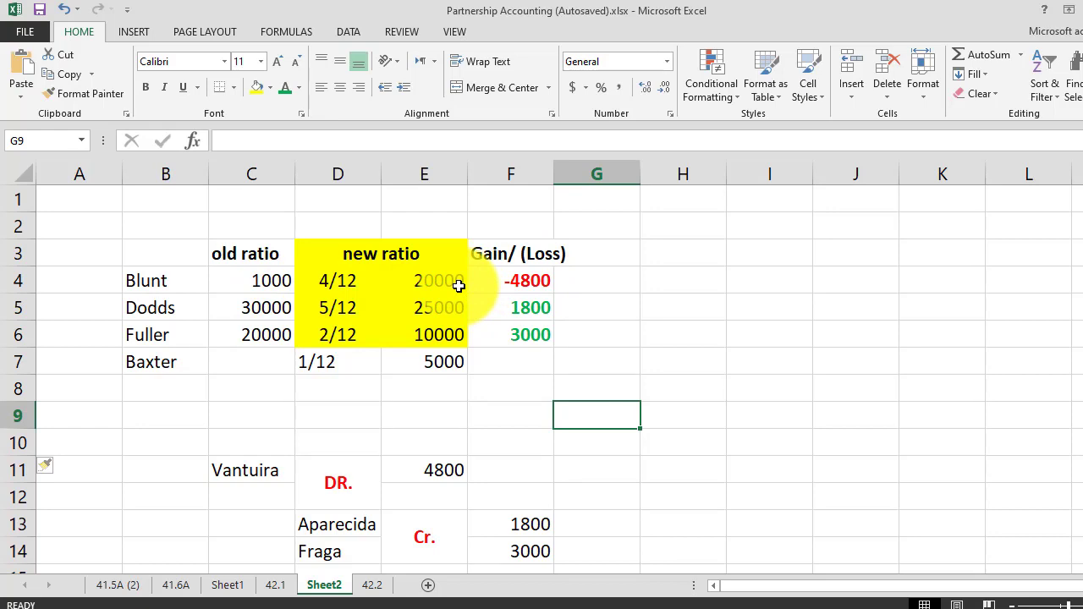
Correct the first partner's old-ratio goodwill share in C4 to 10000
{"action": "left_click", "coordinate": [272, 281]}
{"action": "type", "text": "1000"}
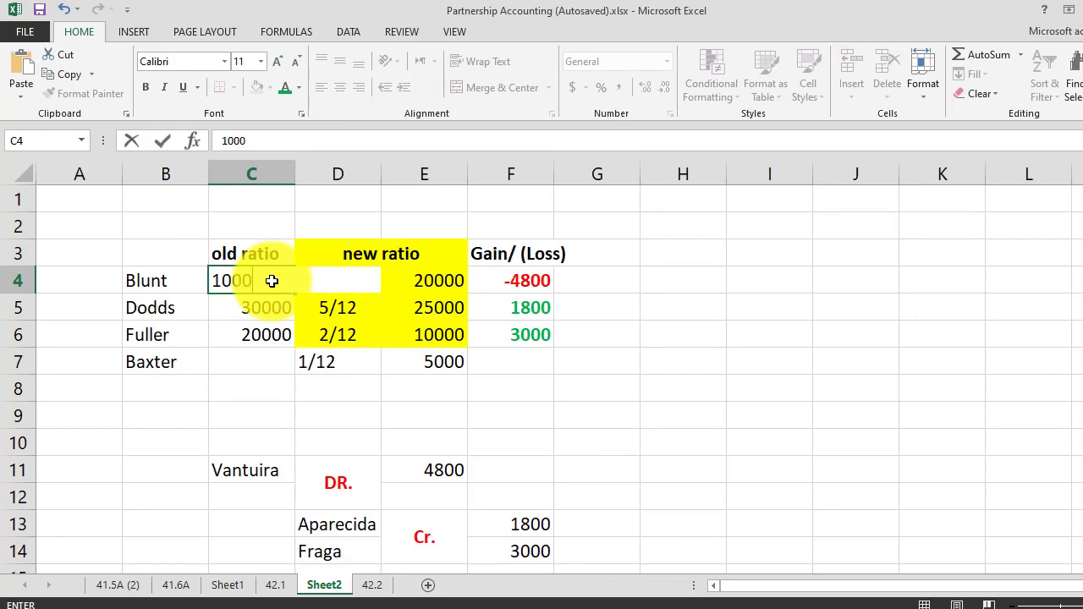
{"action": "key", "text": "Return"}
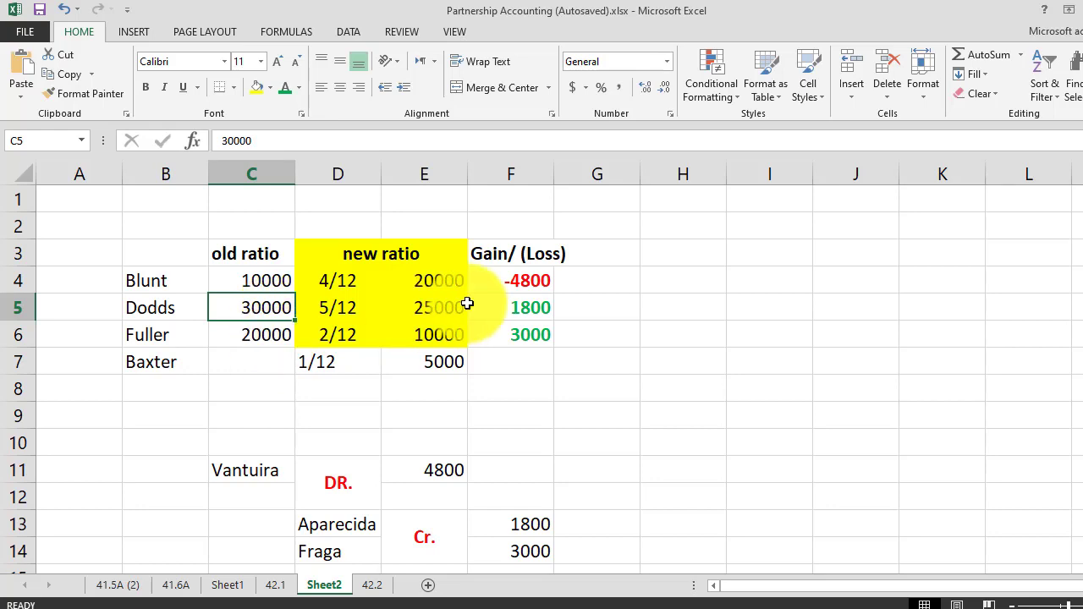
Fill the Gain/(Loss) column with 10000 in F4, 5000 in F5, 10000 in F6 and 5000 in F7
{"action": "left_click", "coordinate": [530, 283]}
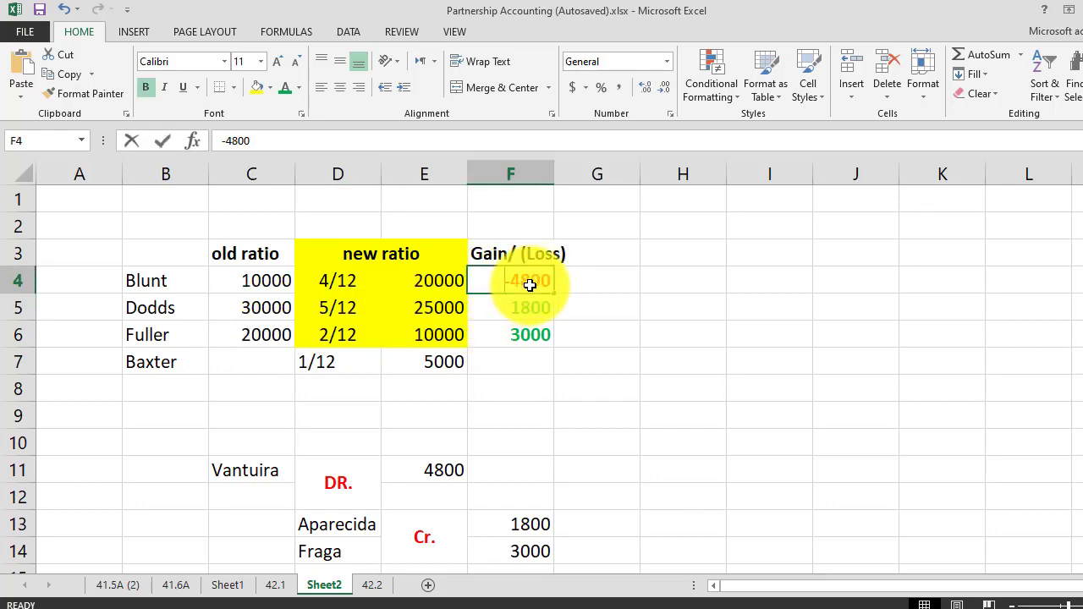
{"action": "type", "text": "10000"}
{"action": "key", "text": "Return"}
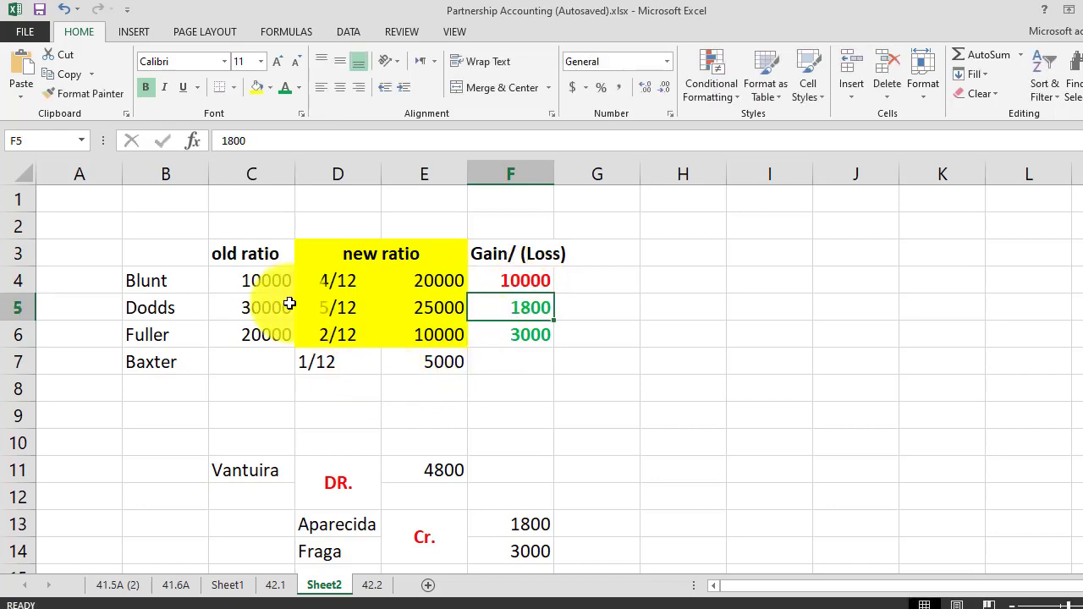
{"action": "type", "text": "5000"}
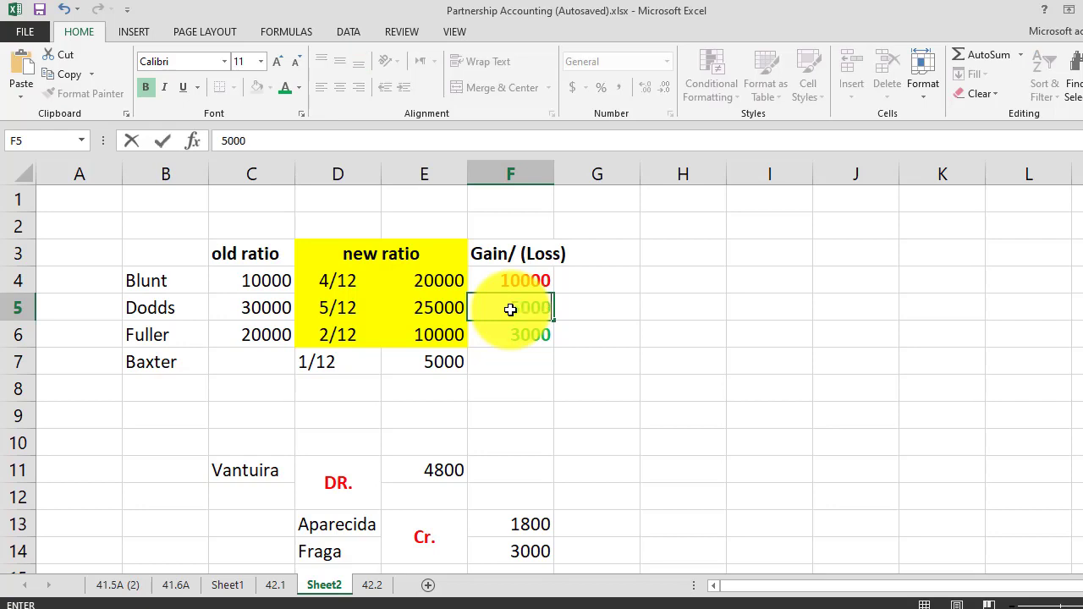
{"action": "key", "text": "Return"}
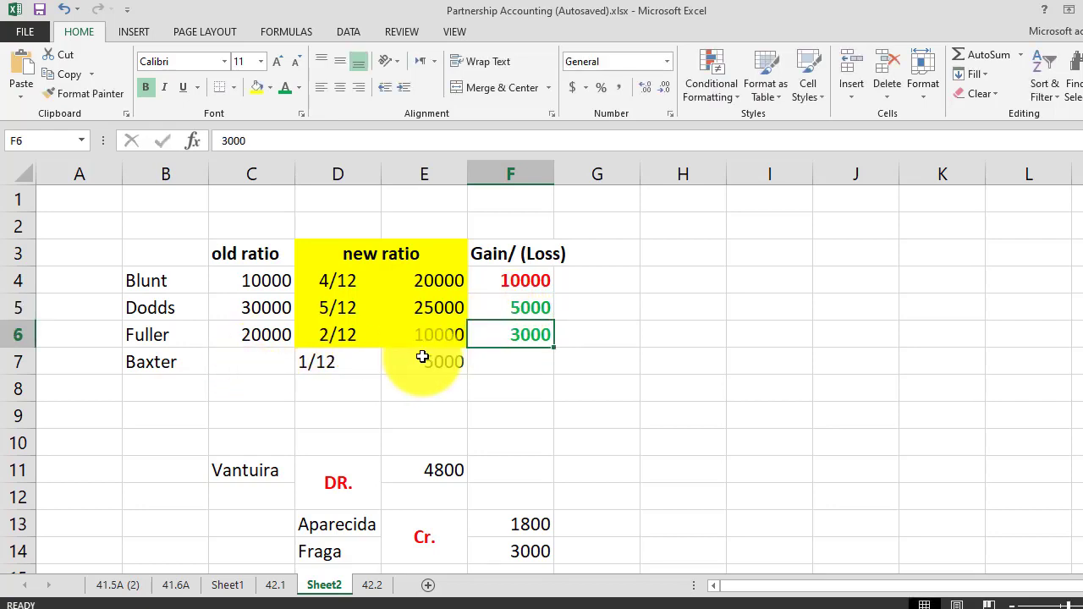
{"action": "type", "text": "10000"}
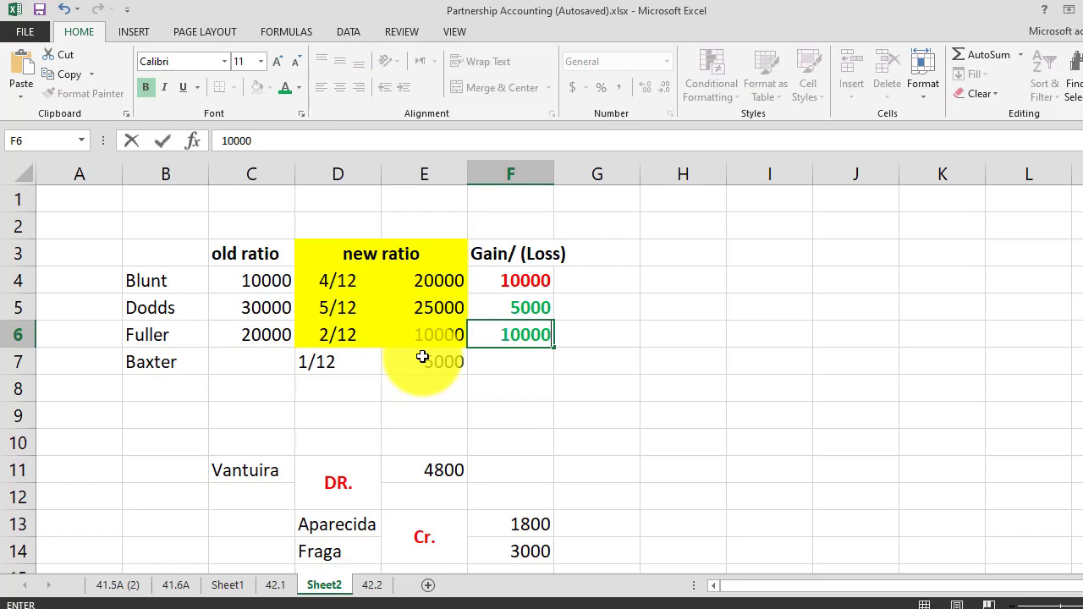
{"action": "key", "text": "Return"}
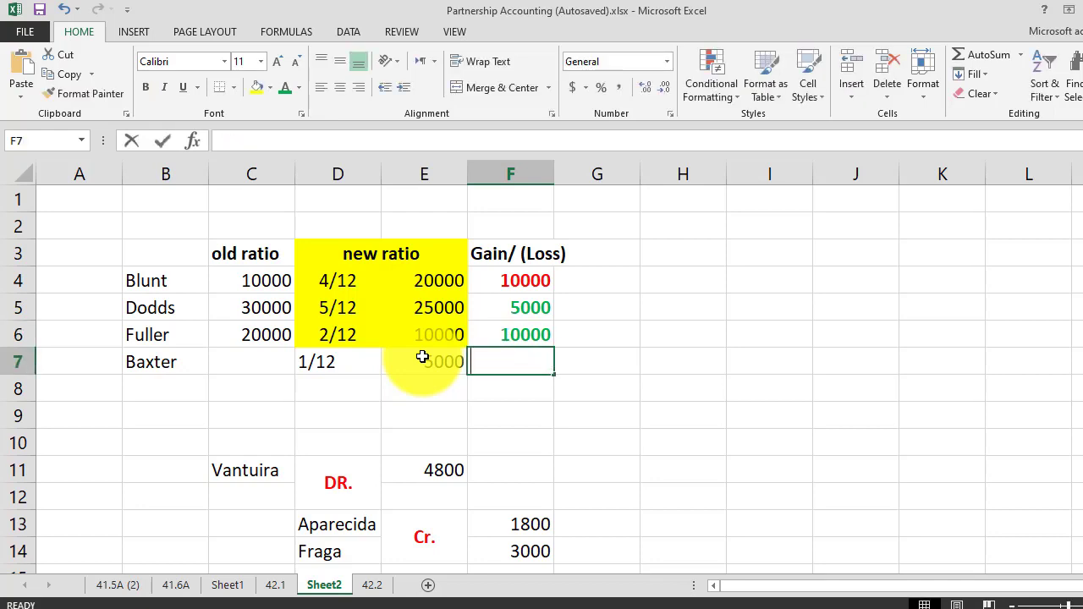
{"action": "type", "text": "5000"}
{"action": "key", "text": "Return"}
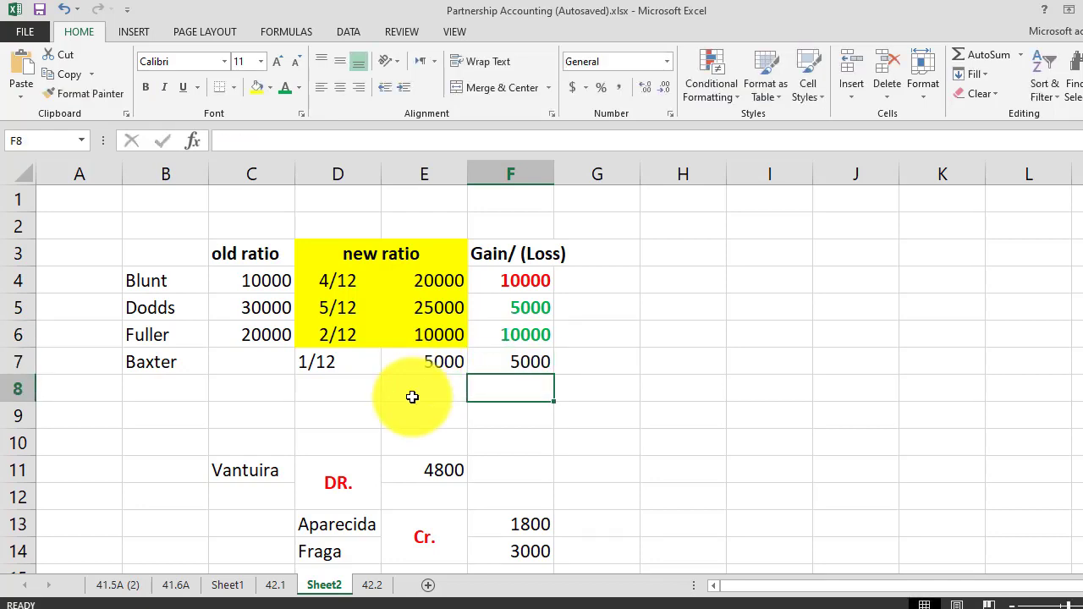
Format the fourth partner's Gain/(Loss) amount in F7 in bold red
{"action": "left_click", "coordinate": [411, 394]}
{"action": "key", "text": "Up"}
{"action": "key", "text": "Right"}
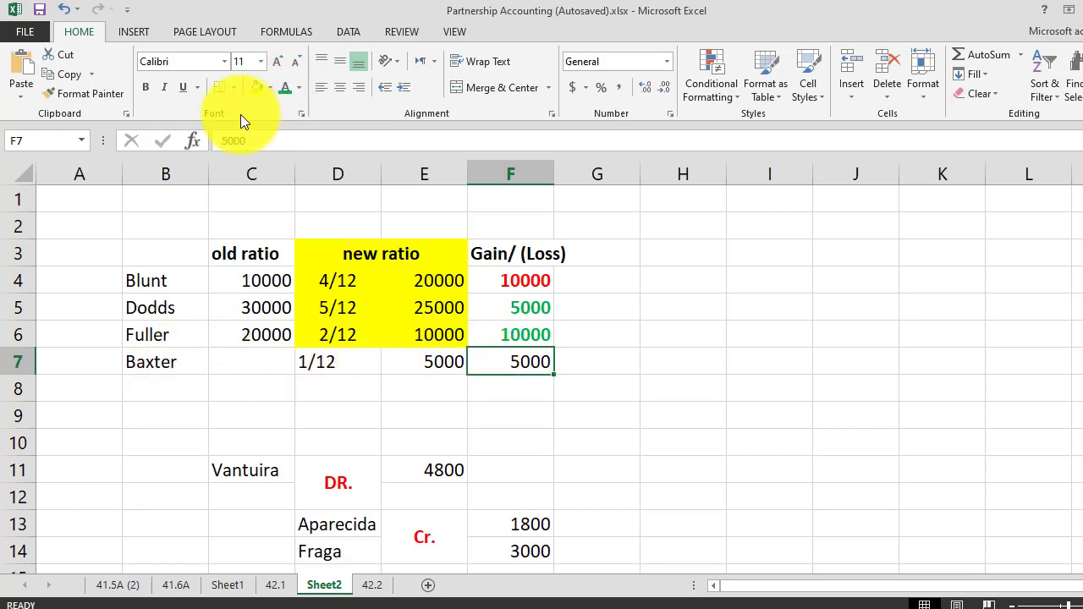
{"action": "left_click", "coordinate": [299, 88]}
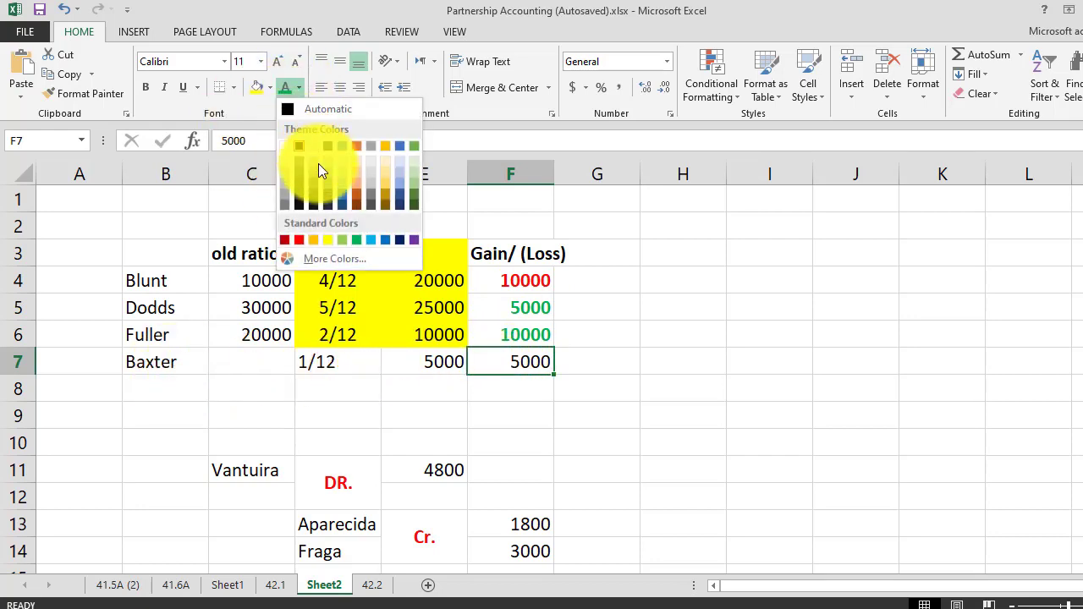
{"action": "left_click", "coordinate": [301, 239]}
{"action": "left_click", "coordinate": [506, 417]}
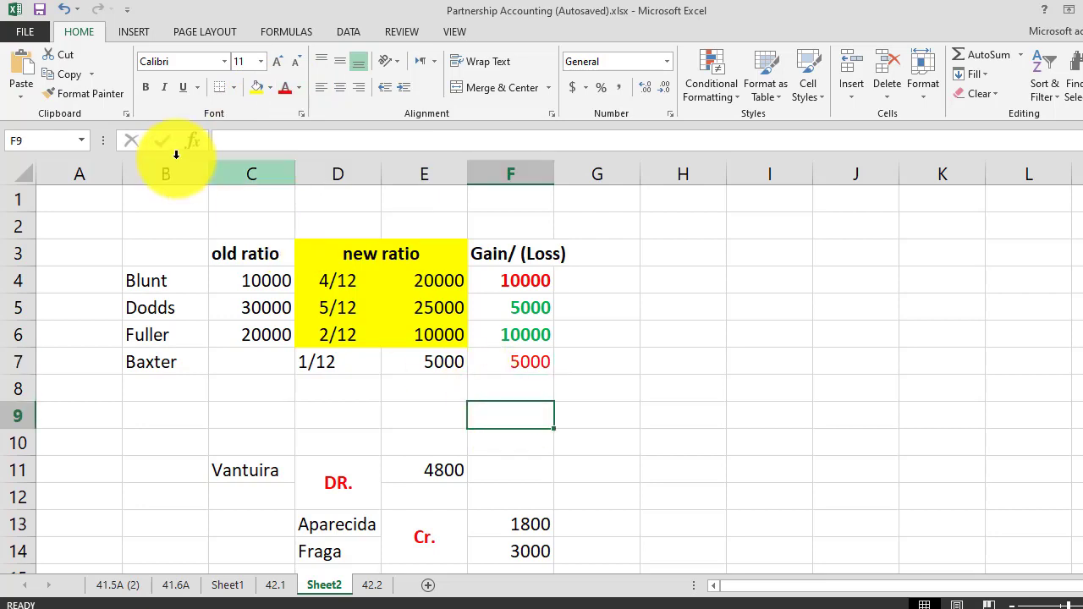
{"action": "left_click", "coordinate": [521, 359]}
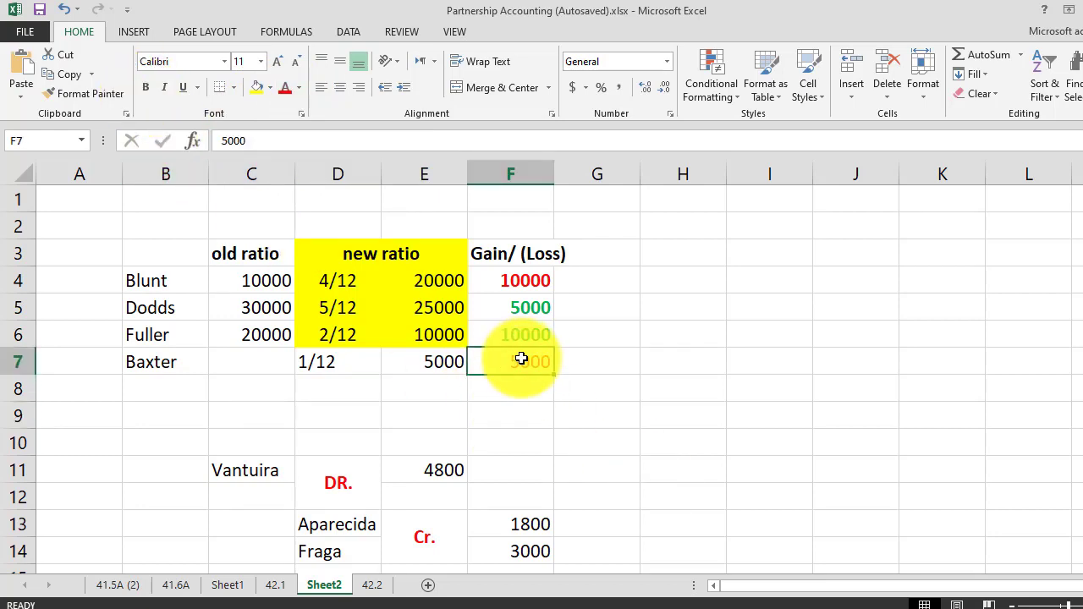
{"action": "left_click", "coordinate": [149, 86]}
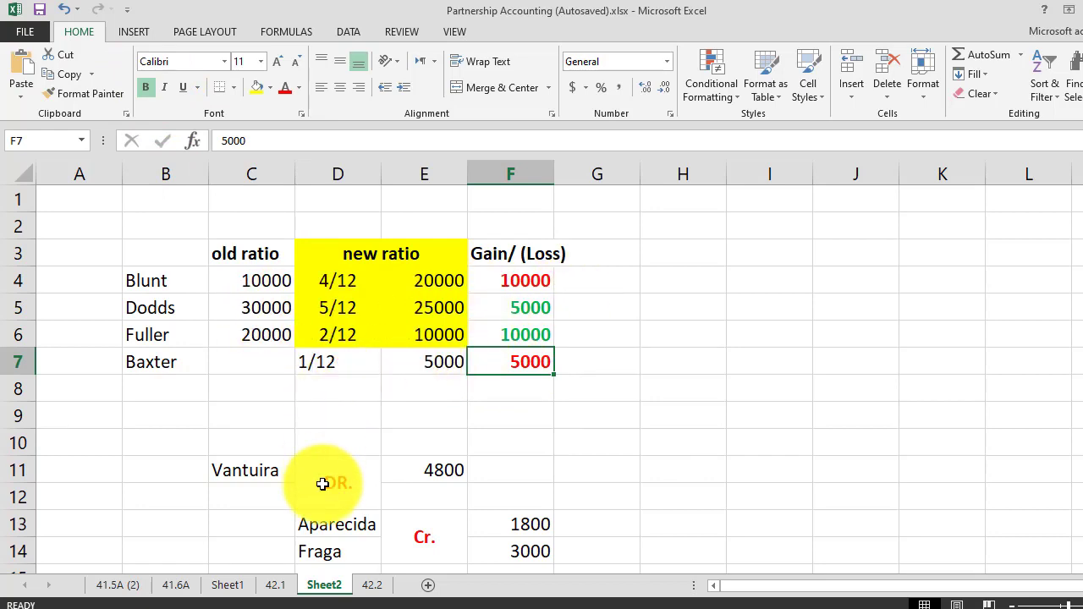
Set the debit entry names to the first partner in C11 and the fourth partner in C12
{"action": "left_click", "coordinate": [253, 473]}
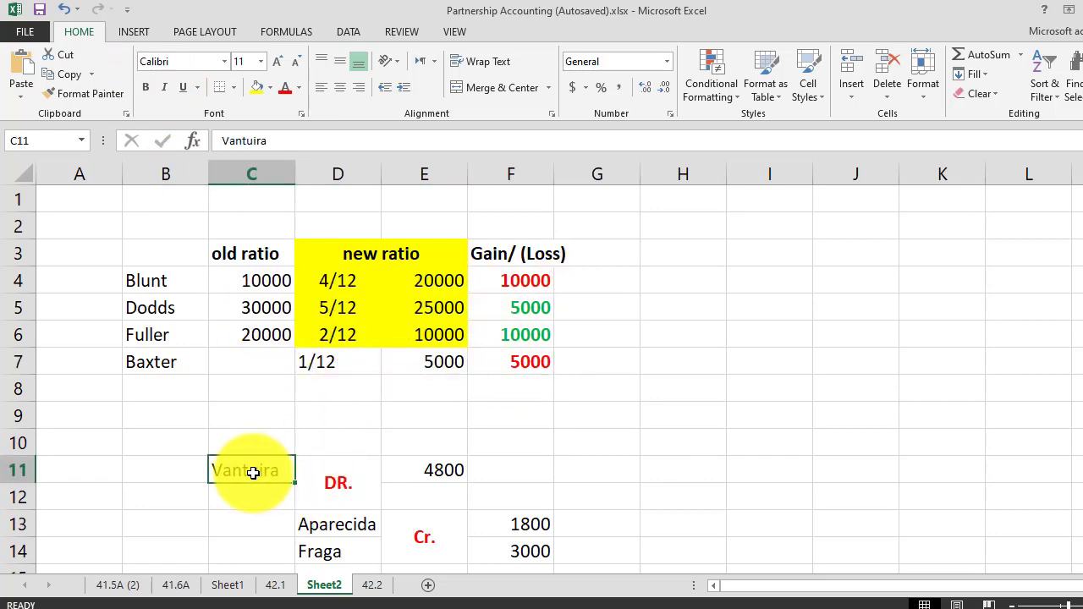
{"action": "type", "text": "B"}
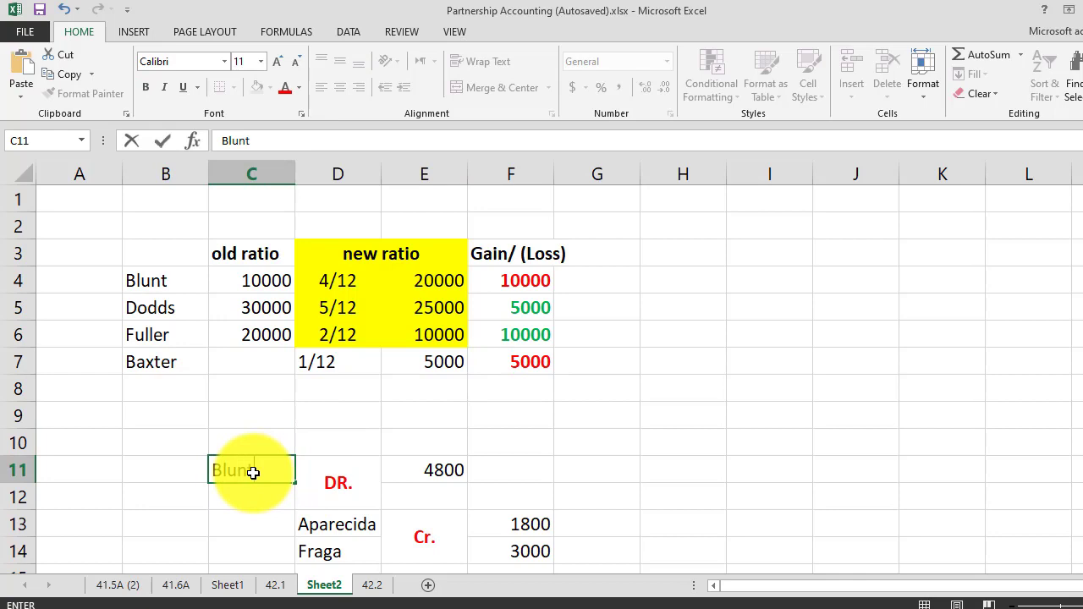
{"action": "type", "text": "lunt"}
{"action": "key", "text": "Return"}
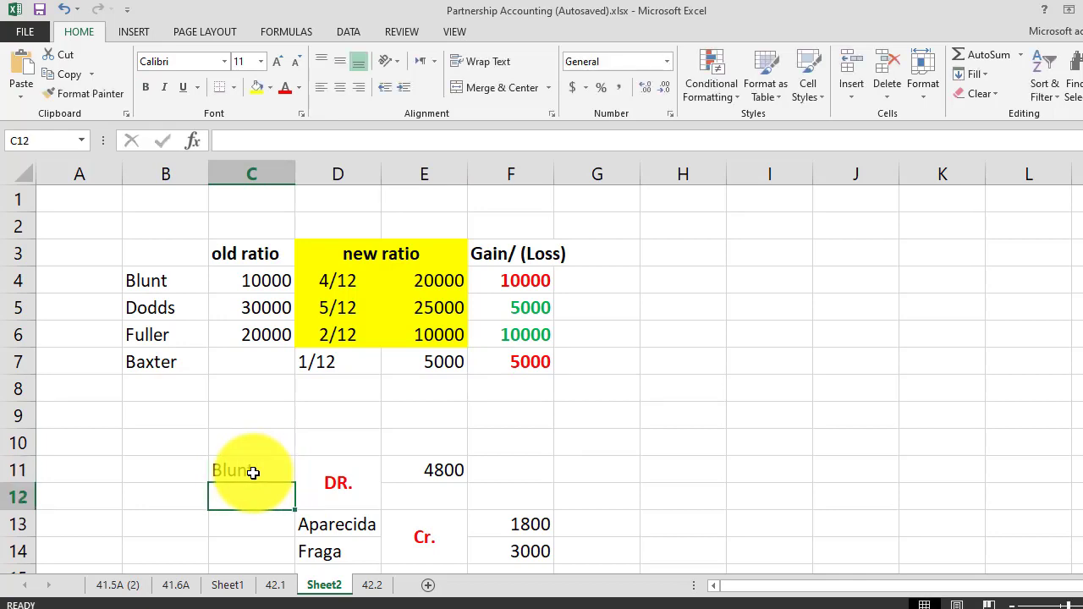
{"action": "type", "text": "Ba"}
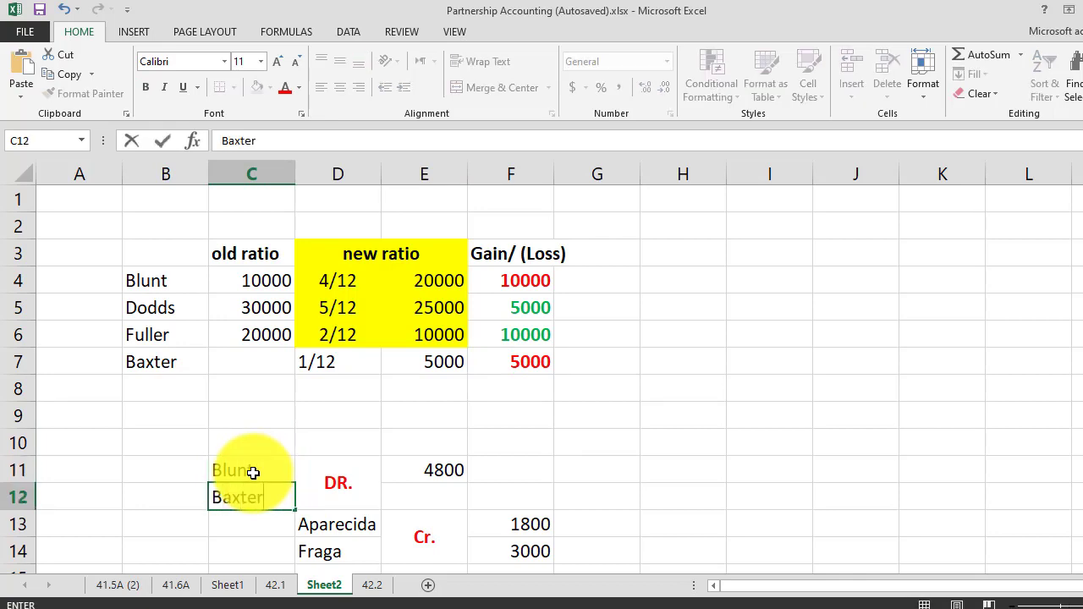
{"action": "type", "text": "xter"}
{"action": "left_click", "coordinate": [446, 473]}
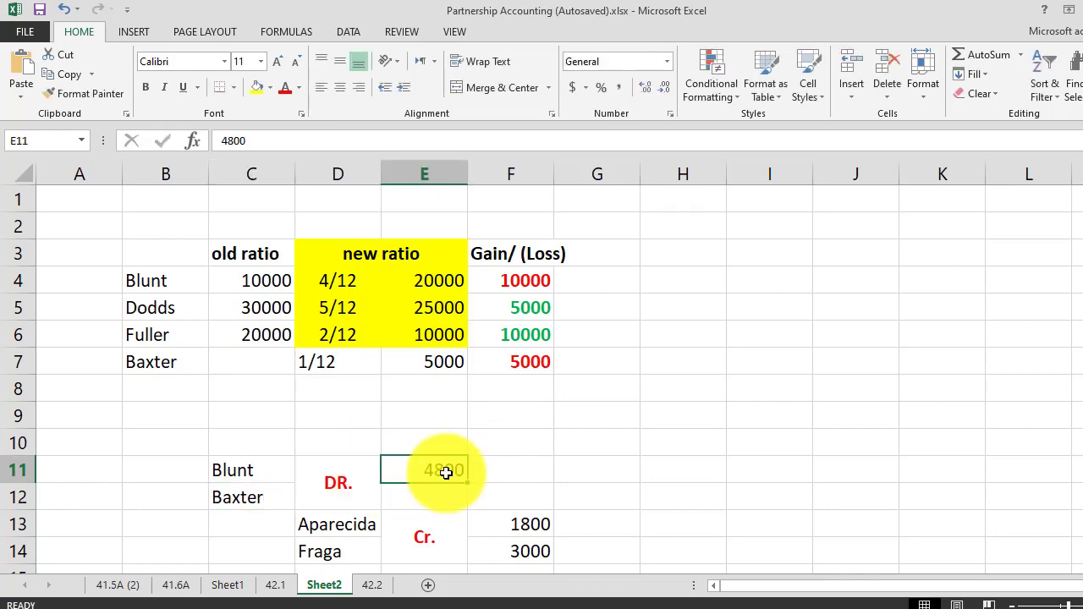
Enter the debit amounts 10000 in E11 for the first partner and 5000 in E12 for the fourth partner
{"action": "type", "text": "1"}
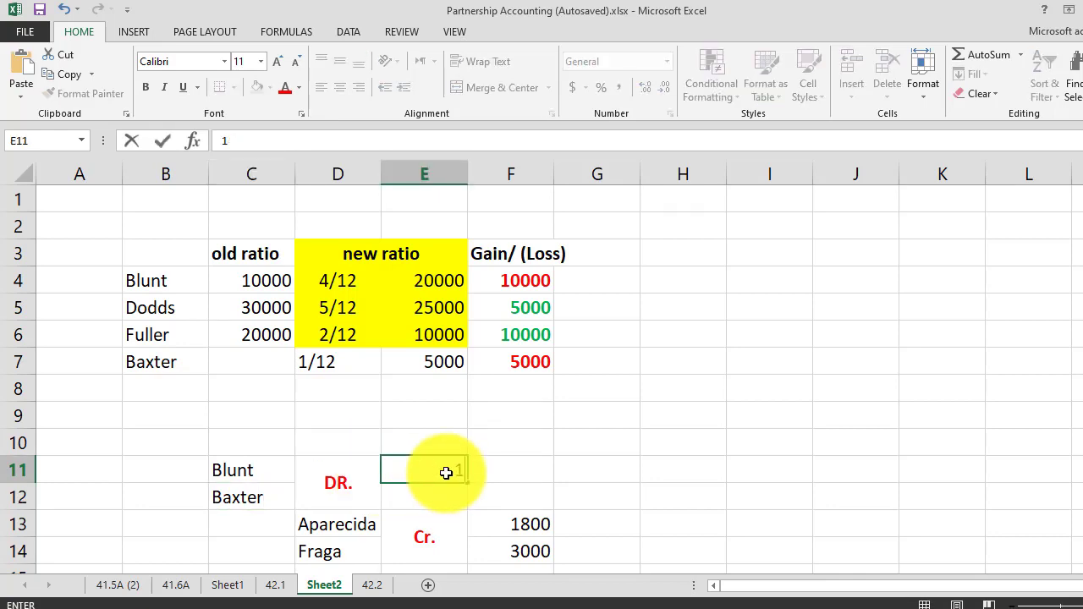
{"action": "type", "text": "40000"}
{"action": "key", "text": "Return"}
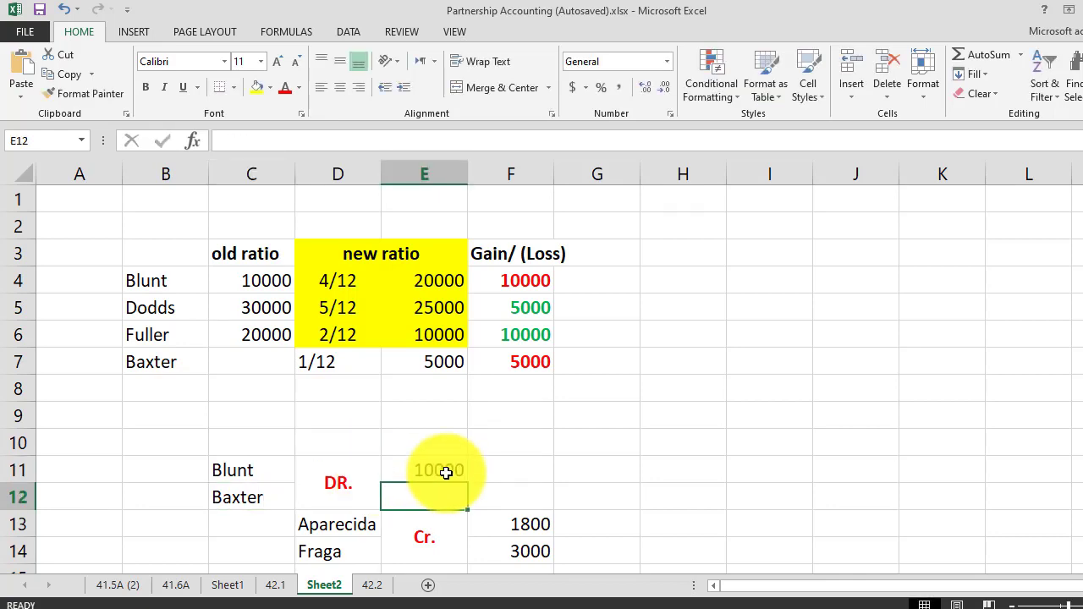
{"action": "type", "text": "5000"}
{"action": "key", "text": "Return"}
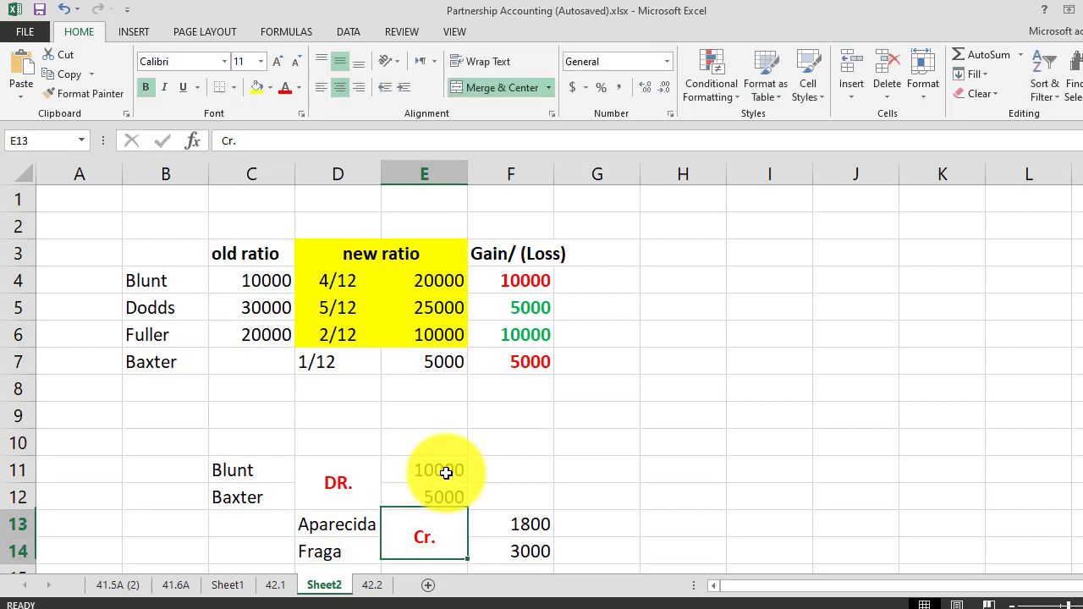
Replace the credit entry names in D13:D14 with the second and third partners' names copied from B5:B6
{"action": "left_click_drag", "start_coordinate": [175, 310], "coordinate": [177, 326]}
{"action": "key", "text": "ctrl+c"}
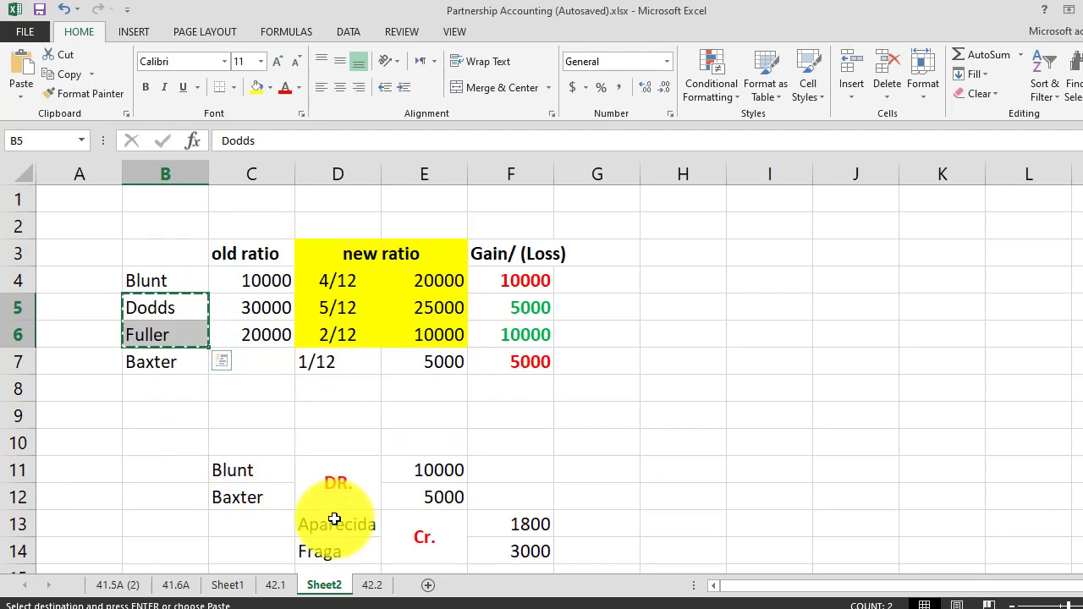
{"action": "left_click_drag", "start_coordinate": [333, 519], "coordinate": [331, 551]}
{"action": "key", "text": "ctrl+v"}
Enter the credit amounts 5000 in F13 and 10000 in F14
{"action": "left_click", "coordinate": [542, 527]}
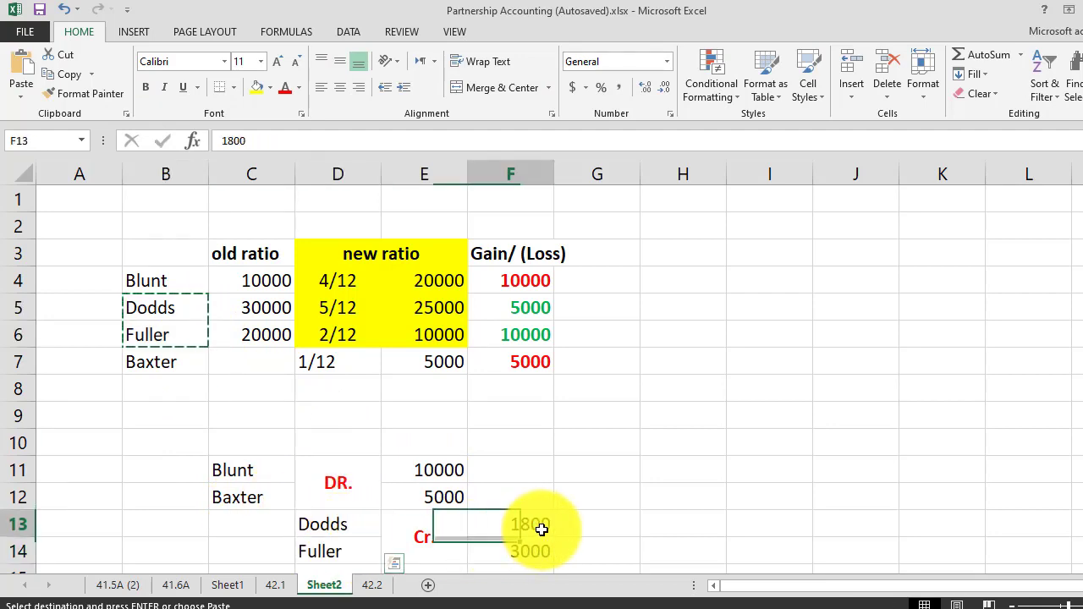
{"action": "type", "text": "5000"}
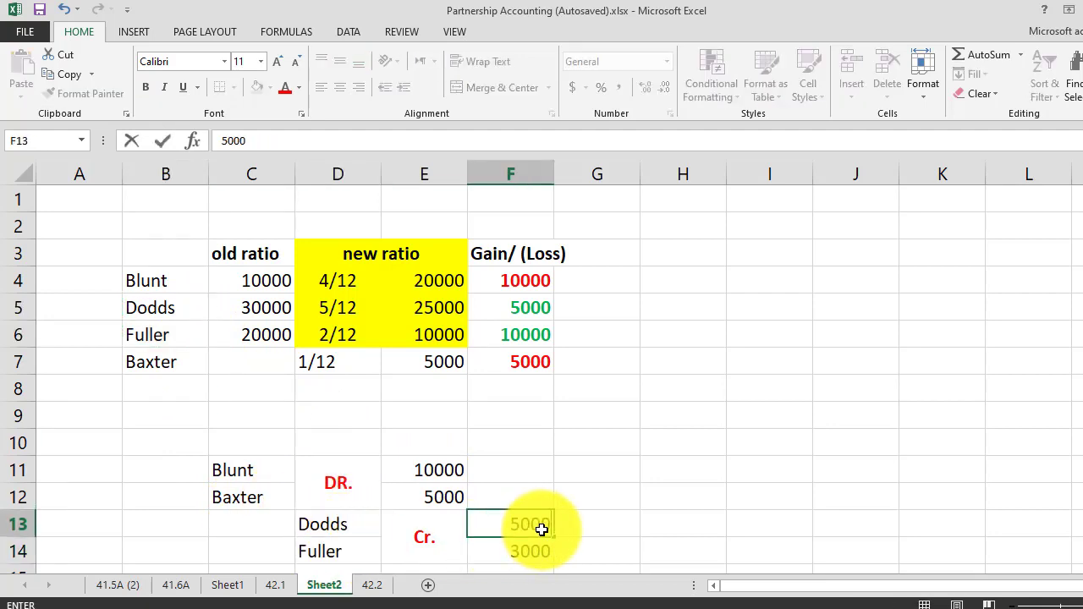
{"action": "key", "text": "Return"}
{"action": "type", "text": "100"}
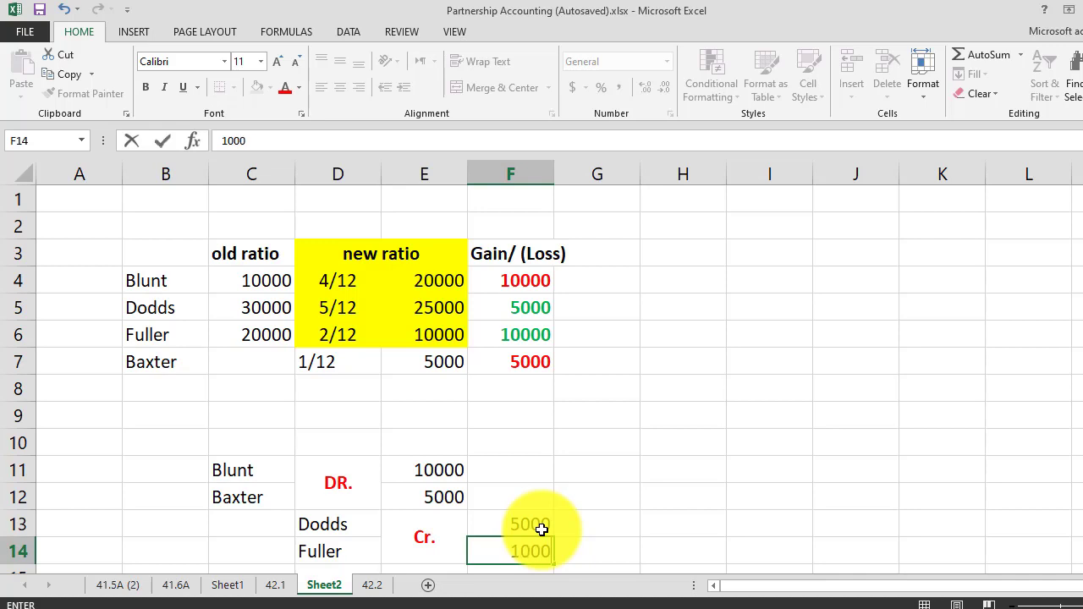
{"action": "type", "text": "00"}
{"action": "key", "text": "Return"}
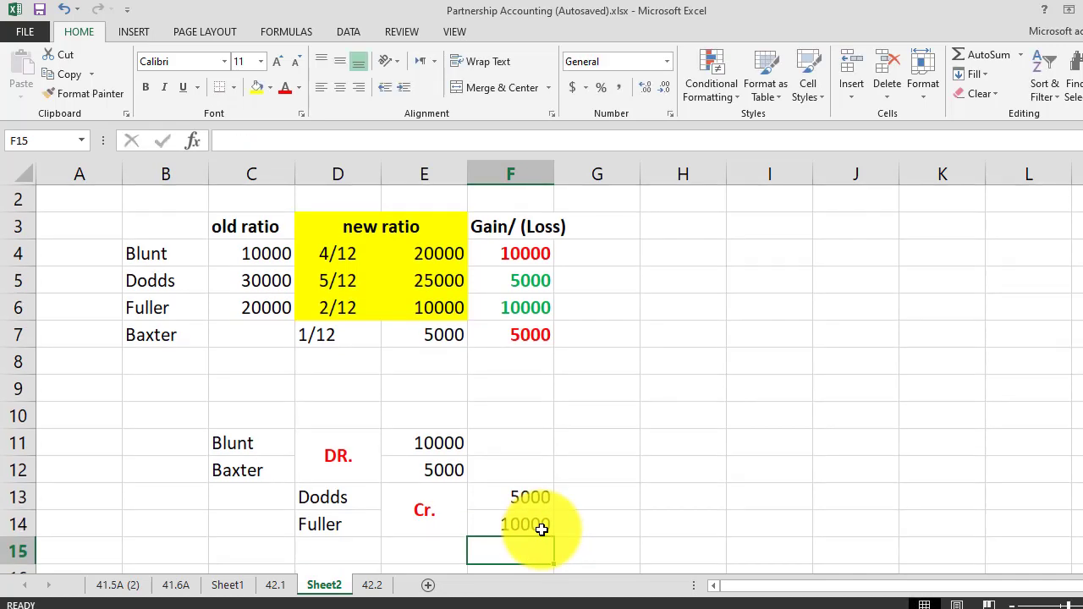
Add the narration "Adjutement of Goodwill" below the journal entries in C15
{"action": "left_click", "coordinate": [238, 553]}
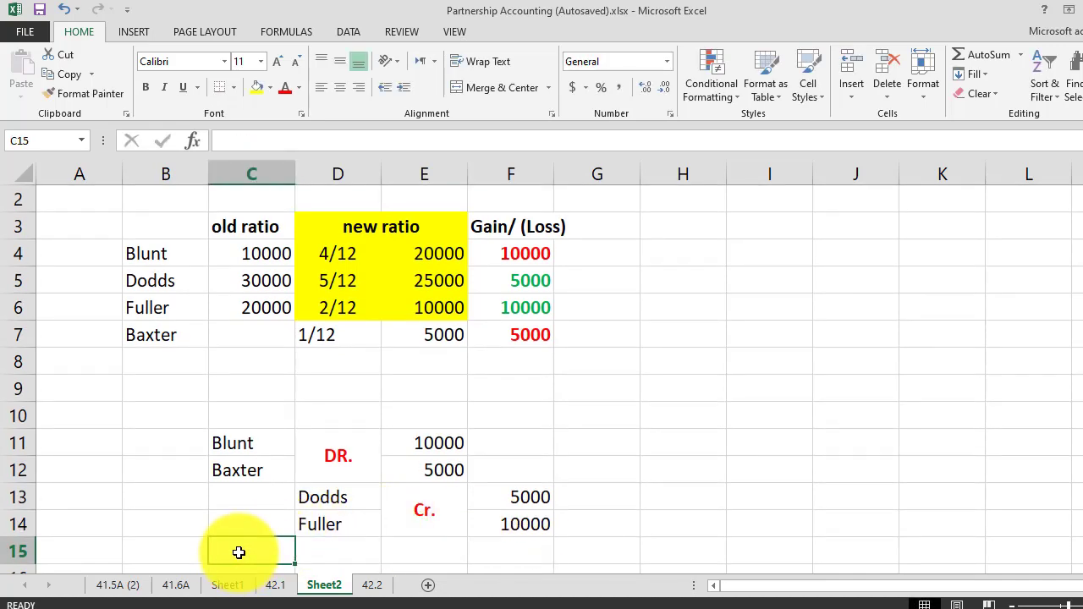
{"action": "type", "text": "Adj"}
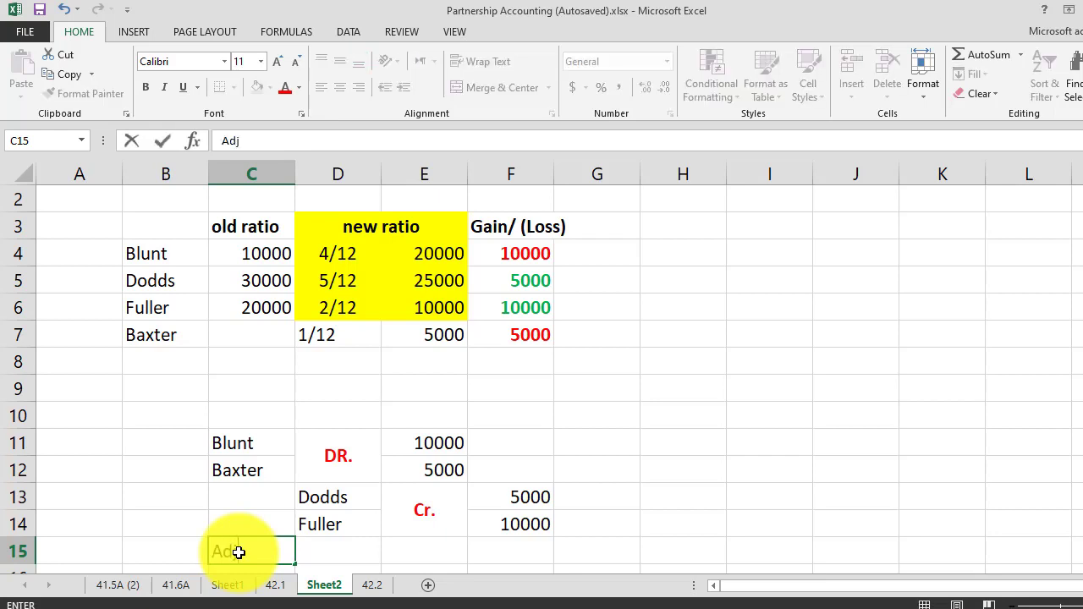
{"action": "type", "text": "utement of "}
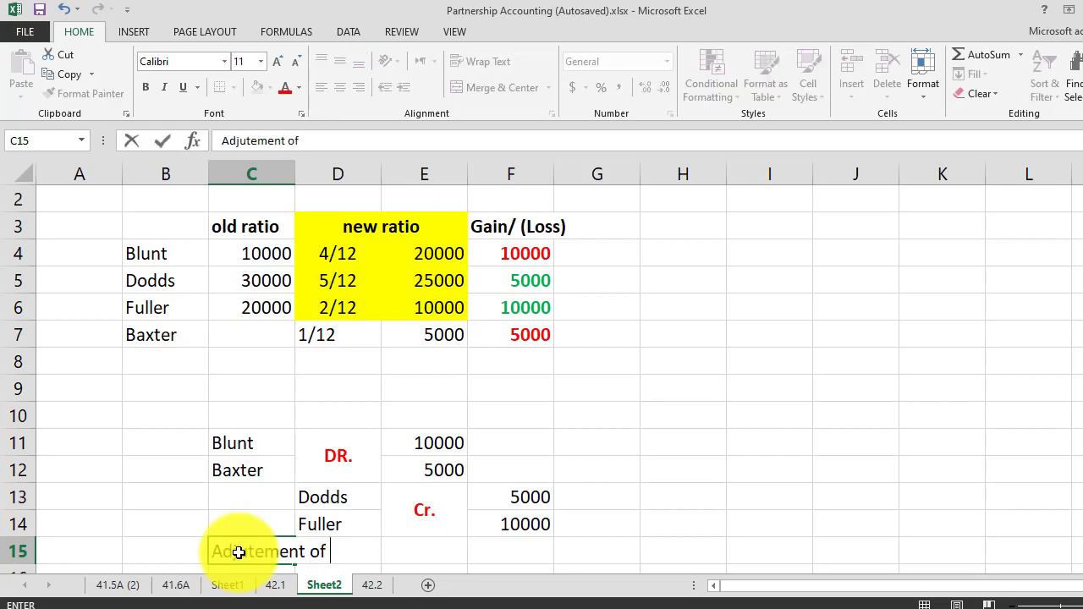
{"action": "type", "text": "Goodwill"}
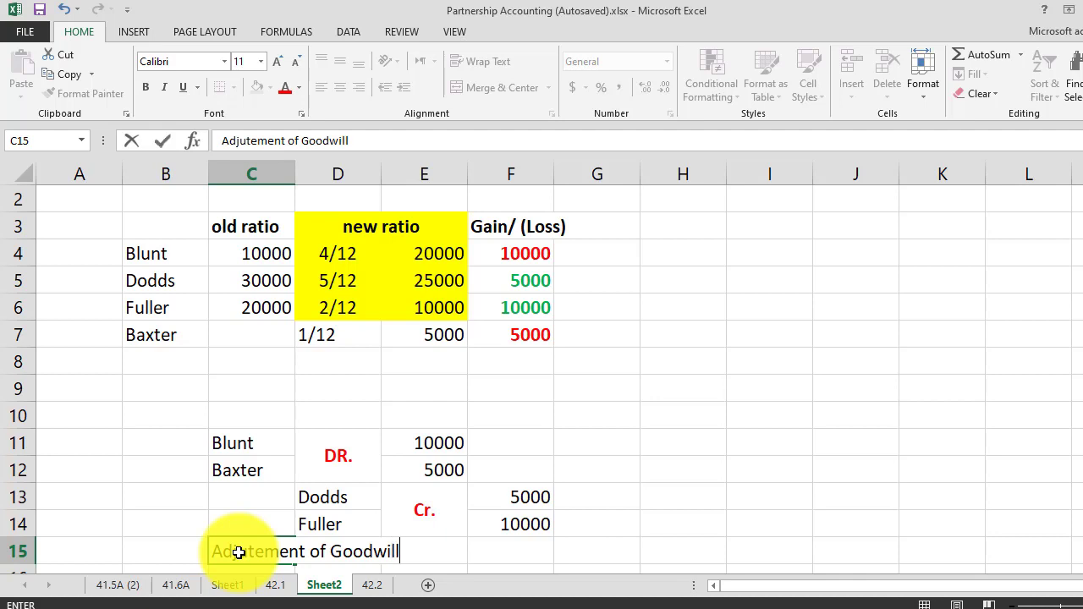
{"action": "key", "text": "Return"}
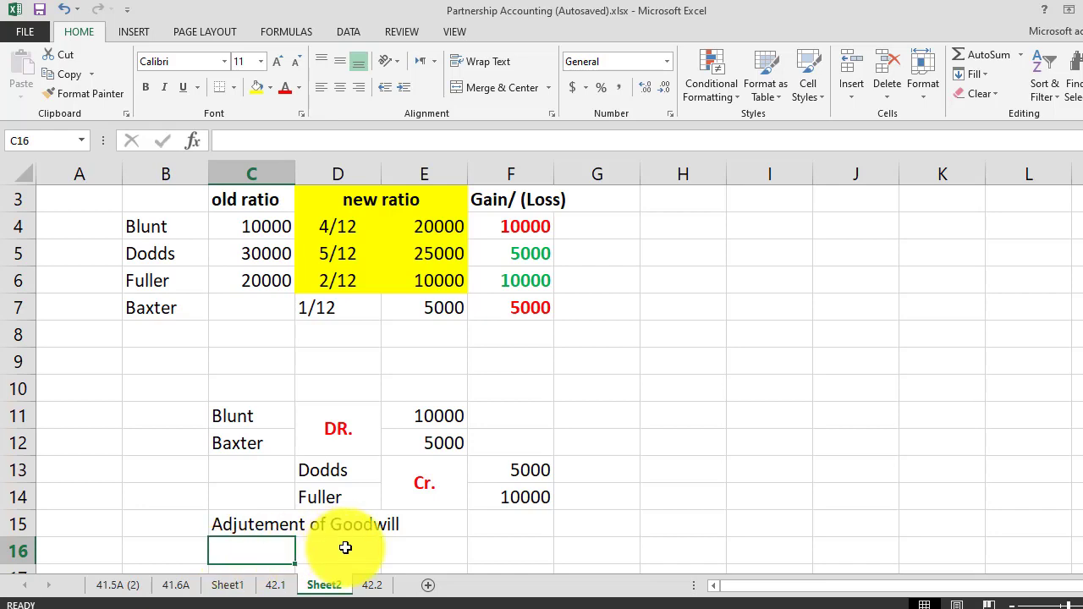
Start the capital accounts table in row 17 with "Dr" in C17 and "Capital Accounts" in D17
{"action": "scroll", "coordinate": [346, 546], "scroll_direction": "down", "scroll_amount": 1}
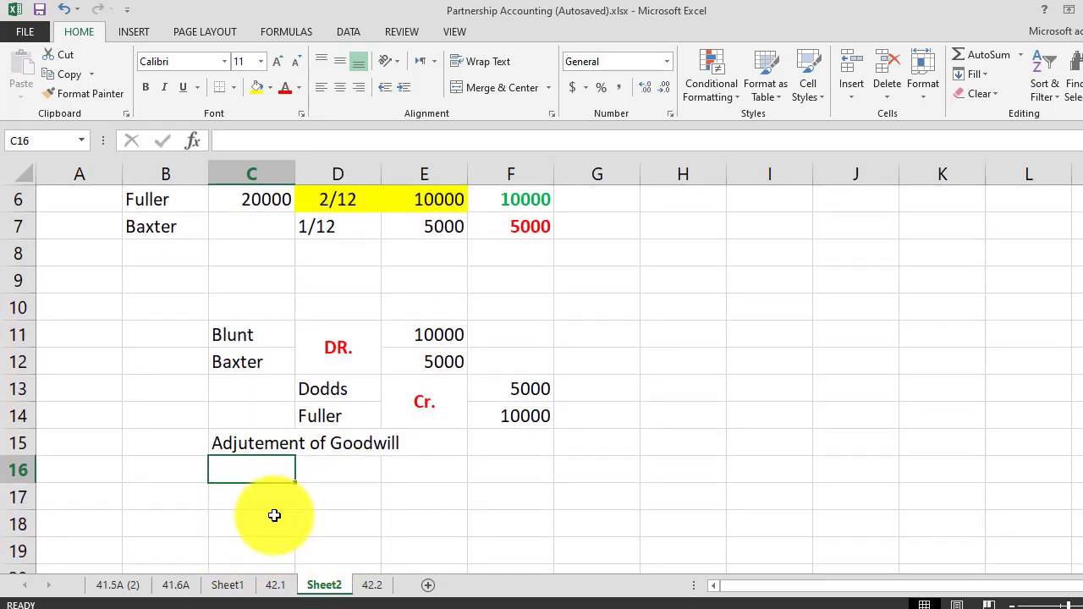
{"action": "left_click", "coordinate": [307, 496]}
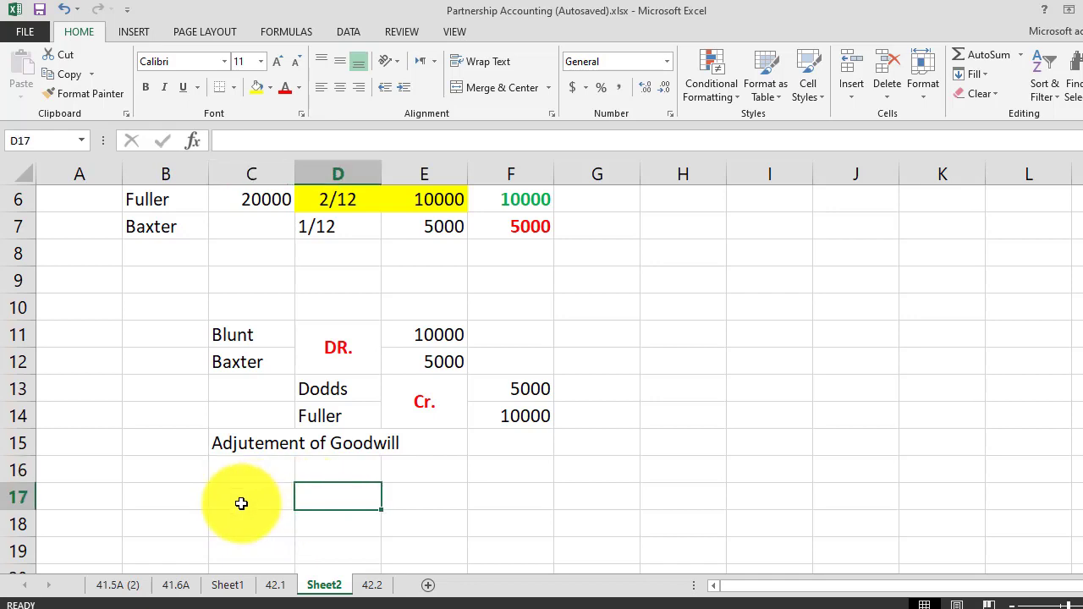
{"action": "left_click", "coordinate": [241, 504]}
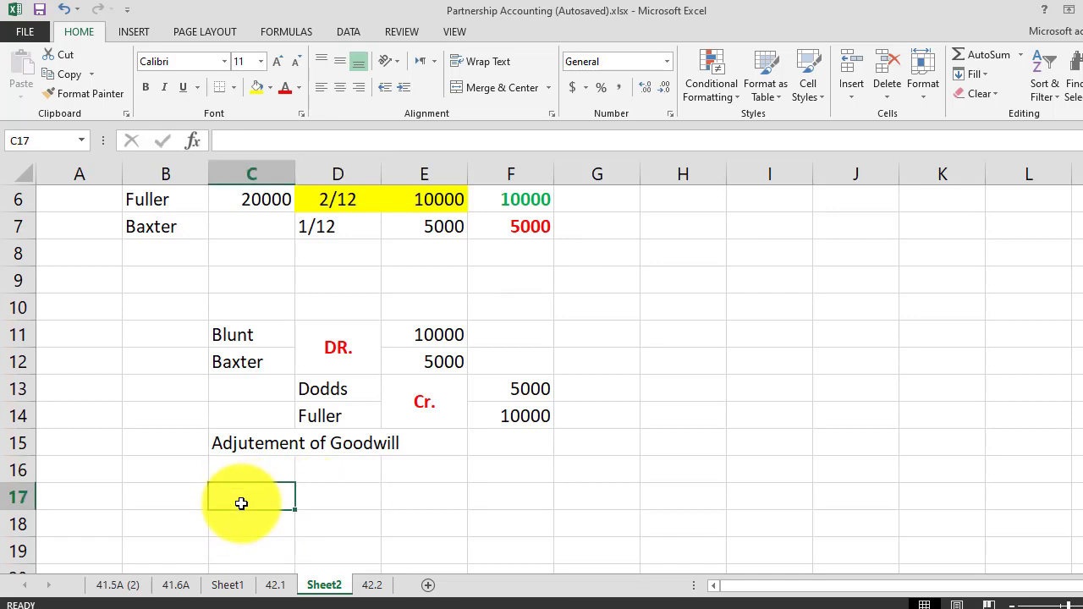
{"action": "type", "text": "Dr"}
{"action": "key", "text": "Tab"}
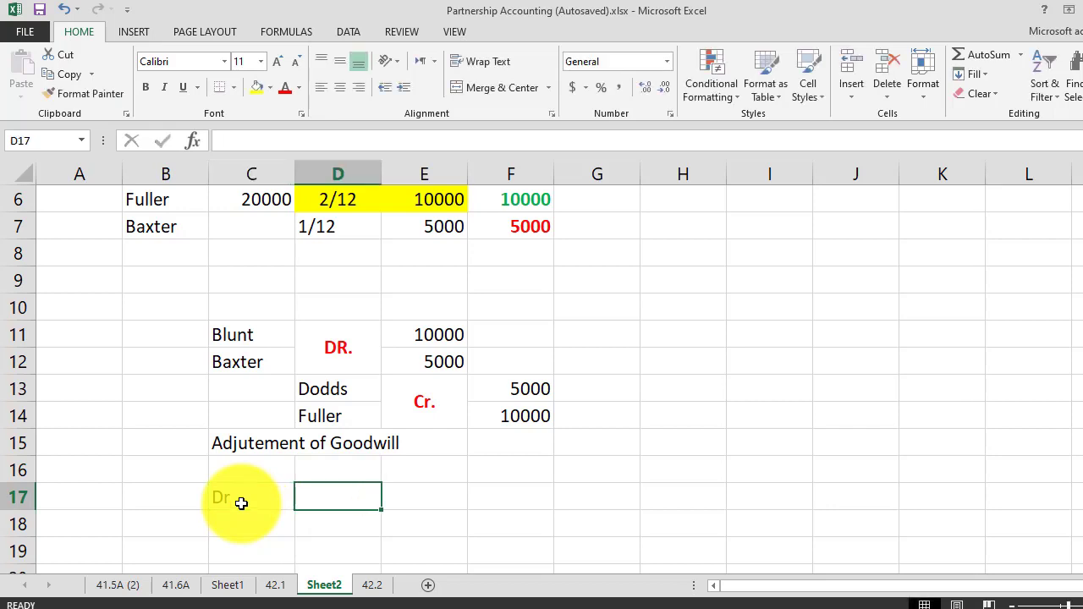
{"action": "type", "text": "Capi"}
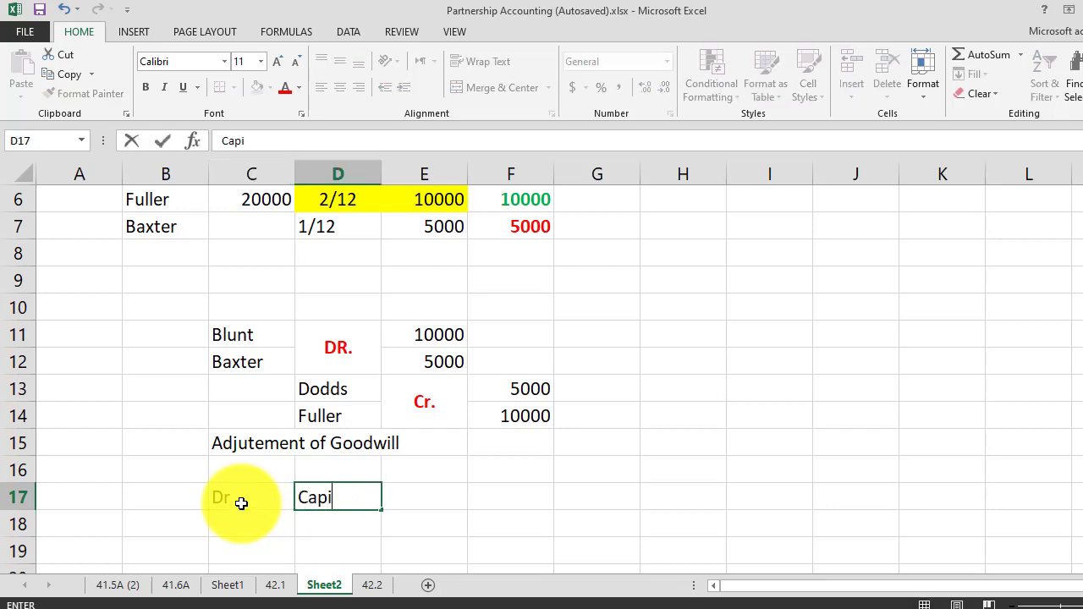
{"action": "type", "text": "tal Accoun"}
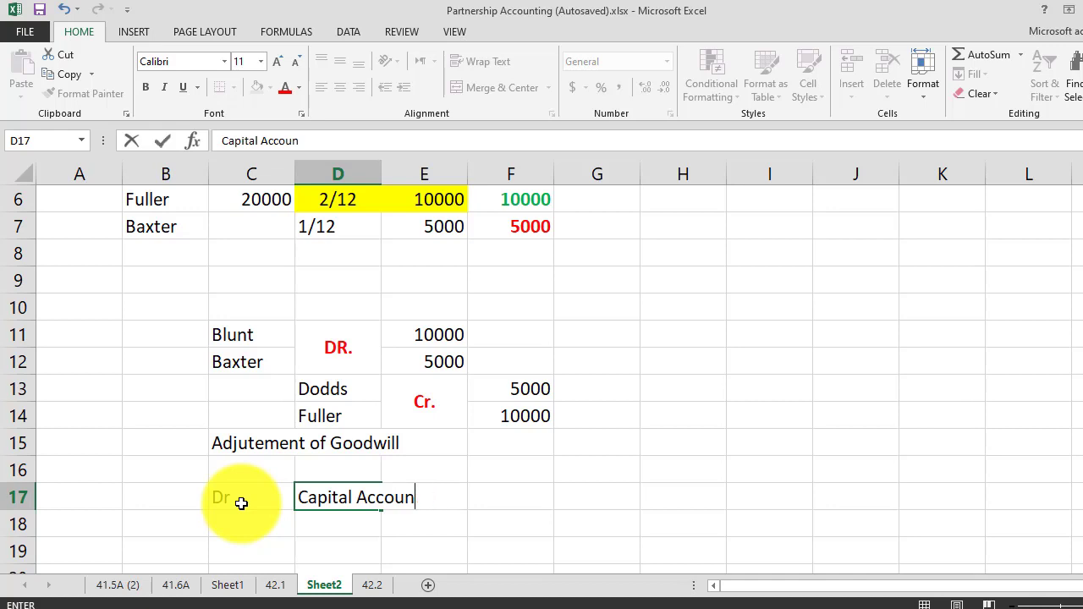
{"action": "type", "text": "mts"}
{"action": "key", "text": "Tab"}
Copy the first partner's name into C18 and the fourth partner's name into D18 as debit-side column headings
{"action": "scroll", "coordinate": [241, 504], "scroll_direction": "up", "scroll_amount": 2}
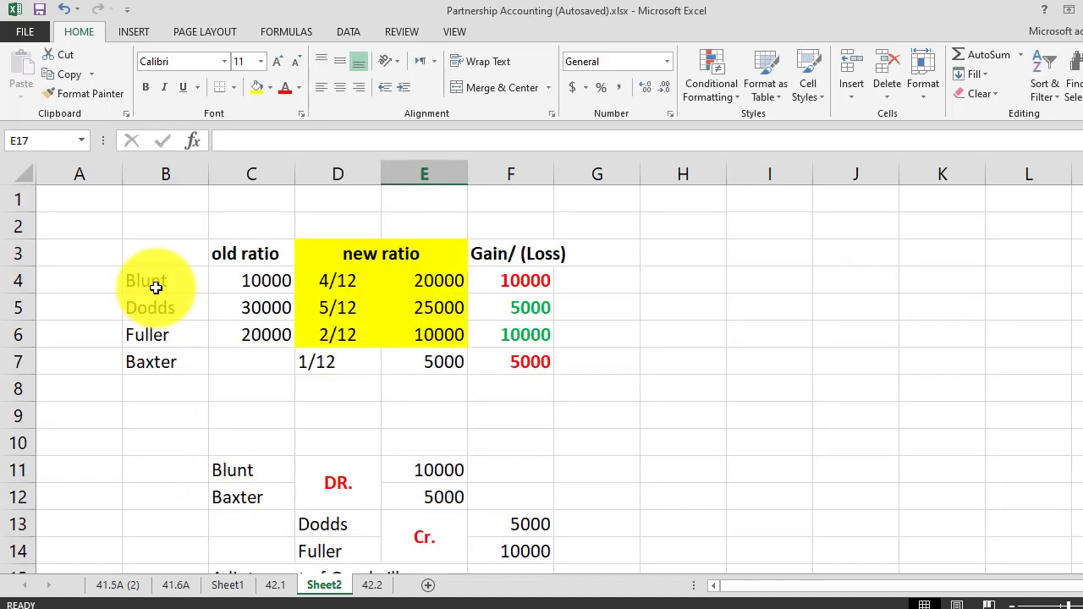
{"action": "left_click", "coordinate": [155, 285]}
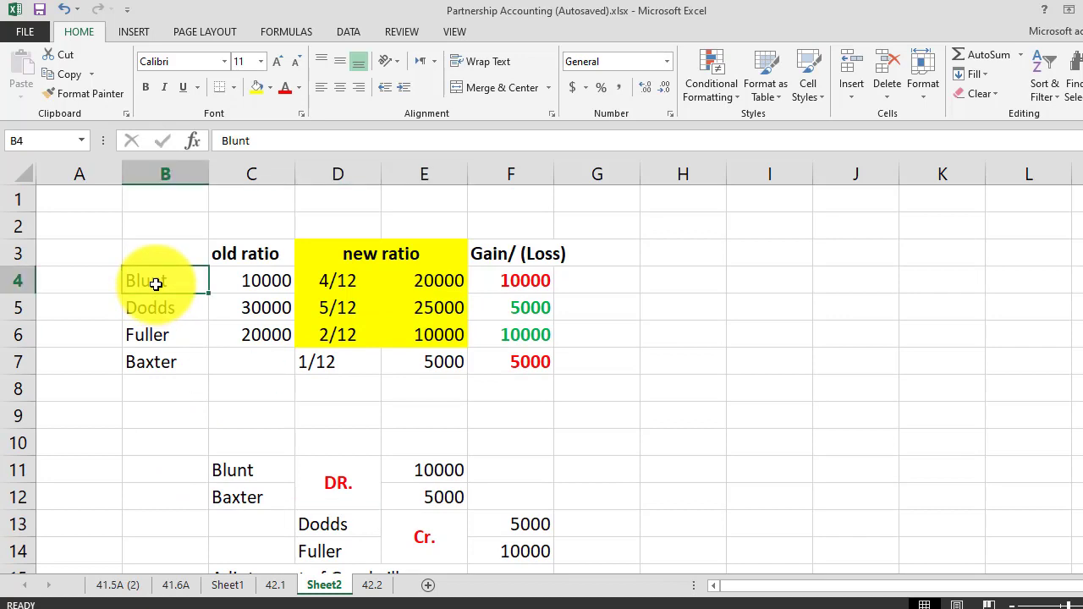
{"action": "key", "text": "ctrl+c"}
{"action": "scroll", "coordinate": [215, 423], "scroll_direction": "down", "scroll_amount": 3}
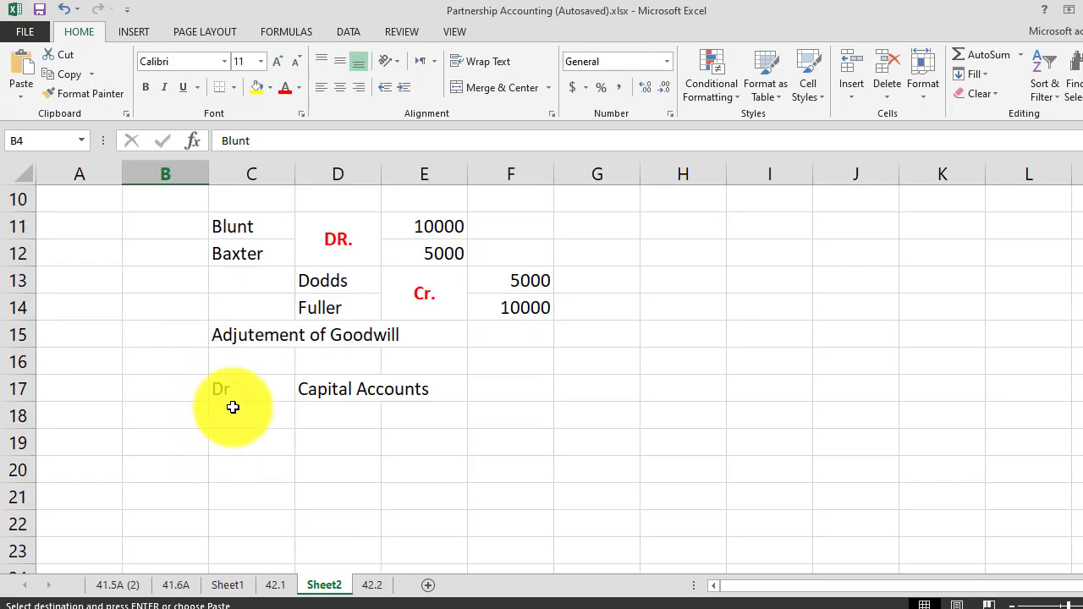
{"action": "left_click", "coordinate": [233, 412]}
{"action": "key", "text": "ctrl+v"}
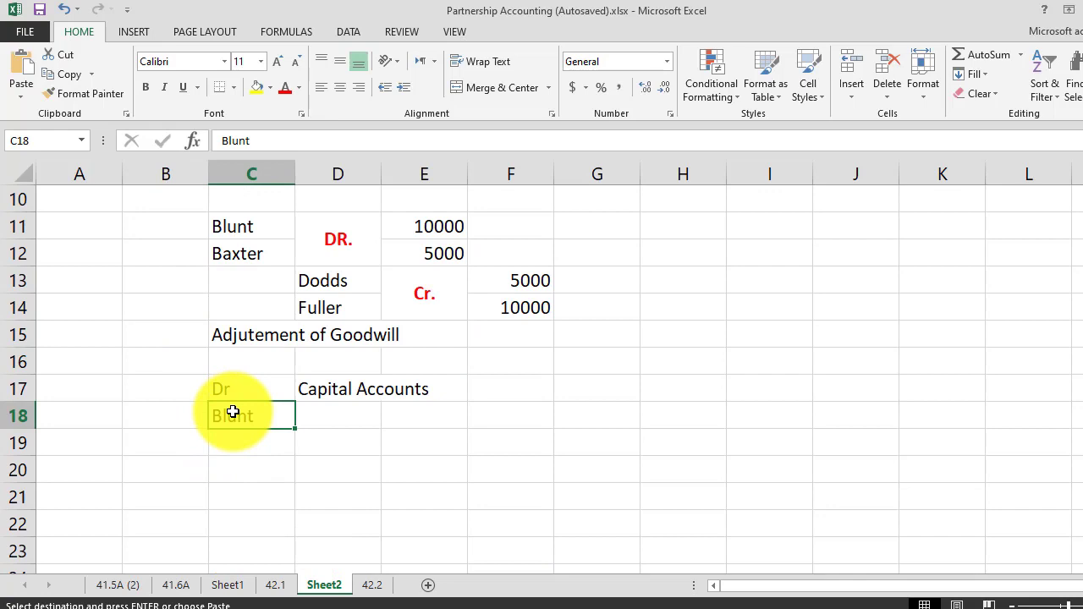
{"action": "left_click", "coordinate": [256, 258]}
{"action": "key", "text": "ctrl+c"}
{"action": "left_click", "coordinate": [323, 410]}
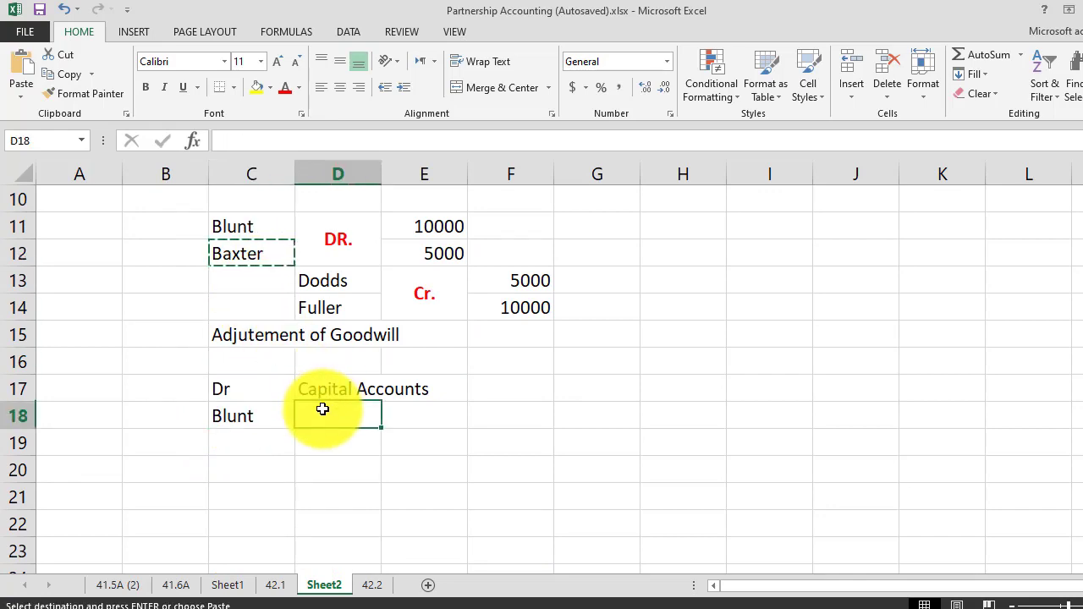
{"action": "key", "text": "ctrl+v"}
Copy the second partner's name into E18 and the third partner's name into F18 to complete the debit-side headings
{"action": "left_click", "coordinate": [336, 285]}
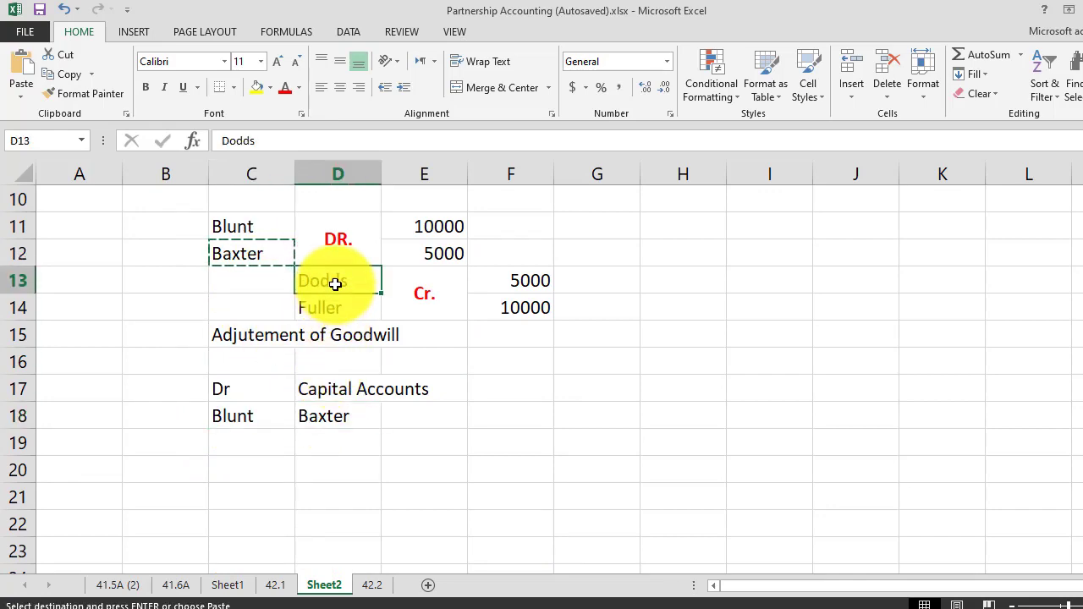
{"action": "key", "text": "ctrl+c"}
{"action": "left_click", "coordinate": [388, 416]}
{"action": "key", "text": "ctrl+v"}
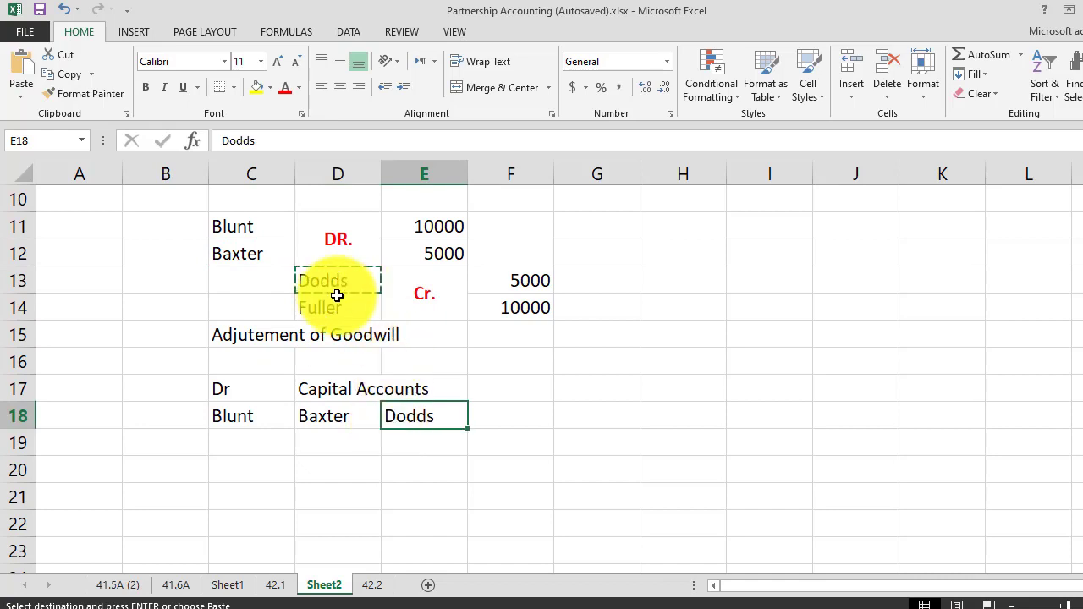
{"action": "left_click", "coordinate": [336, 308]}
{"action": "key", "text": "ctrl+c"}
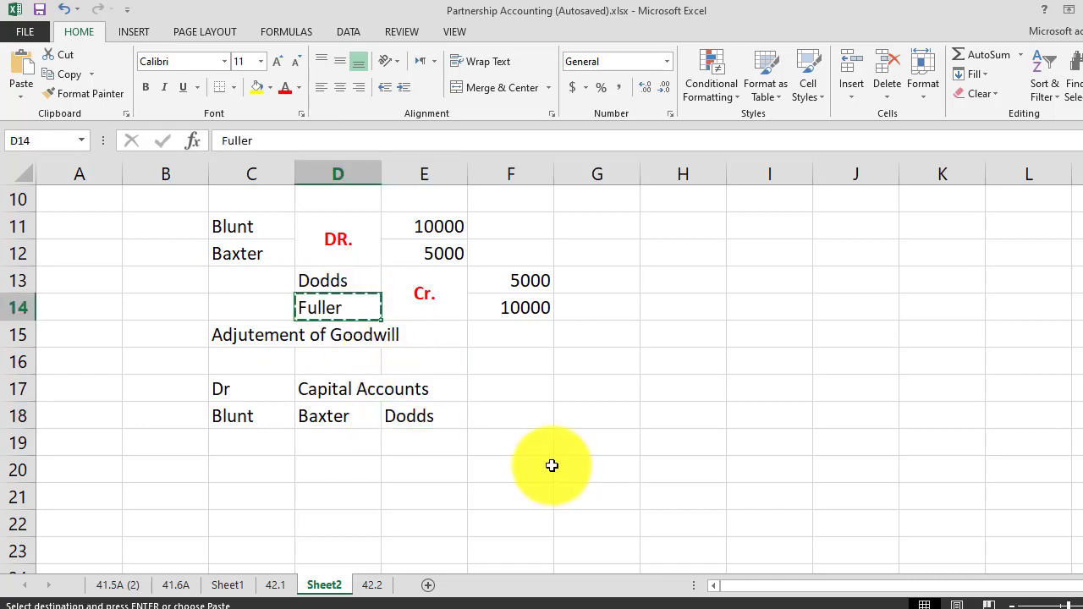
{"action": "left_click", "coordinate": [522, 417]}
{"action": "key", "text": "ctrl+v"}
Duplicate the four partner headings from C18:F18 into G18:J18 for the credit side
{"action": "left_click_drag", "start_coordinate": [242, 415], "coordinate": [497, 422]}
{"action": "key", "text": "ctrl+c"}
{"action": "left_click", "coordinate": [583, 419]}
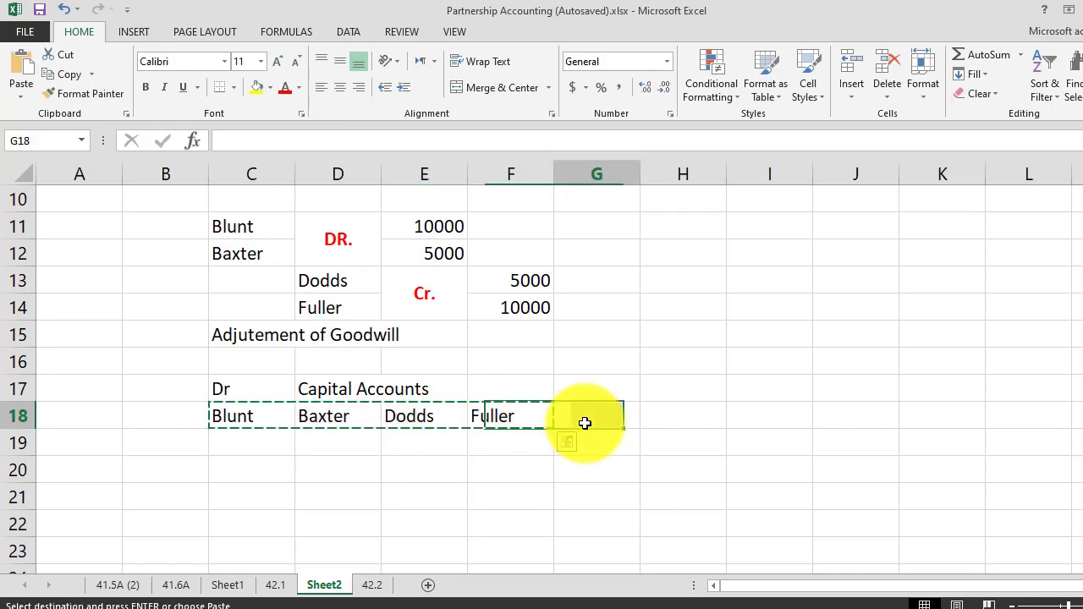
{"action": "key", "text": "ctrl+v"}
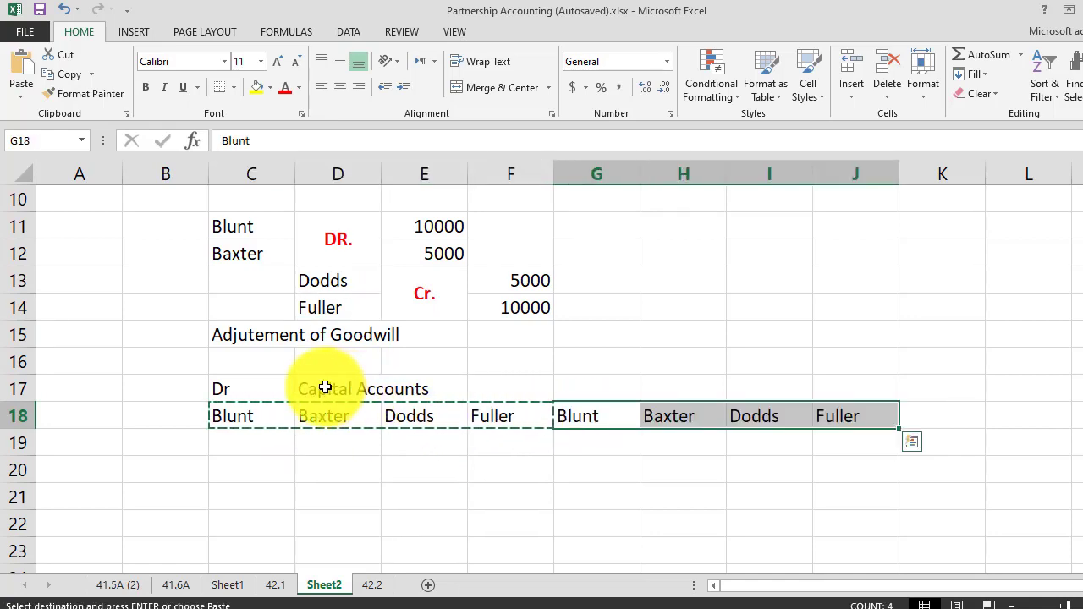
Complete the title row by merging and centering Capital Accounts over D17:I17, adding a bottom border across C17:J17 and labelling J17 "Cr"
{"action": "left_click_drag", "start_coordinate": [322, 387], "coordinate": [770, 389]}
{"action": "left_click", "coordinate": [491, 87]}
{"action": "left_click_drag", "start_coordinate": [223, 396], "coordinate": [835, 394]}
{"action": "left_click", "coordinate": [835, 394]}
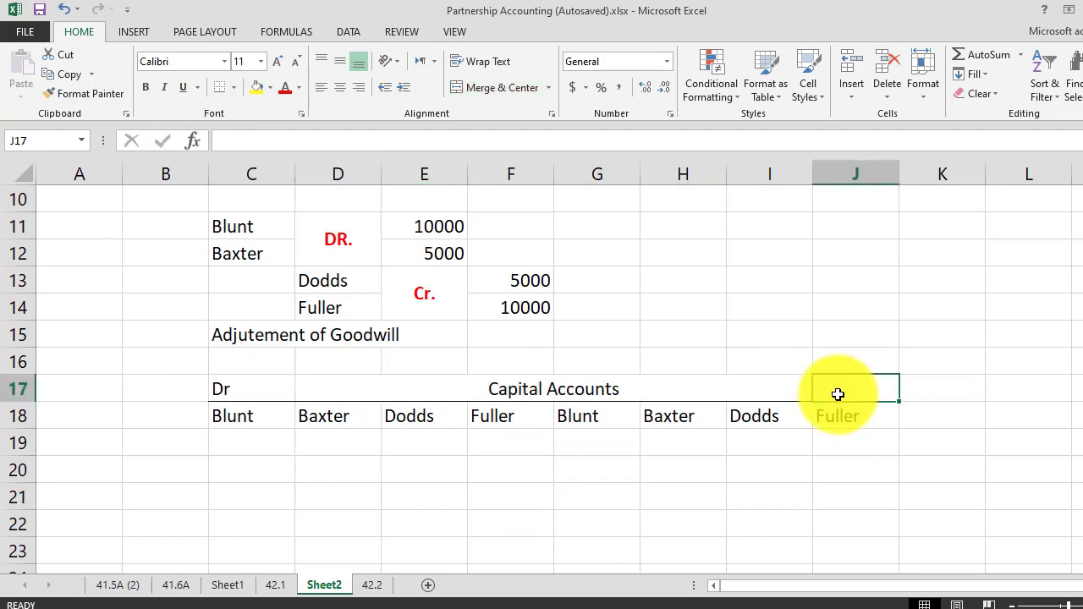
{"action": "type", "text": "Cr"}
Add a bottom border under the partner headings C18:J18 and a vertical dividing line along the left edge of G18 downward
{"action": "left_click_drag", "start_coordinate": [232, 416], "coordinate": [841, 417]}
{"action": "left_click", "coordinate": [423, 470]}
{"action": "left_click_drag", "start_coordinate": [578, 416], "coordinate": [590, 550]}
{"action": "left_click", "coordinate": [230, 87]}
{"action": "left_click", "coordinate": [254, 126]}
{"action": "left_click", "coordinate": [424, 469]}
Make the Capital Accounts title in row 17 bold
{"action": "left_click", "coordinate": [587, 385]}
{"action": "key", "text": "ctrl+b"}
{"action": "left_click", "coordinate": [510, 524]}
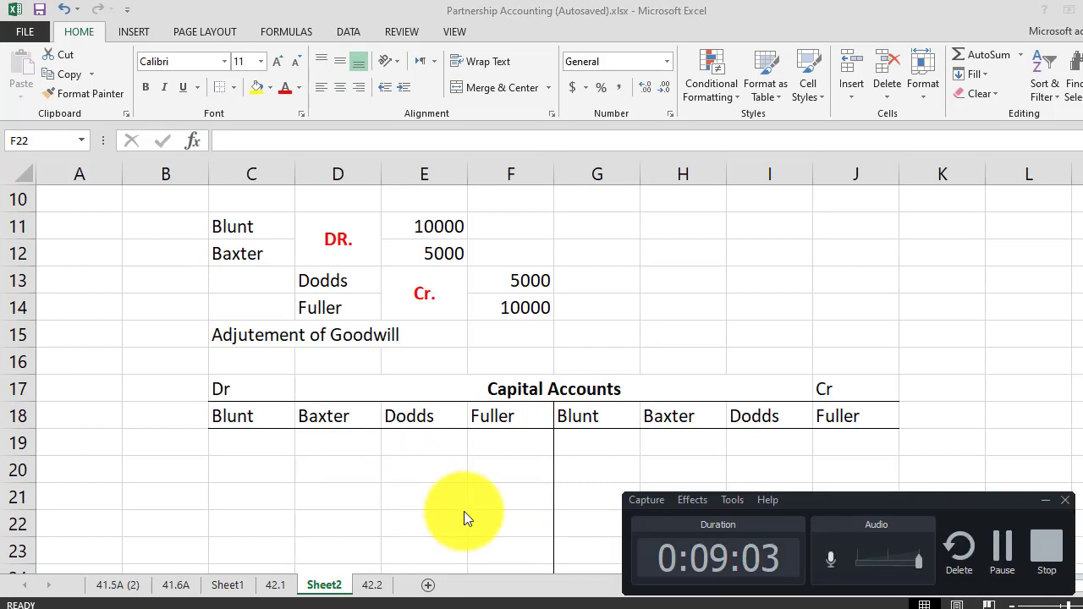
Switch to the Partnership Chap 1 PDF in Nitro Pro, examine the partners' capitals in exercise 42.4A, and return to the Excel workbook
{"action": "left_click", "coordinate": [457, 603]}
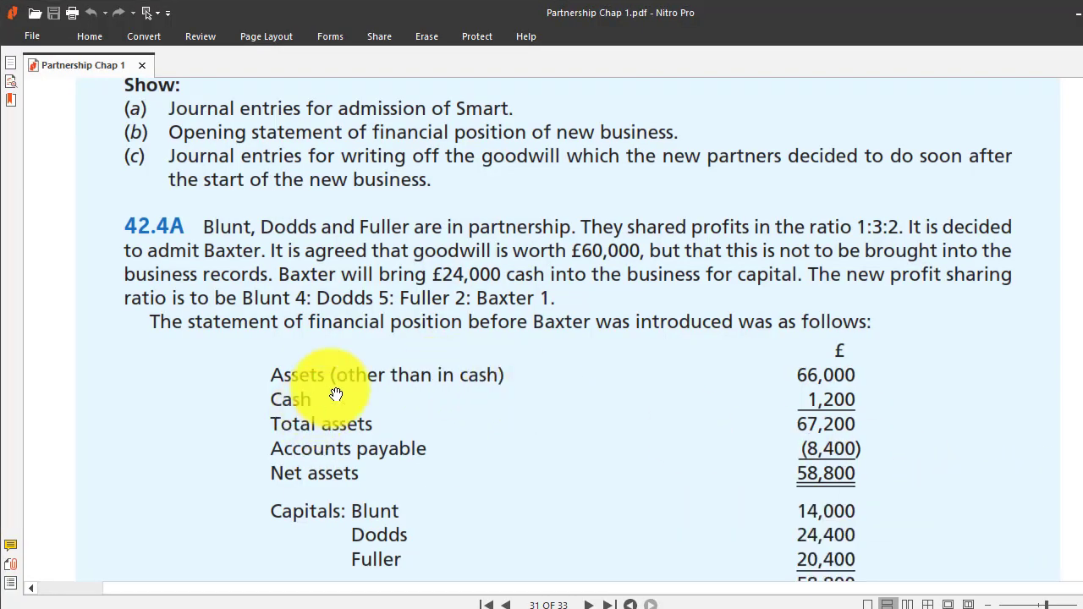
{"action": "scroll", "coordinate": [336, 396], "scroll_direction": "down", "scroll_amount": 1}
{"action": "scroll", "coordinate": [336, 396], "scroll_direction": "down", "scroll_amount": 1}
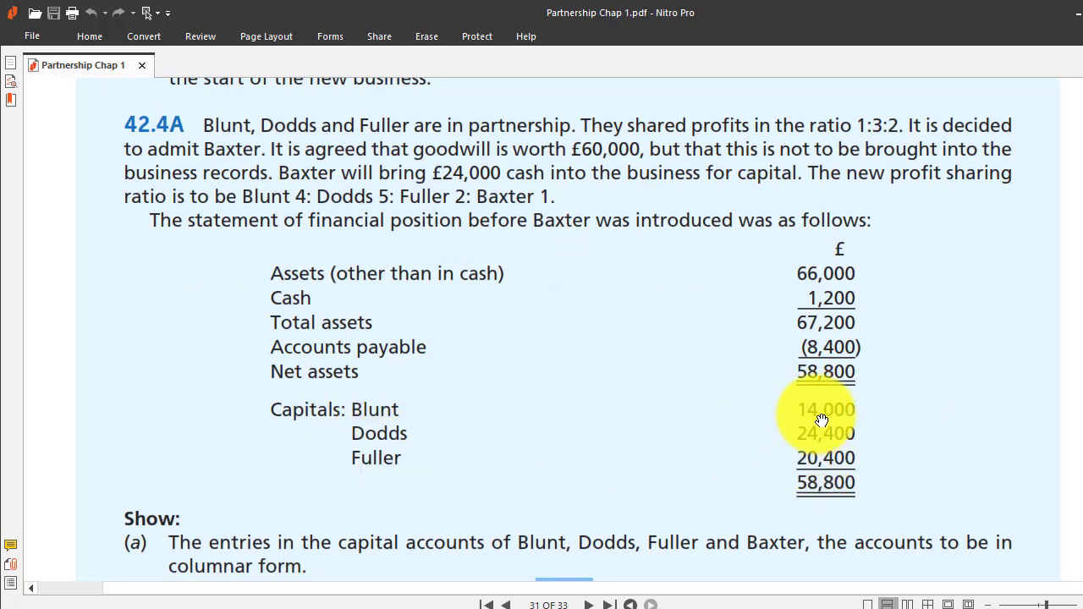
{"action": "mouse_move", "coordinate": [471, 603]}
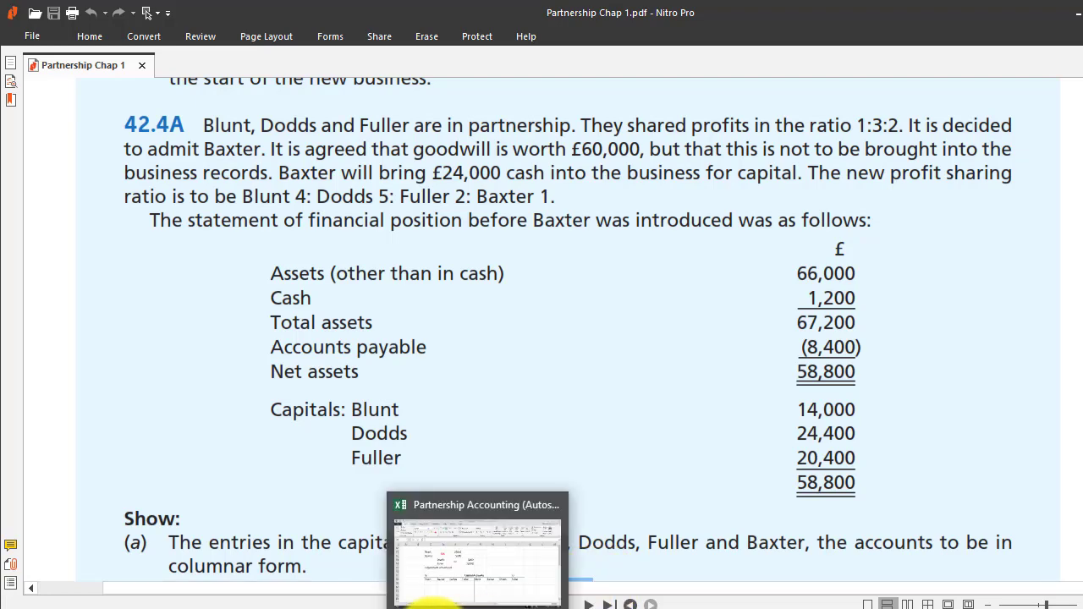
{"action": "left_click", "coordinate": [527, 502]}
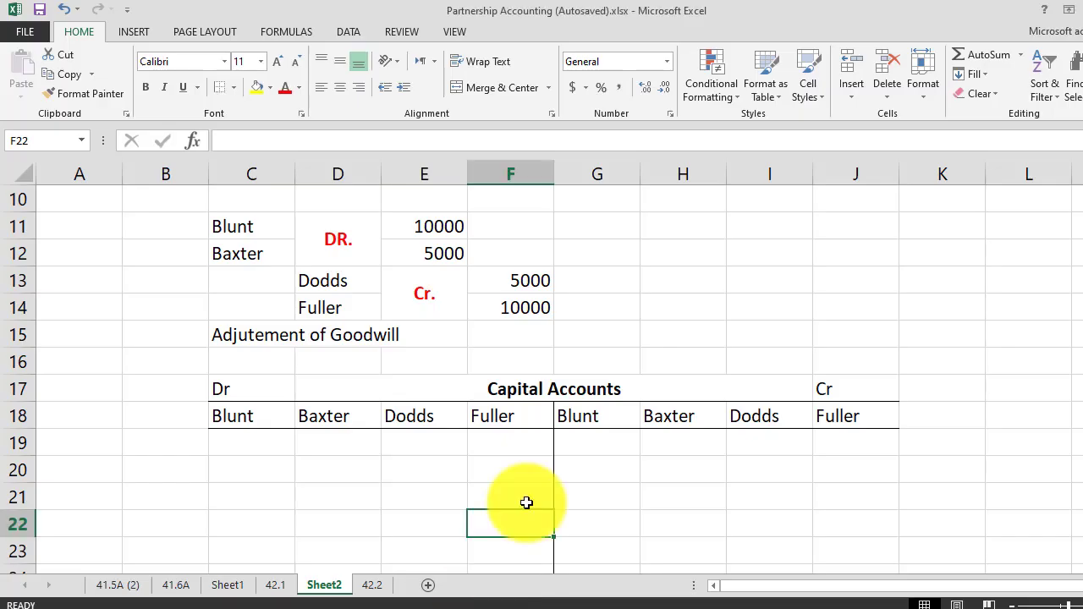
Insert blank cells at G18:G22, shifting the existing credit-side cells to the right
{"action": "left_click", "coordinate": [621, 444]}
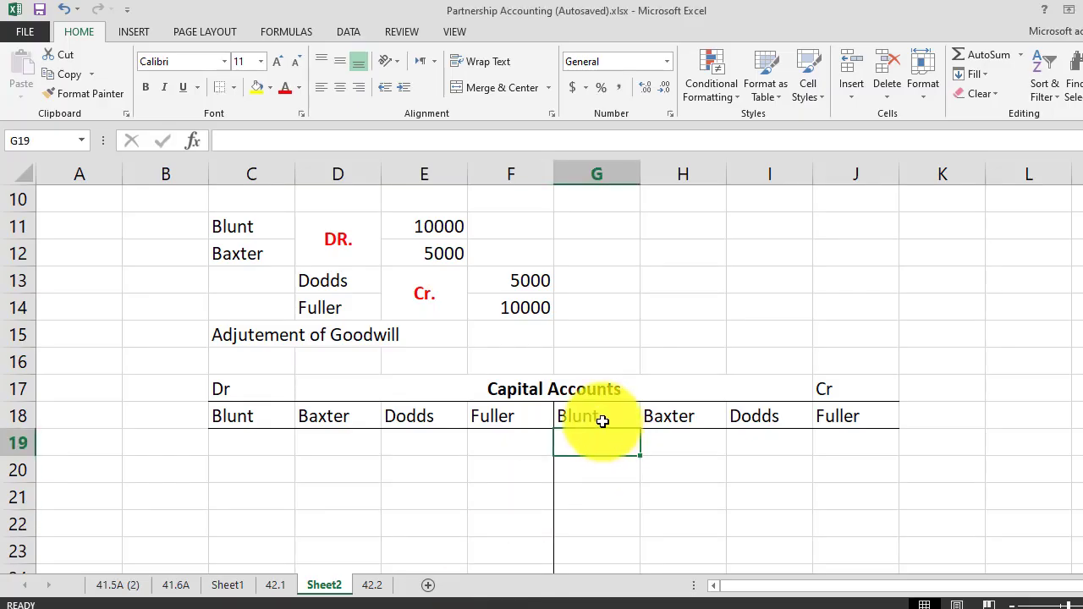
{"action": "left_click_drag", "start_coordinate": [603, 421], "coordinate": [597, 522]}
{"action": "right_click", "coordinate": [594, 429]}
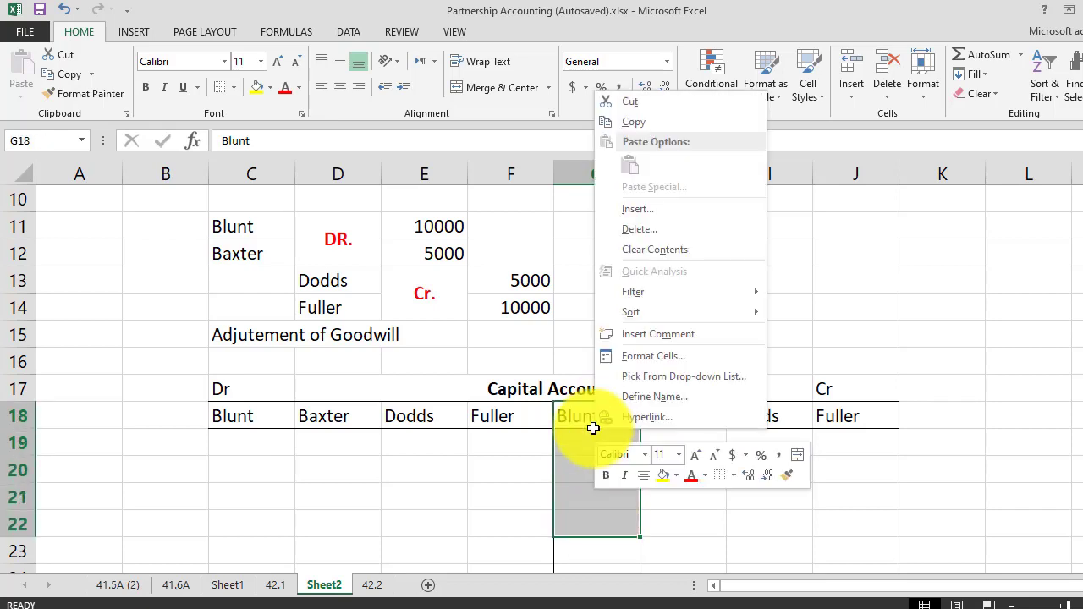
{"action": "left_click", "coordinate": [649, 207]}
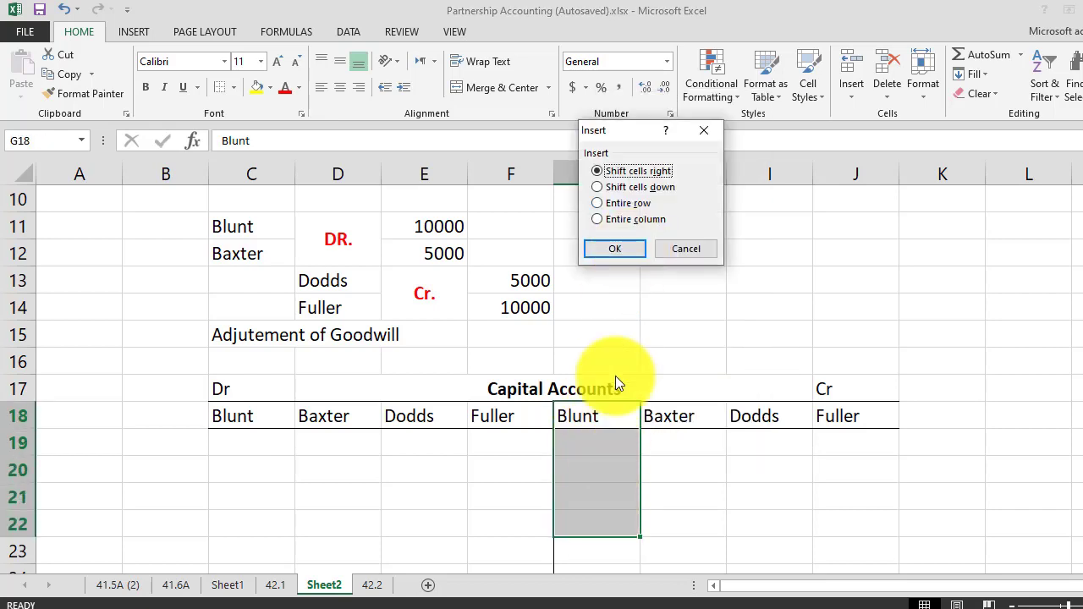
{"action": "left_click", "coordinate": [618, 247]}
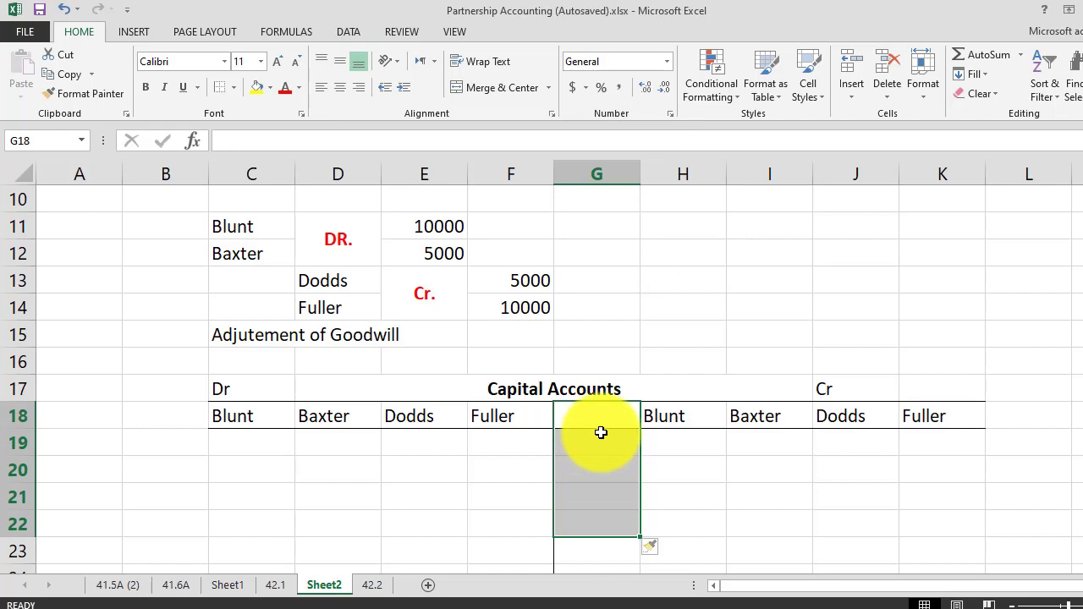
Enter the heading "Paritculars" in G18 and copy it to B18 for the debit side
{"action": "left_click", "coordinate": [599, 416]}
{"action": "type", "text": "Par"}
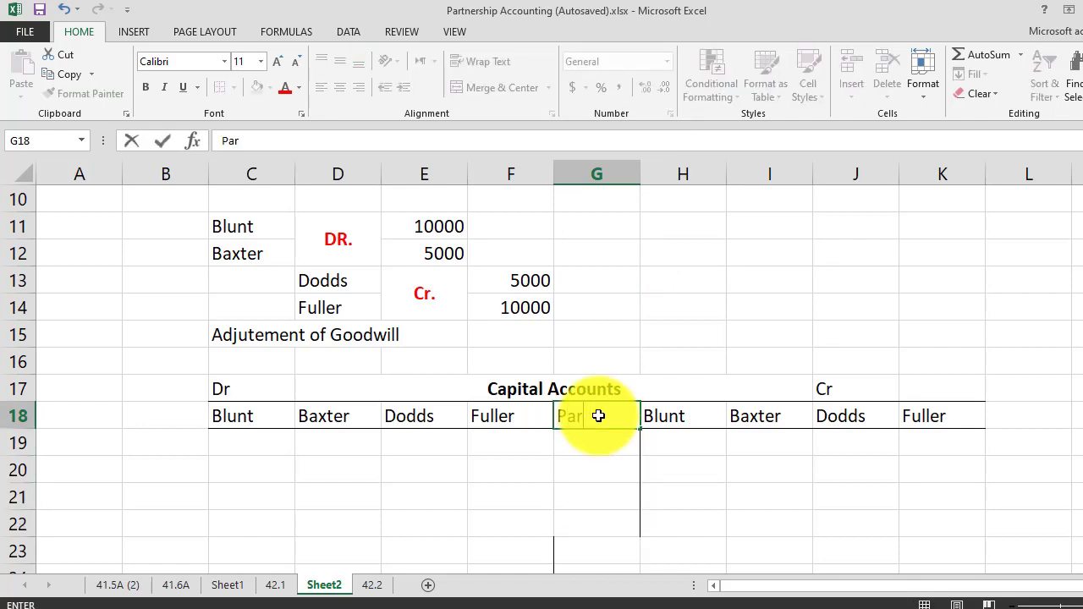
{"action": "type", "text": "itculars"}
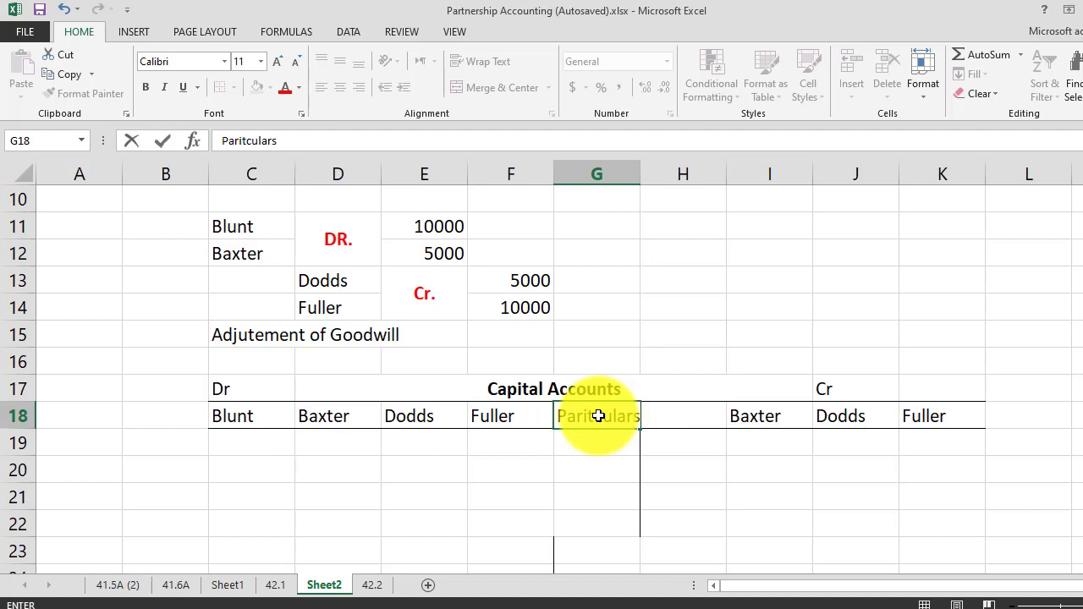
{"action": "left_click", "coordinate": [605, 462]}
{"action": "left_click", "coordinate": [598, 412]}
{"action": "key", "text": "ctrl+c"}
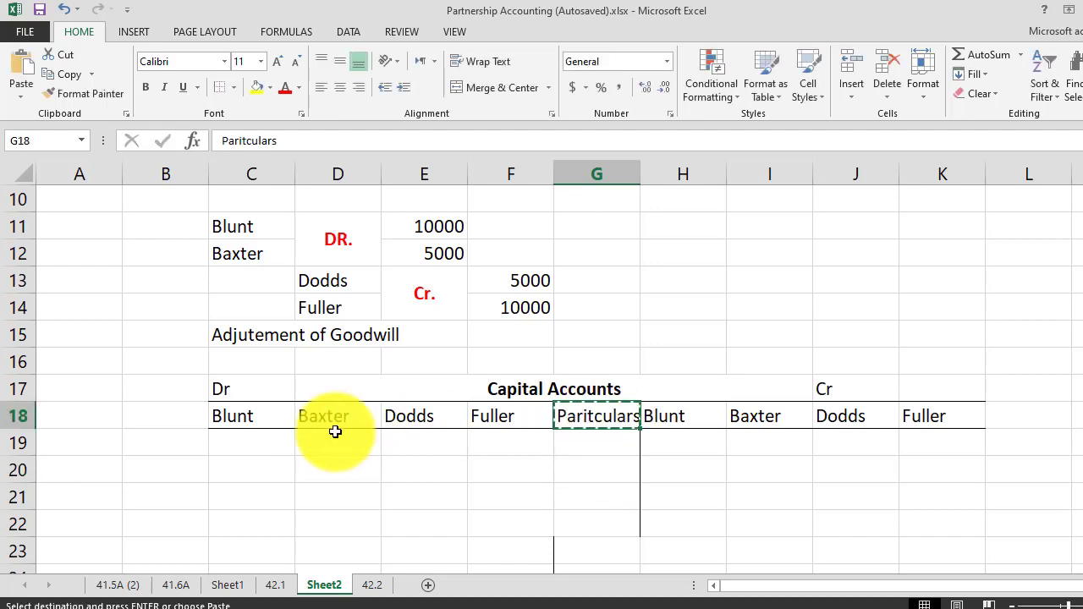
{"action": "left_click", "coordinate": [167, 423]}
{"action": "key", "text": "ctrl+v"}
{"action": "left_click", "coordinate": [246, 551]}
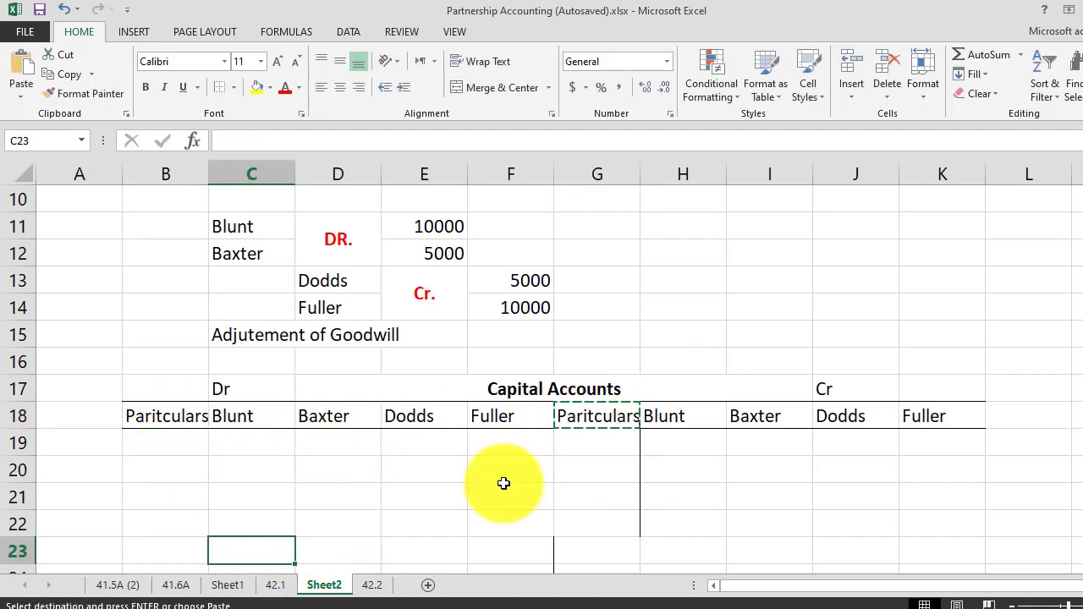
Enter "Balance b/d" in G19 and the first opening capital of 14000 in H19, consulting the Partnership Chap 1 PDF in Nitro Pro
{"action": "left_click", "coordinate": [602, 437]}
{"action": "type", "text": "Balance b"}
{"action": "key", "text": "alt+Tab"}
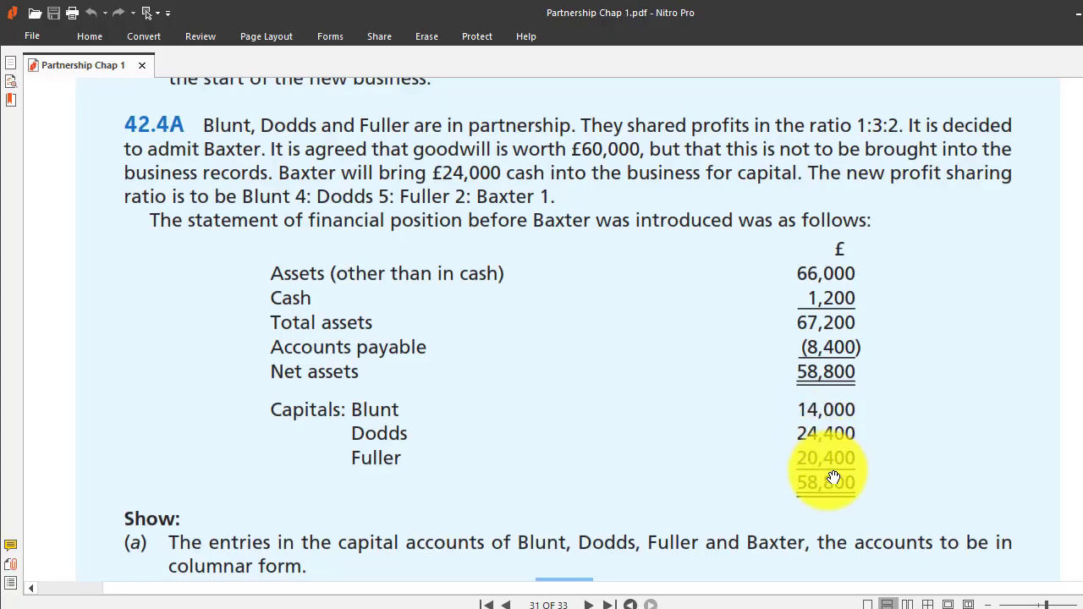
{"action": "key", "text": "alt+Tab"}
{"action": "left_click", "coordinate": [696, 438]}
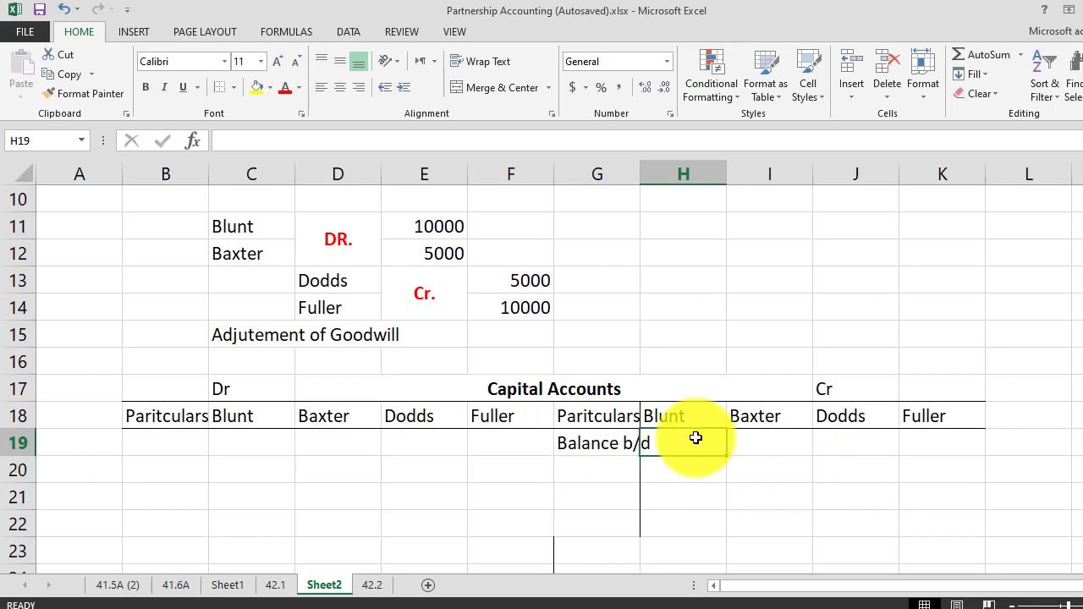
{"action": "type", "text": "14000"}
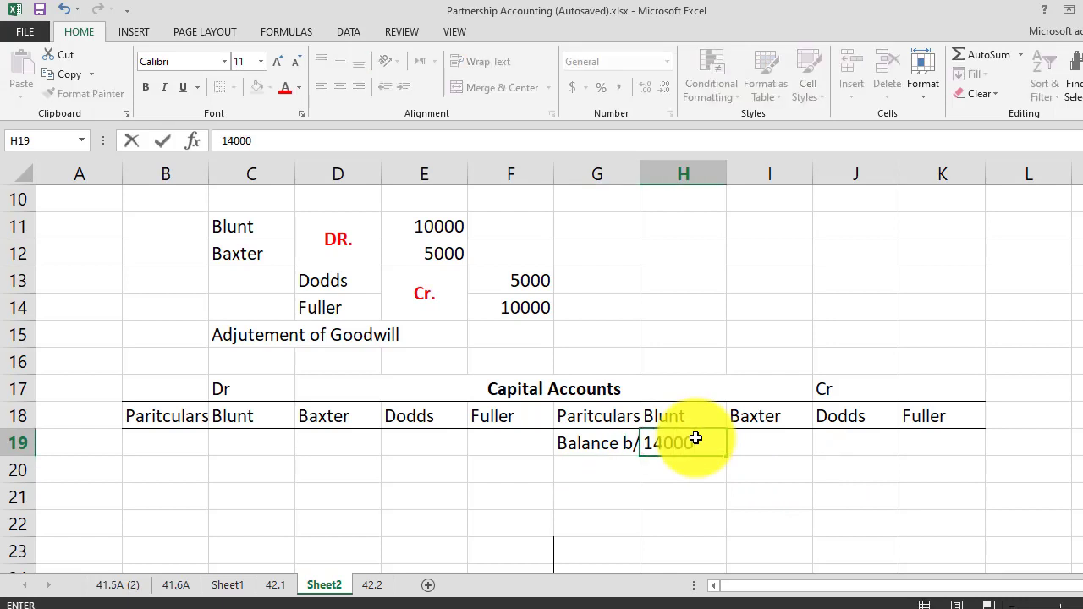
Enter opening capitals of 24400 in I19 and 20400 in J19, rechecking the exercise PDF, and leave K19 without an amount
{"action": "key", "text": "Tab"}
{"action": "type", "text": "24400"}
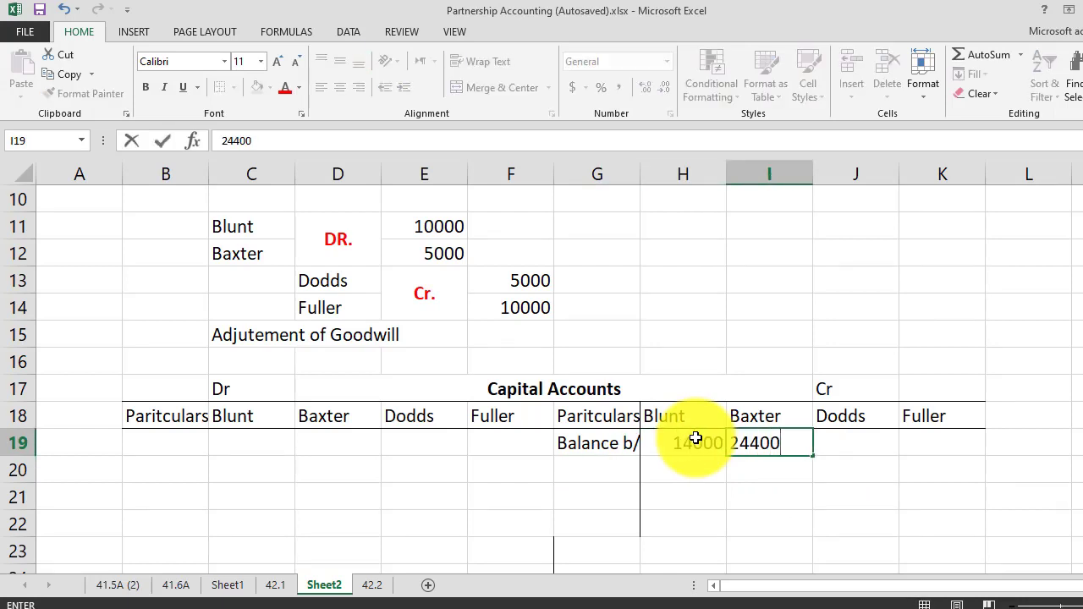
{"action": "key", "text": "alt+Tab"}
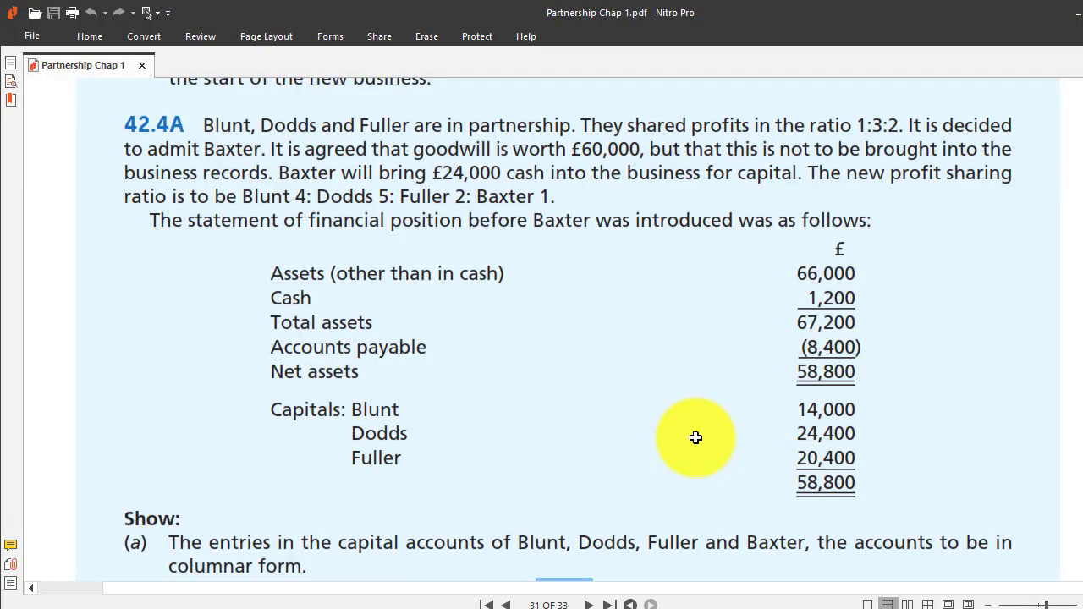
{"action": "key", "text": "alt+Tab"}
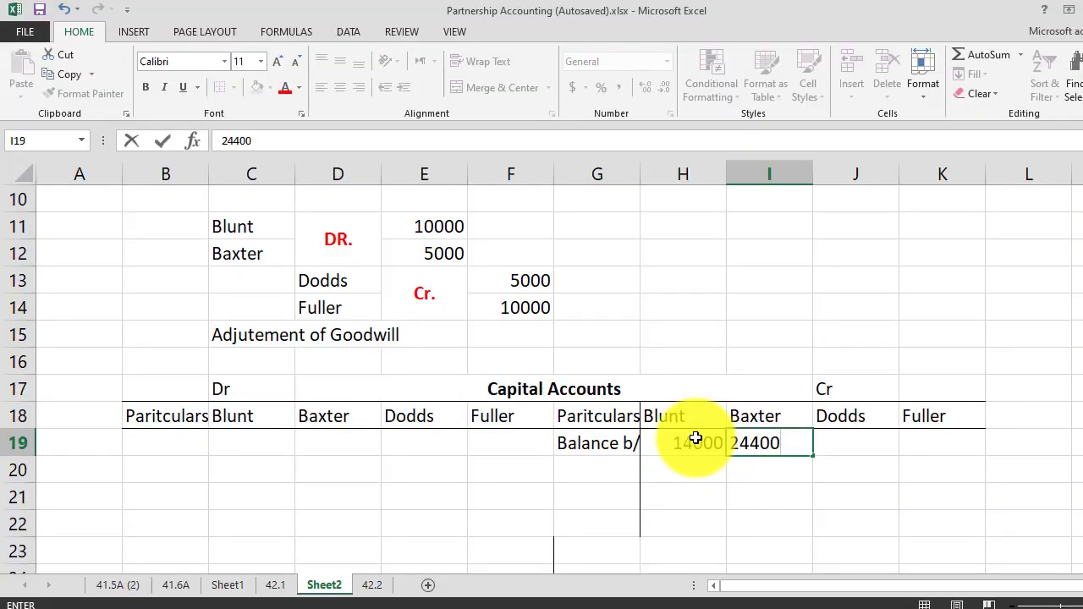
{"action": "key", "text": "Tab"}
{"action": "type", "text": "2040"}
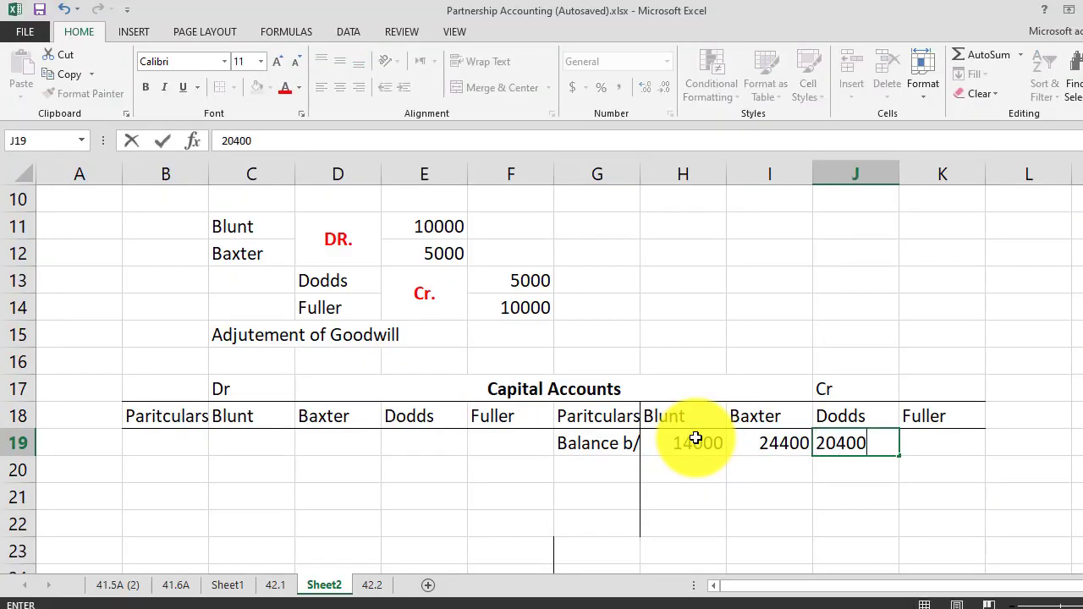
{"action": "key", "text": "Return"}
{"action": "key", "text": "Up"}
{"action": "key", "text": "Right"}
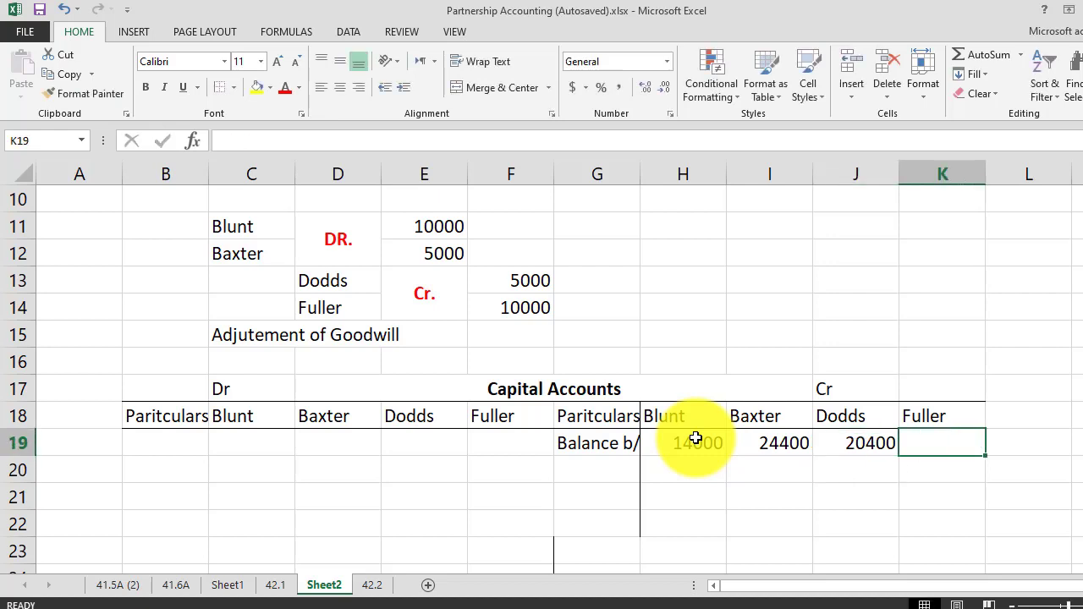
{"action": "type", "text": "-"}
{"action": "key", "text": "Return"}
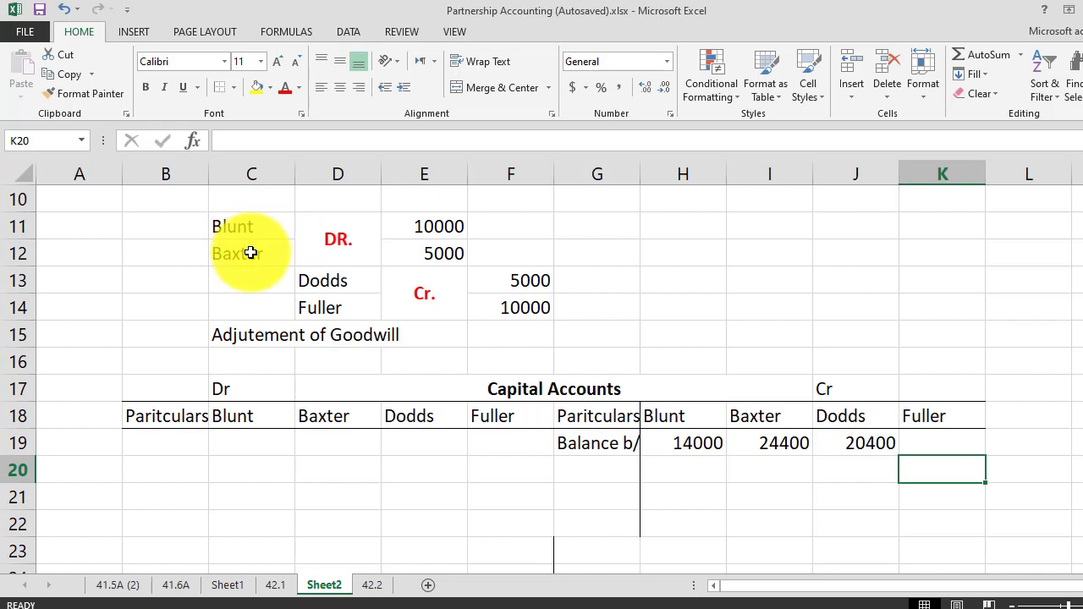
Record "Adjustment of goodwill" on the debit side in B19, with 10000 in C19 and 5000 in D19
{"action": "left_click", "coordinate": [182, 451]}
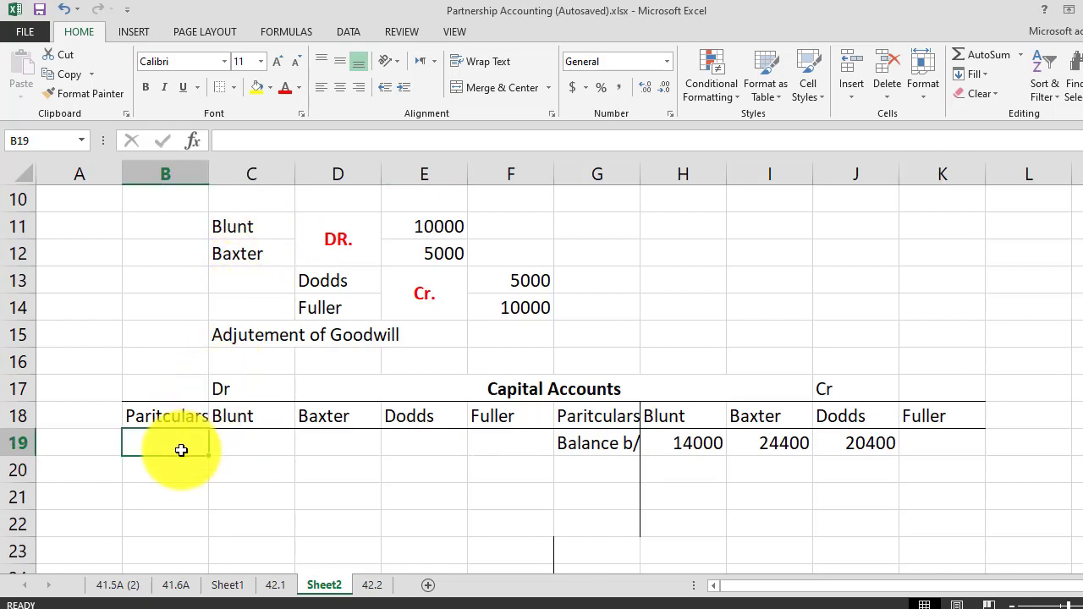
{"action": "type", "text": "Ad"}
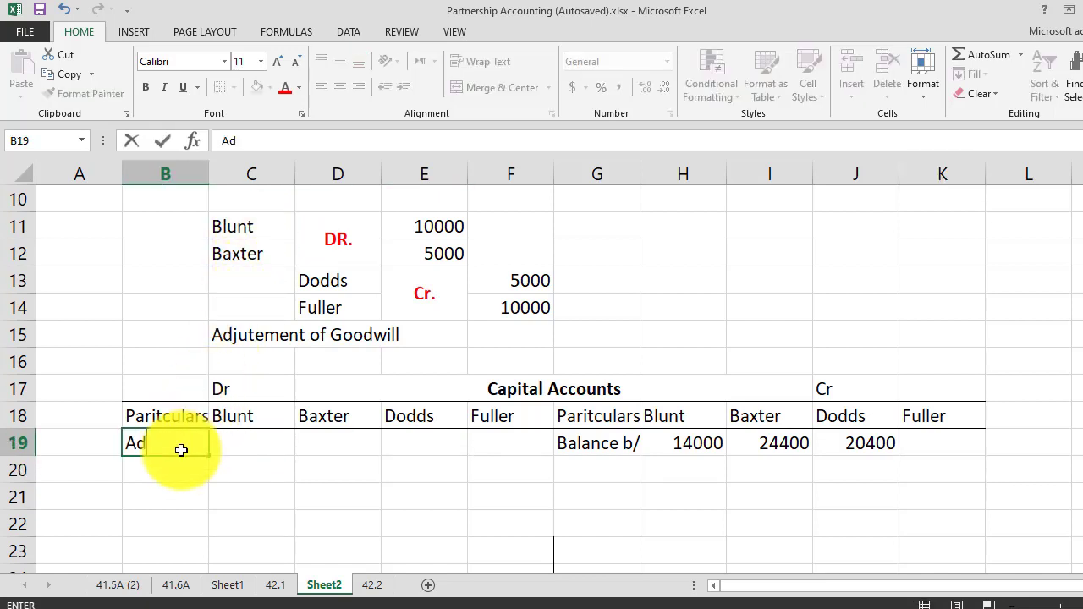
{"action": "type", "text": "justmen"}
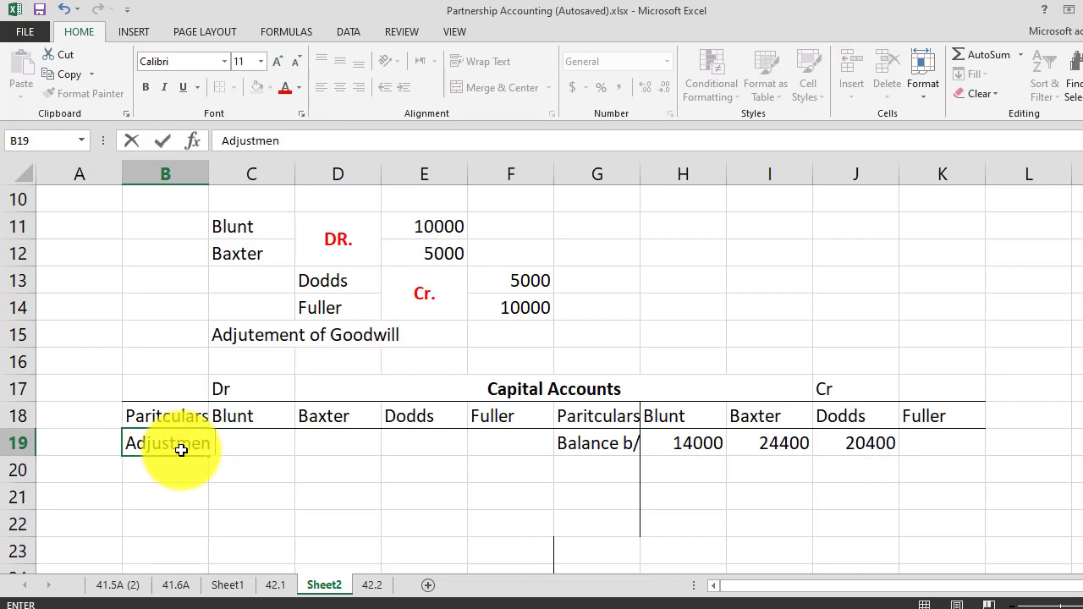
{"action": "type", "text": "t of goodwill"}
{"action": "key", "text": "Tab"}
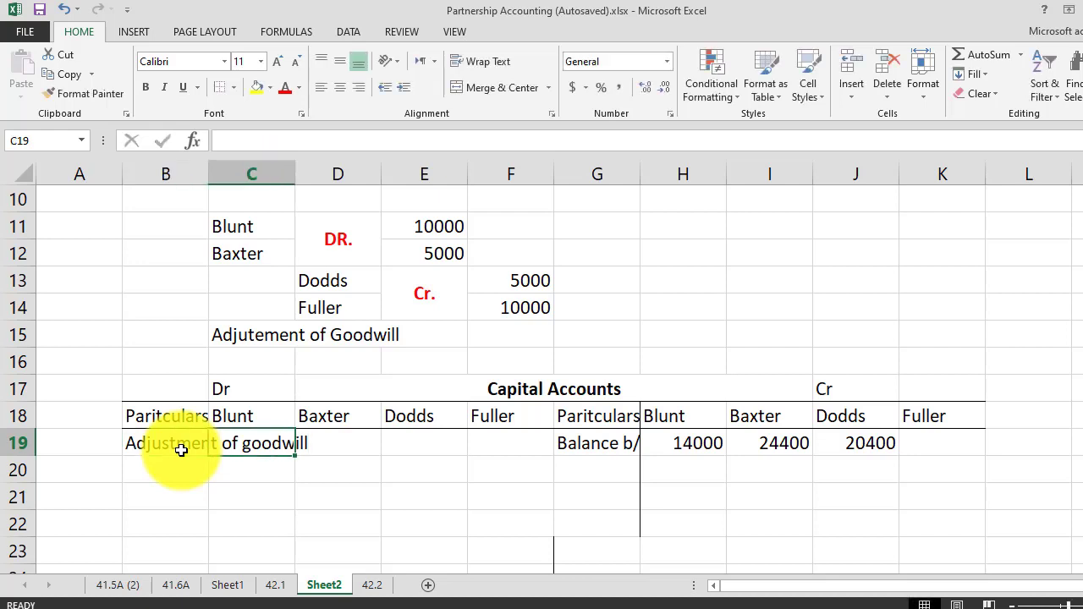
{"action": "type", "text": "10000"}
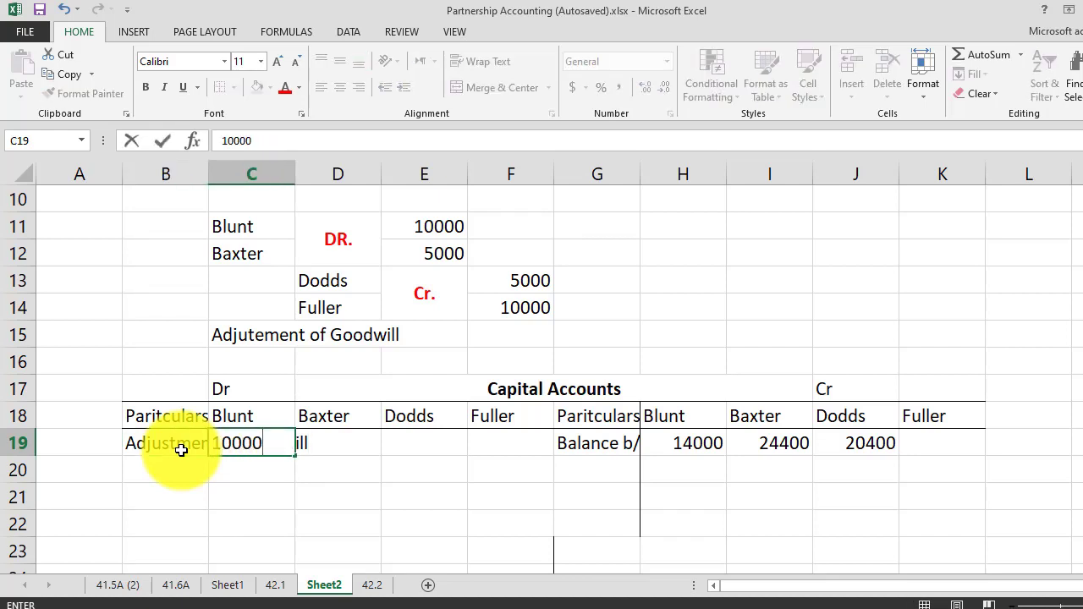
{"action": "key", "text": "Tab"}
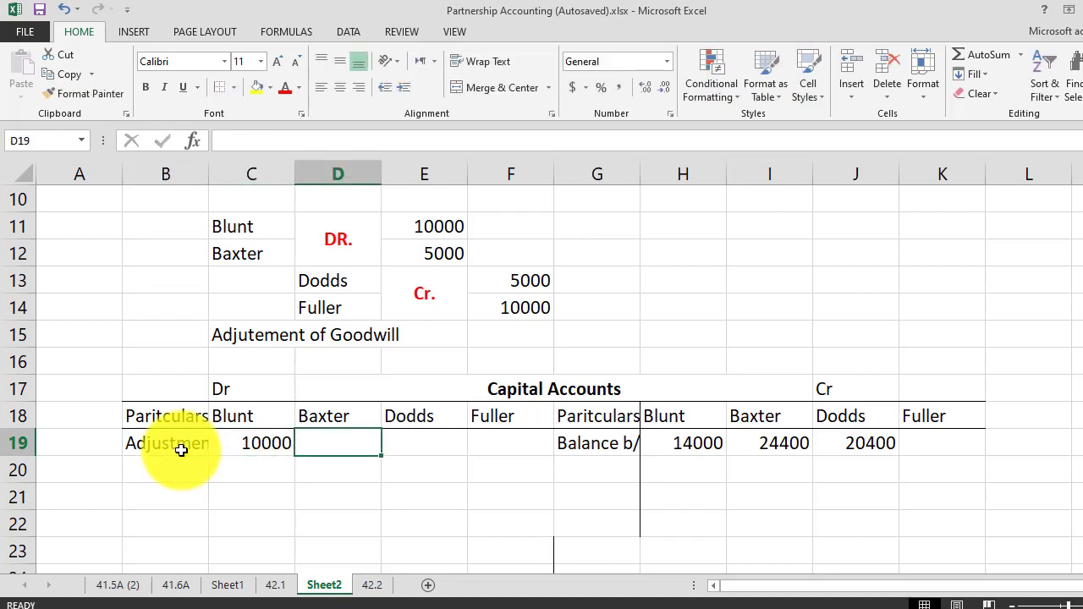
{"action": "type", "text": "5000"}
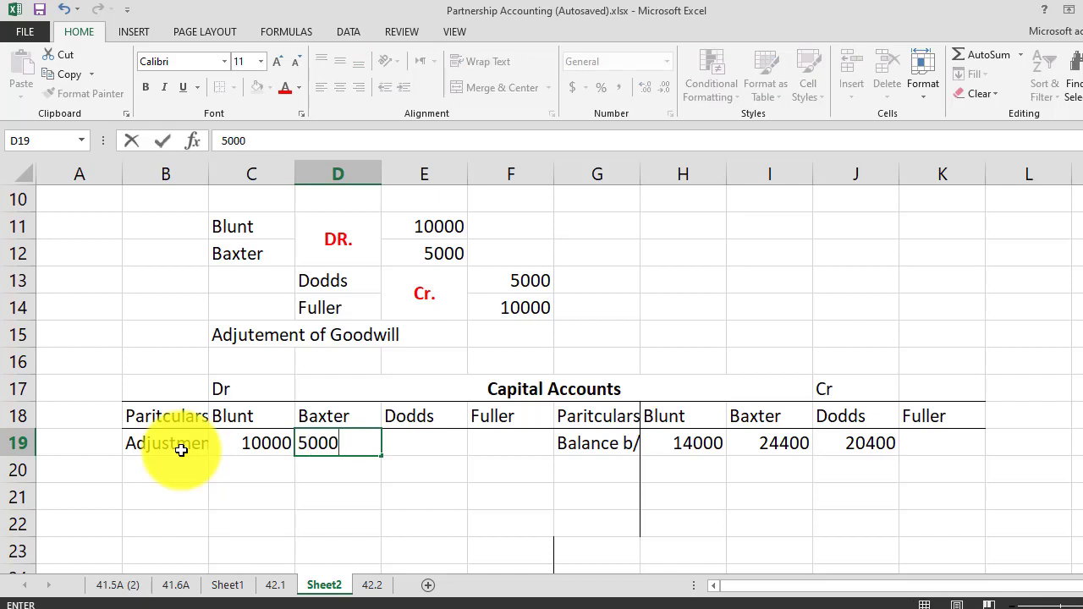
{"action": "key", "text": "Return"}
Record "Adjust. For goodwill" on the credit side in G20, with 5000 in J20 and 1000 in K20
{"action": "left_click", "coordinate": [623, 465]}
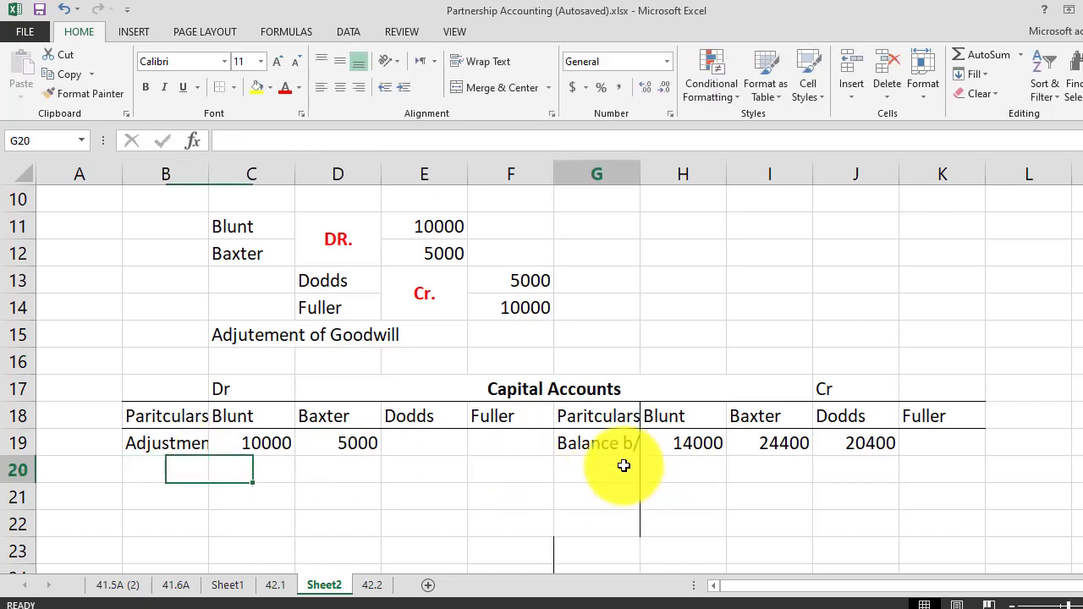
{"action": "type", "text": "Adju"}
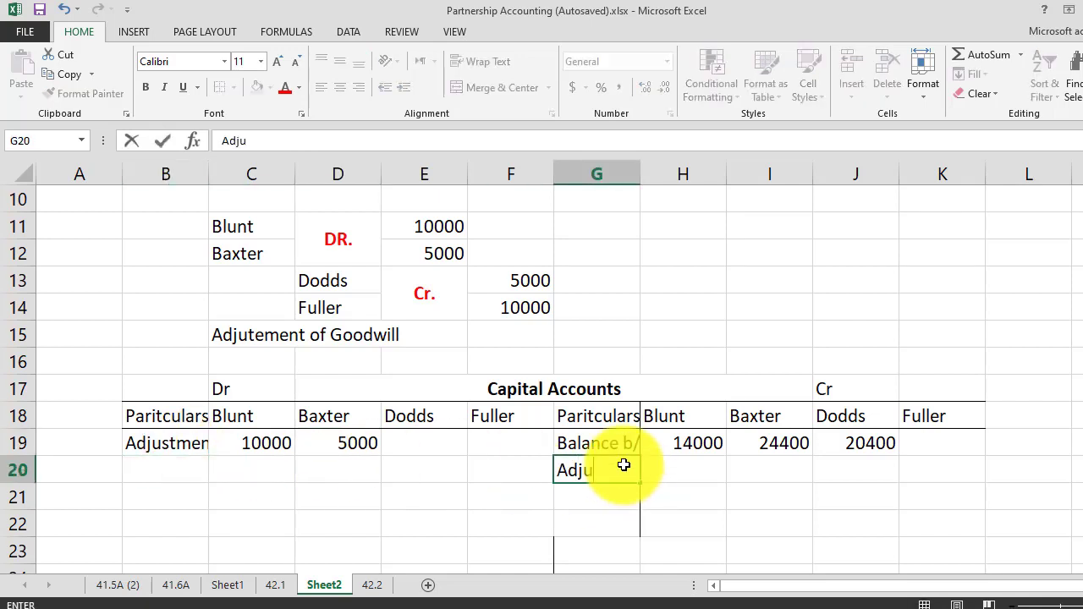
{"action": "type", "text": "st. for goodwill"}
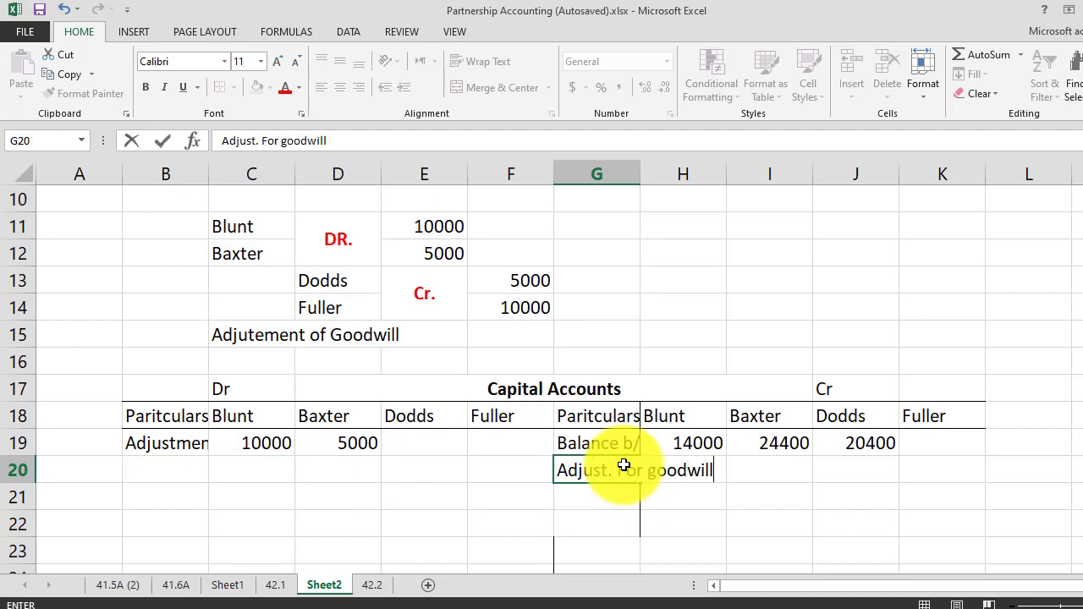
{"action": "key", "text": "Tab"}
{"action": "key", "text": "Tab"}
{"action": "key", "text": "Tab"}
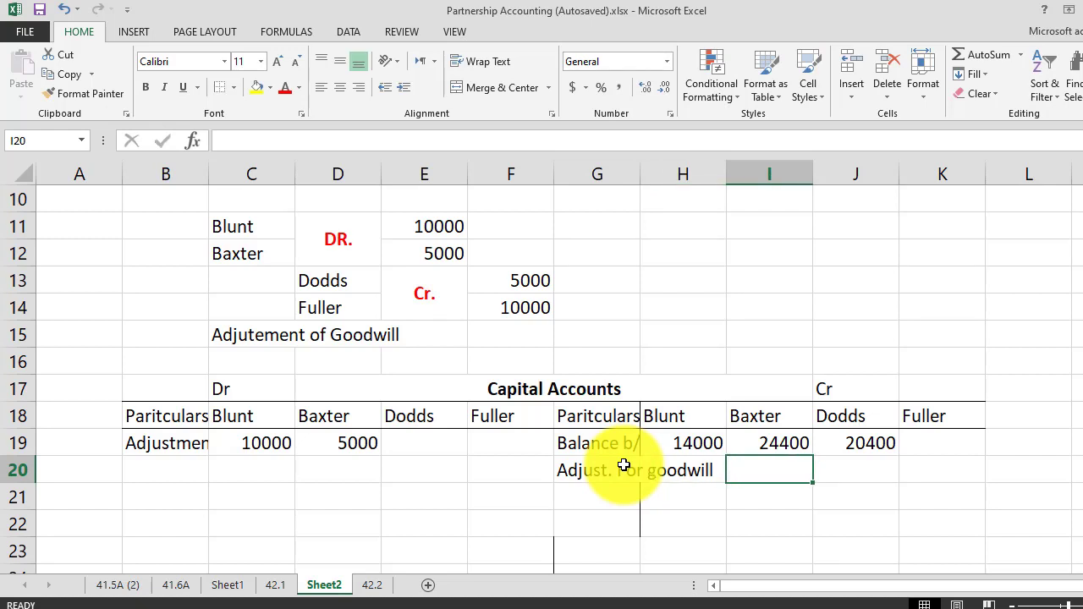
{"action": "type", "text": "5000"}
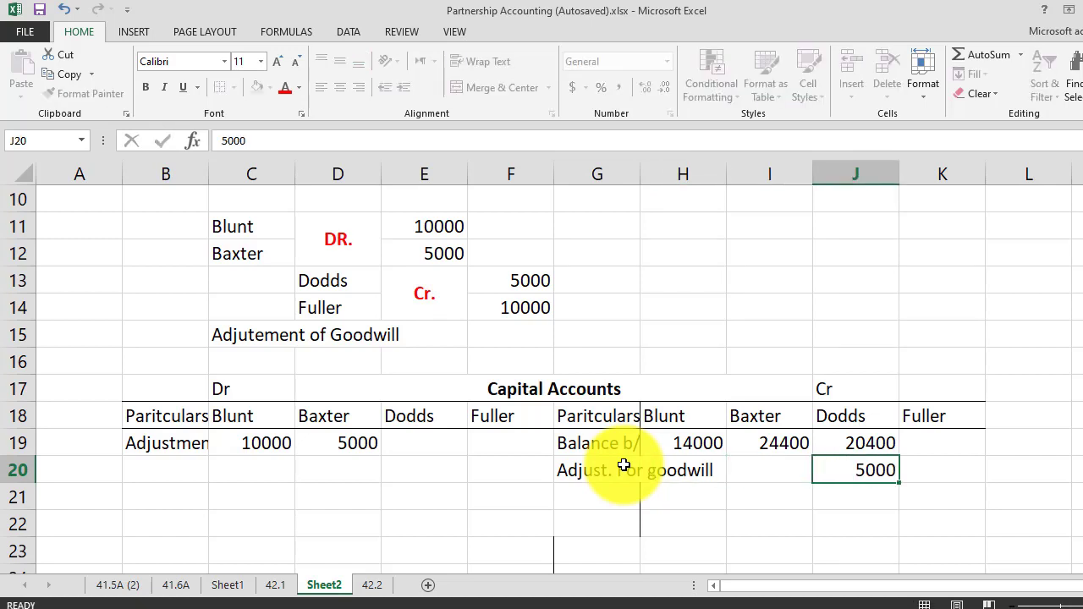
{"action": "key", "text": "Tab"}
{"action": "type", "text": "1000"}
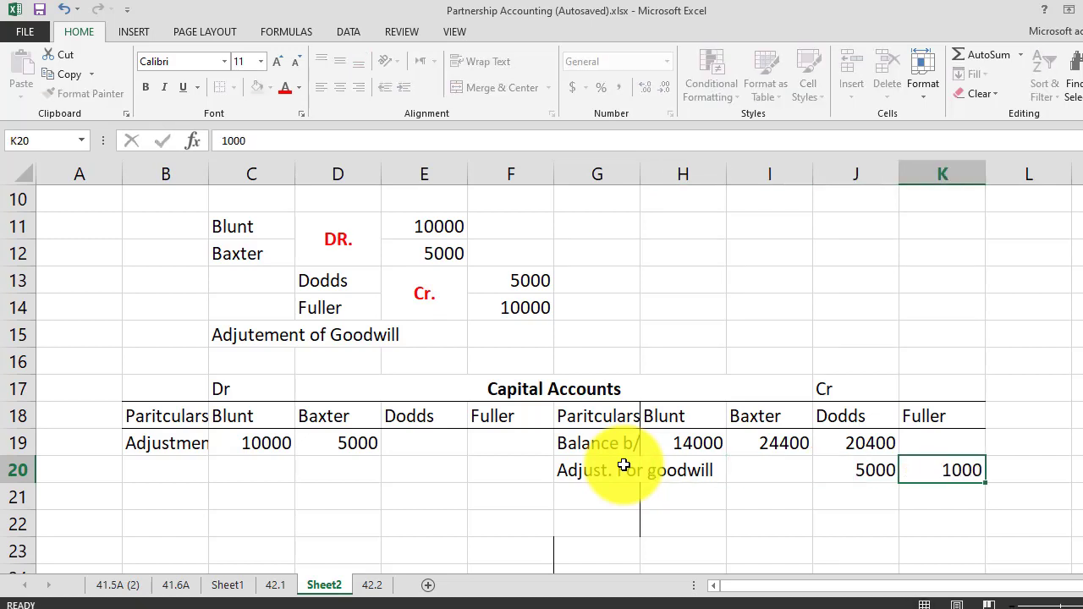
{"action": "key", "text": "Tab"}
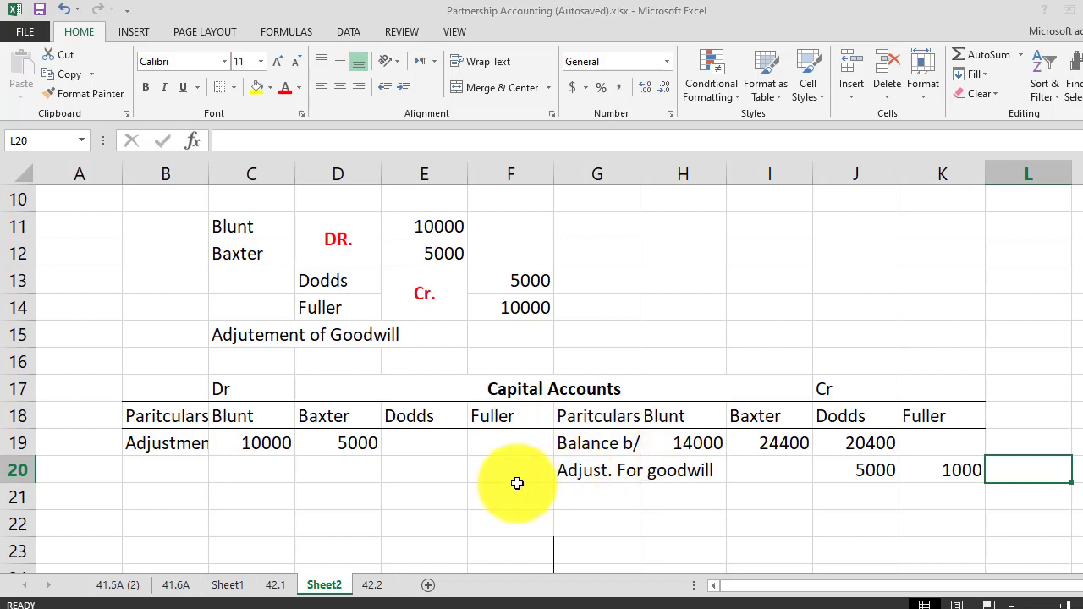
Check the new partner's cash contribution in the exercise PDF in Nitro Pro, and enter "cash" in I12 of the Excel sheet
{"action": "key", "text": "alt+Tab"}
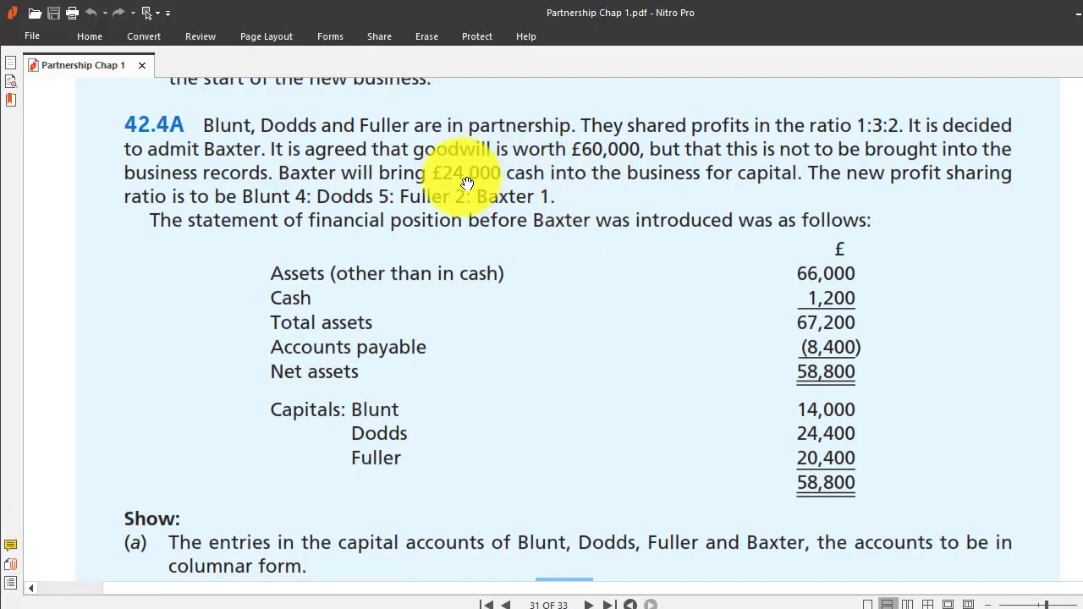
{"action": "key", "text": "alt+Tab"}
{"action": "left_click", "coordinate": [752, 259]}
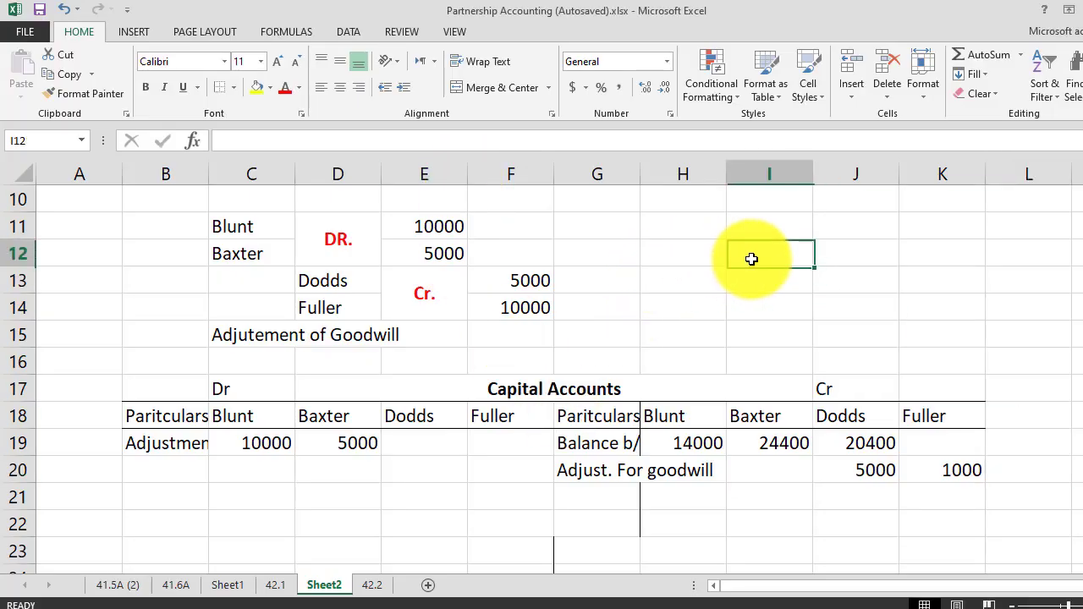
{"action": "type", "text": "cash"}
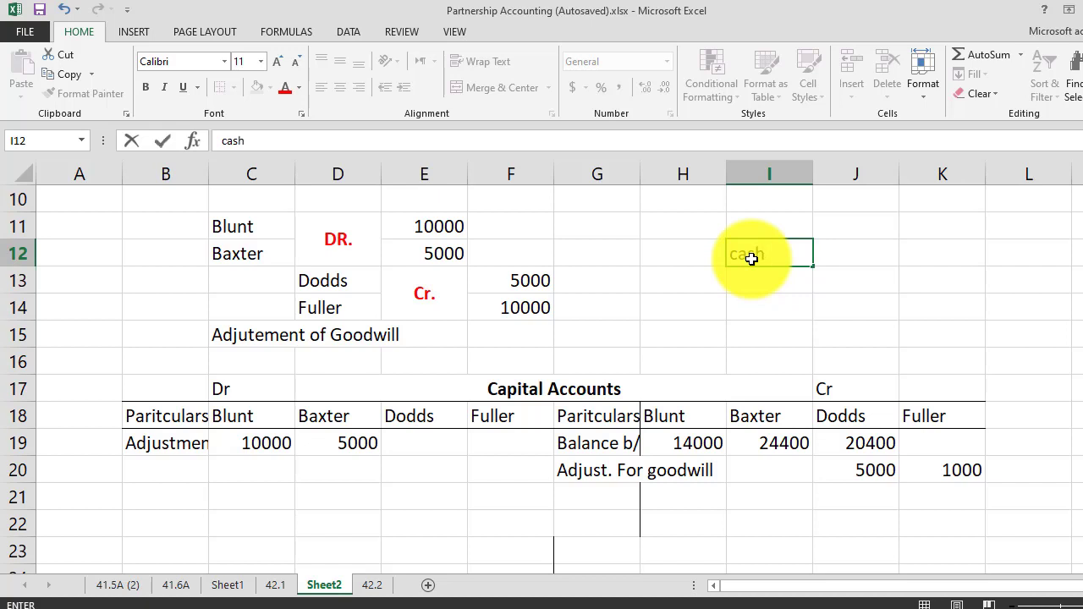
{"action": "key", "text": "Return"}
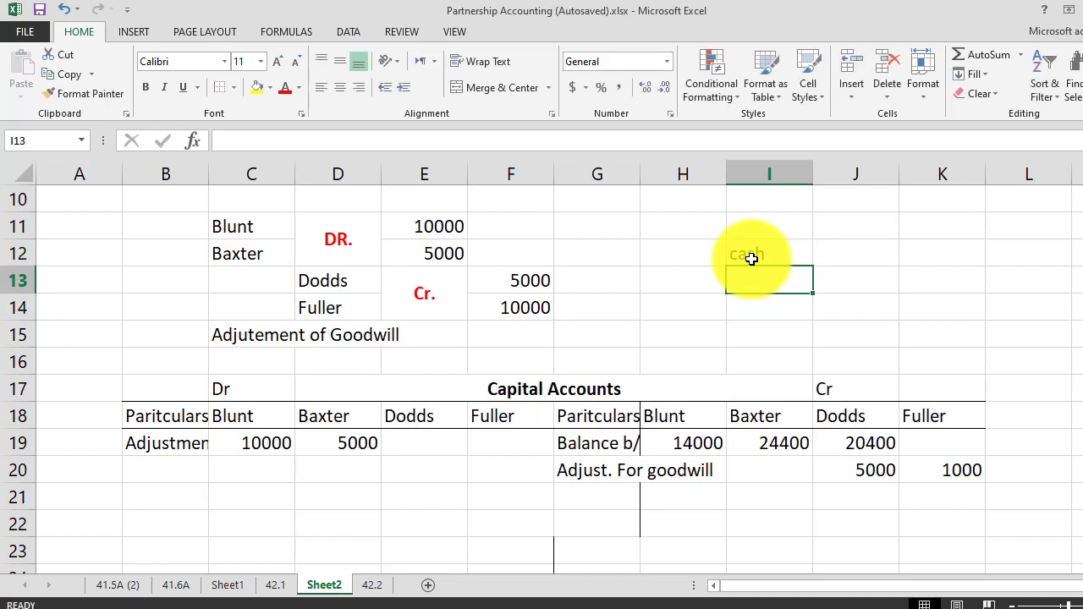
Enter the new partner's name as the credit account in J13 of the cash entry
{"action": "key", "text": "Right"}
{"action": "type", "text": "G"}
{"action": "key", "text": "BackSpace"}
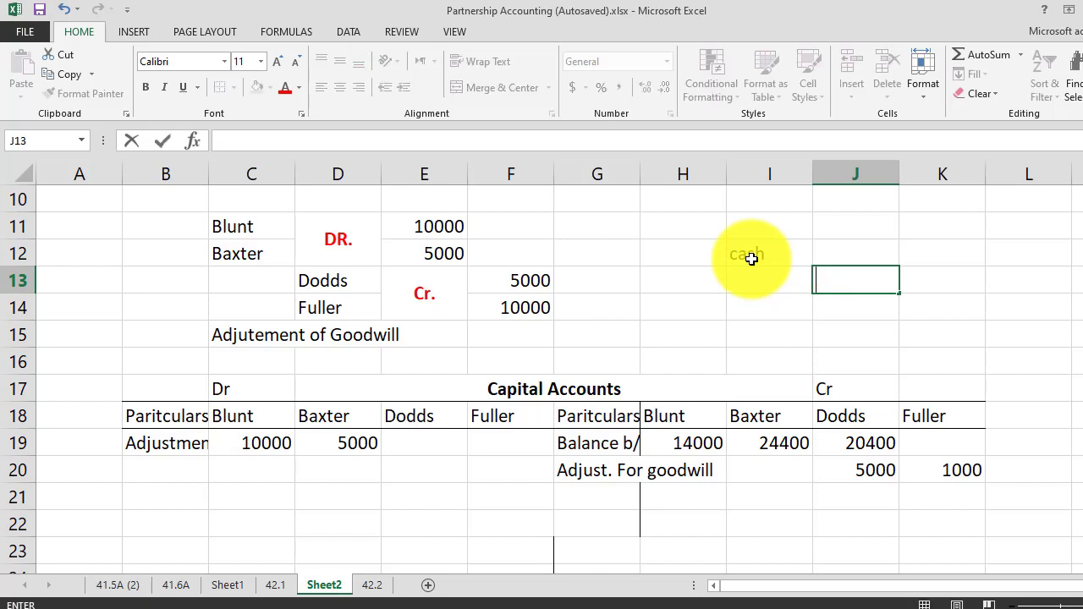
{"action": "type", "text": "ful;"}
{"action": "type", "text": "ler"}
{"action": "key", "text": "Return"}
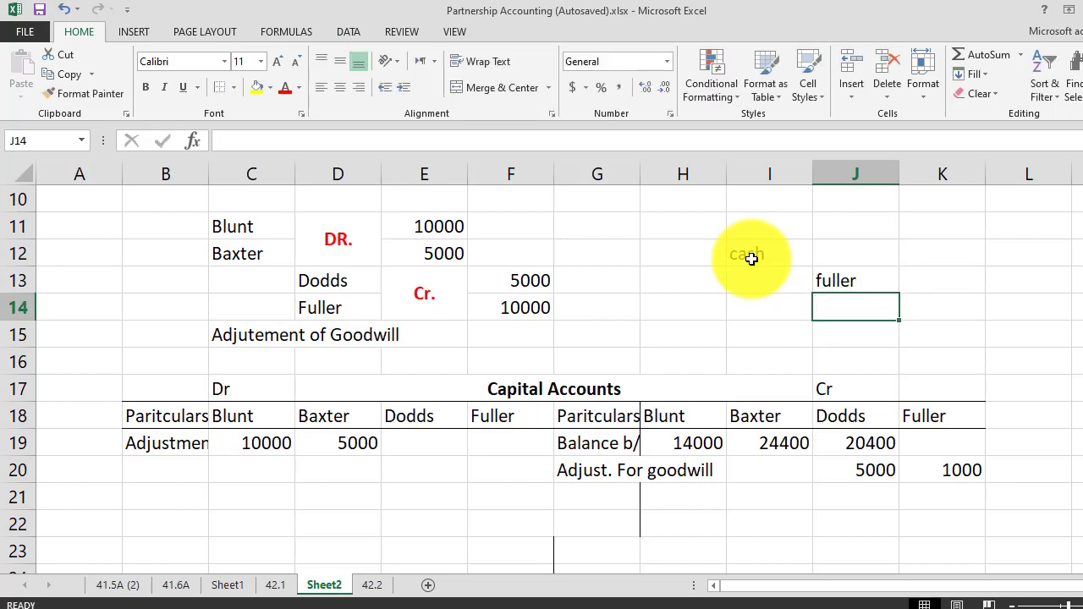
Enter 24000 in J12 and 24000 in K13 for the cash entry, rechecking the amount in the exercise PDF
{"action": "left_click", "coordinate": [854, 251]}
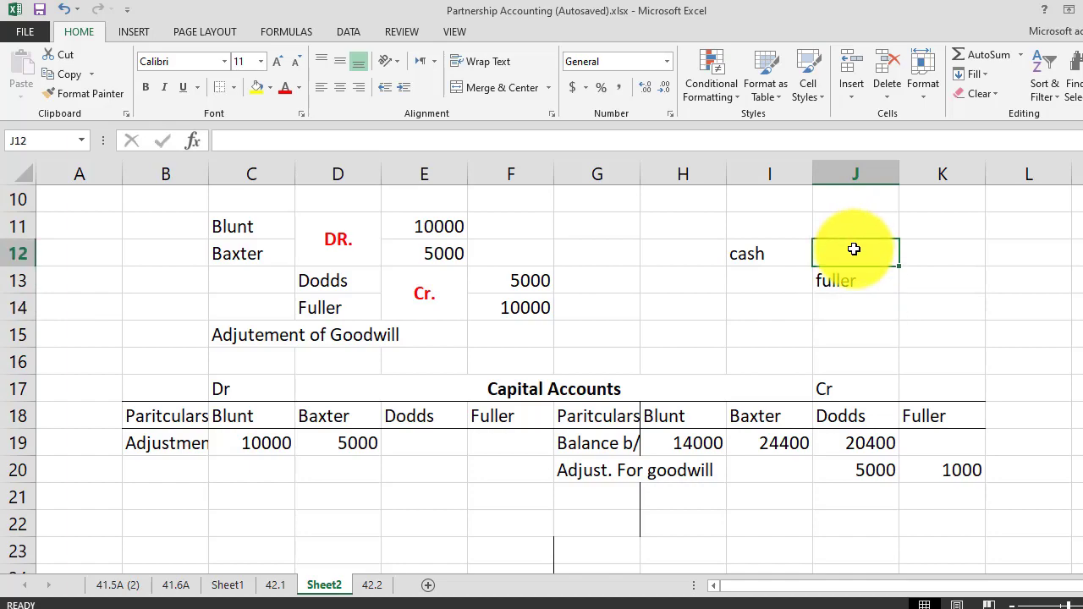
{"action": "key", "text": "alt+Tab"}
{"action": "key", "text": "alt+Tab"}
{"action": "type", "text": "24000"}
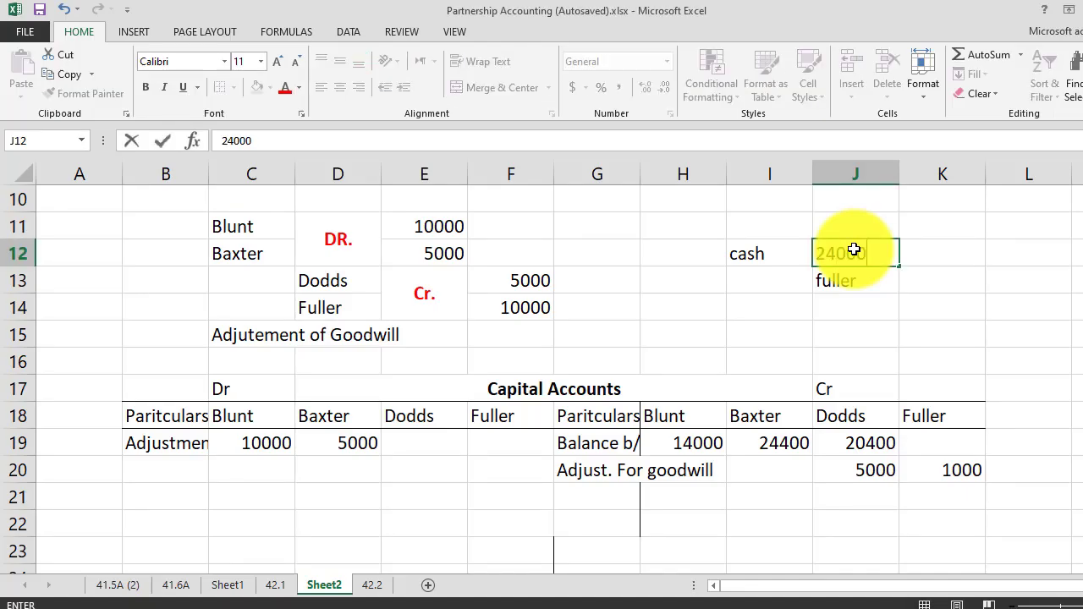
{"action": "key", "text": "Return"}
{"action": "key", "text": "Right"}
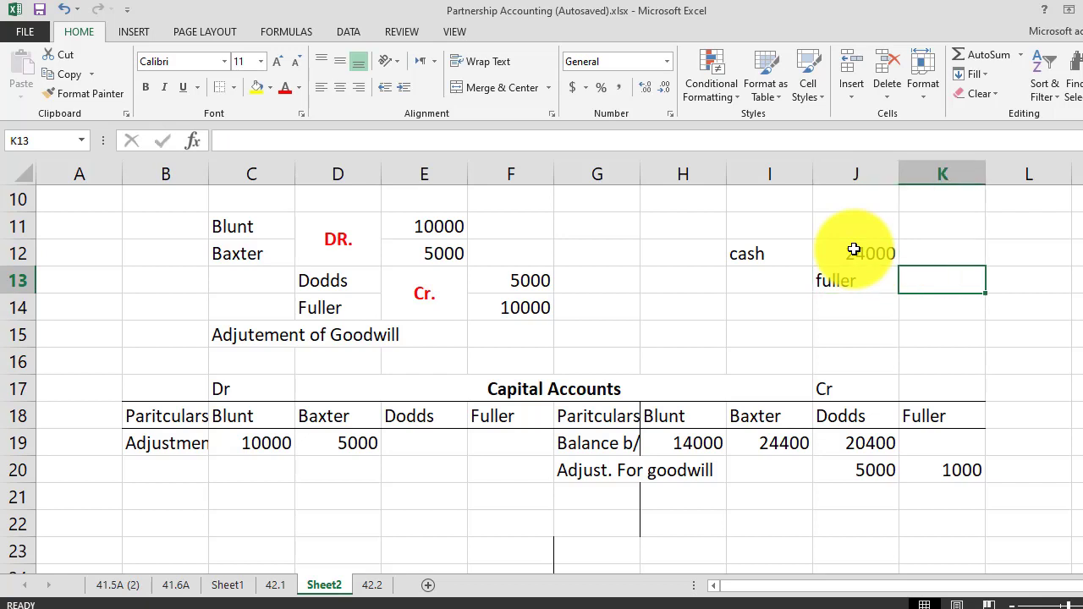
{"action": "type", "text": "24000"}
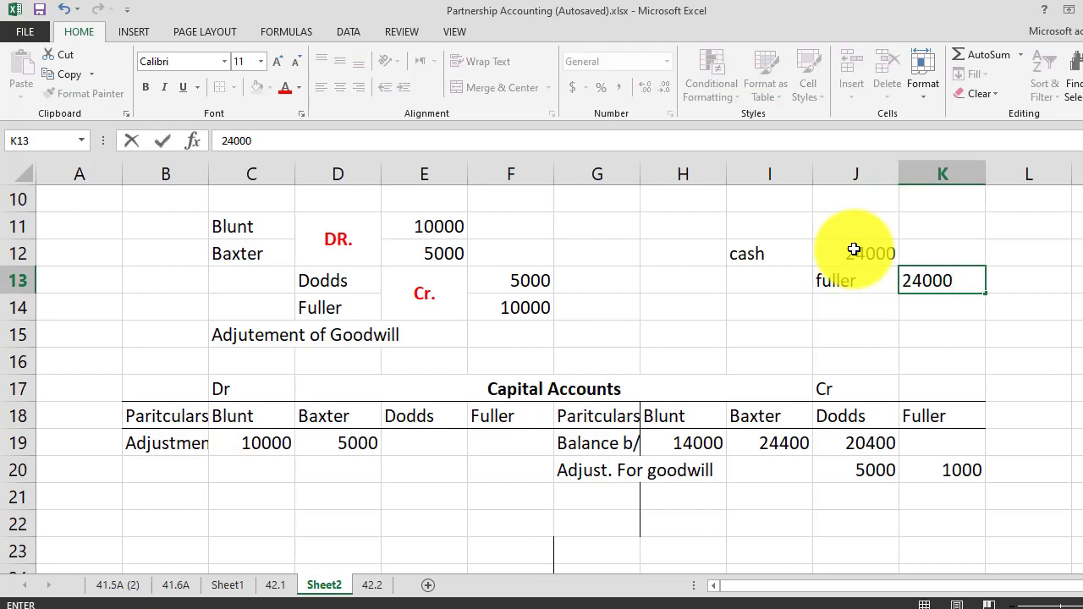
{"action": "left_click", "coordinate": [830, 413]}
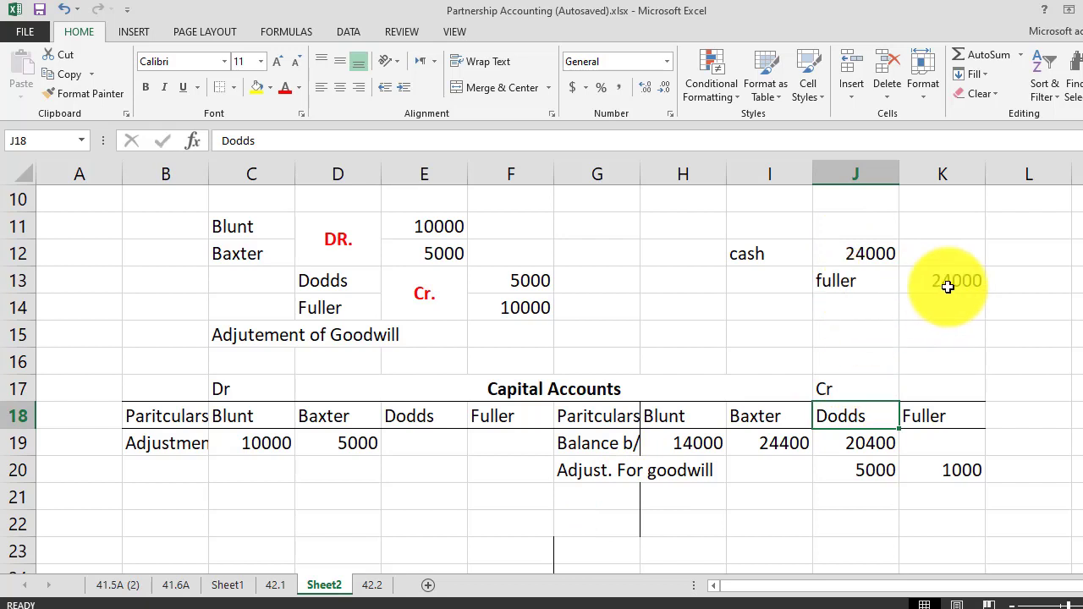
Record "Cash" on the credit side of the capital accounts in G21, with 24000 in K21
{"action": "left_click", "coordinate": [603, 495]}
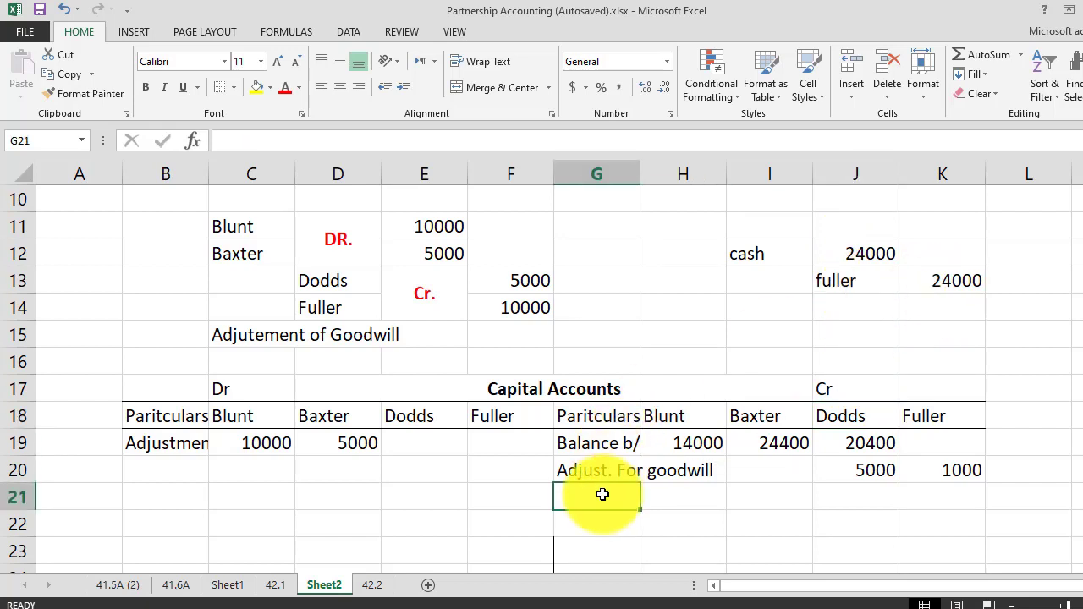
{"action": "type", "text": "CAsh"}
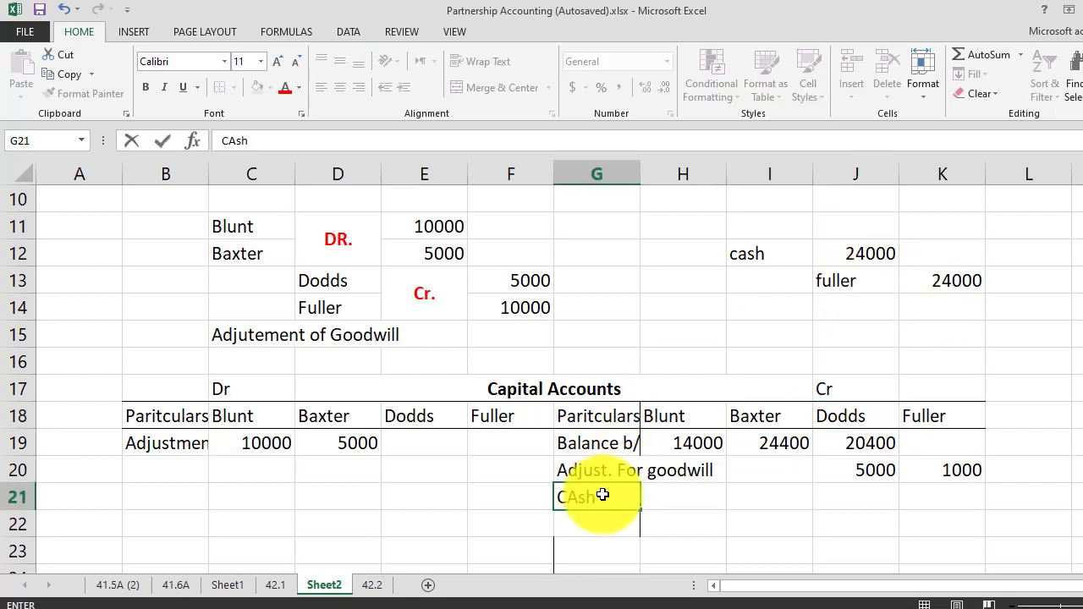
{"action": "key", "text": "Tab"}
{"action": "key", "text": "Tab"}
{"action": "key", "text": "Tab"}
{"action": "key", "text": "Tab"}
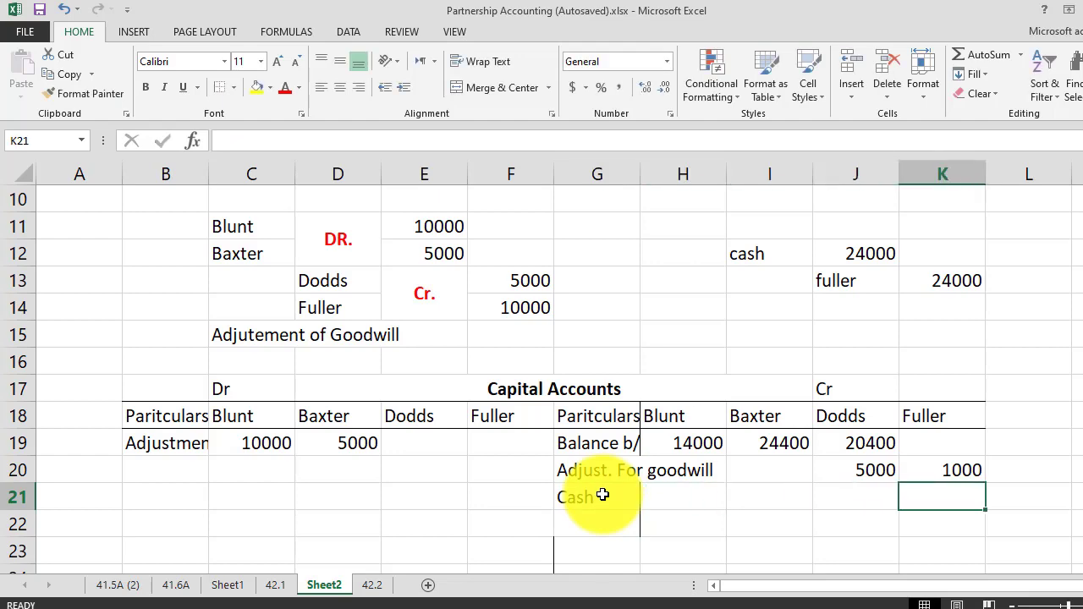
{"action": "type", "text": "24000"}
{"action": "key", "text": "Return"}
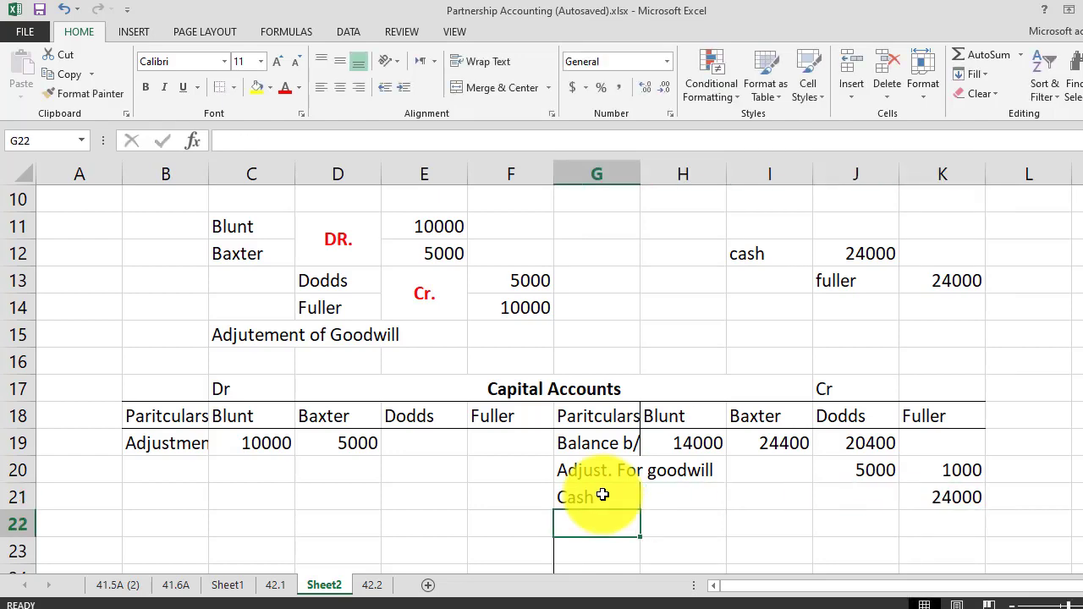
Enter the credit-side totals in row 23: 14000 in H23, 24400 in I23, 25400 in J23 and 25000 in K23
{"action": "scroll", "coordinate": [603, 494], "scroll_direction": "down", "scroll_amount": 2}
{"action": "left_click", "coordinate": [605, 443]}
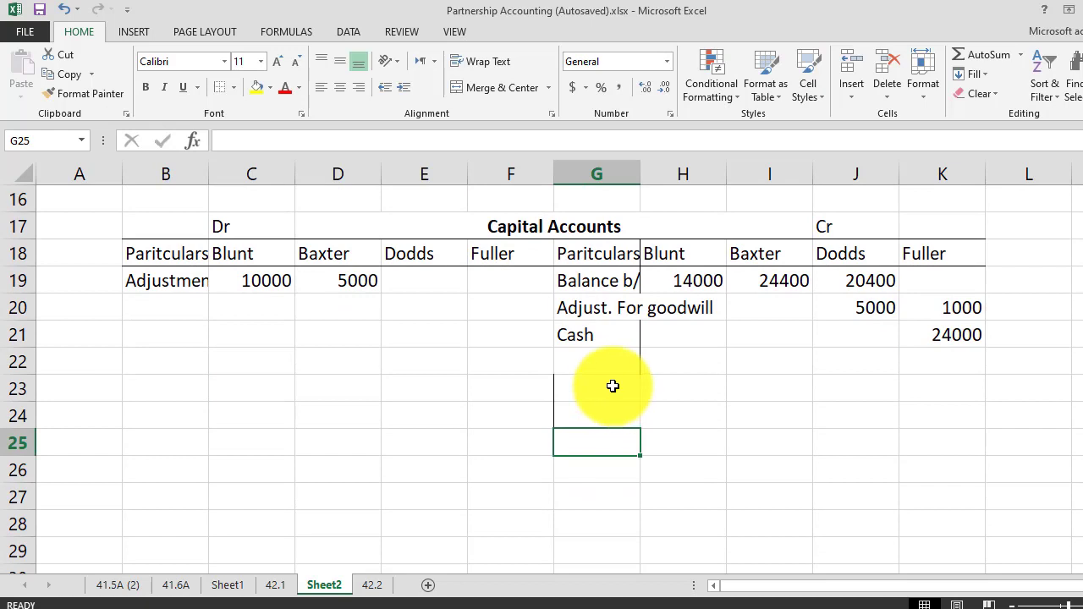
{"action": "left_click", "coordinate": [698, 392]}
{"action": "left_click_drag", "start_coordinate": [697, 393], "coordinate": [946, 392]}
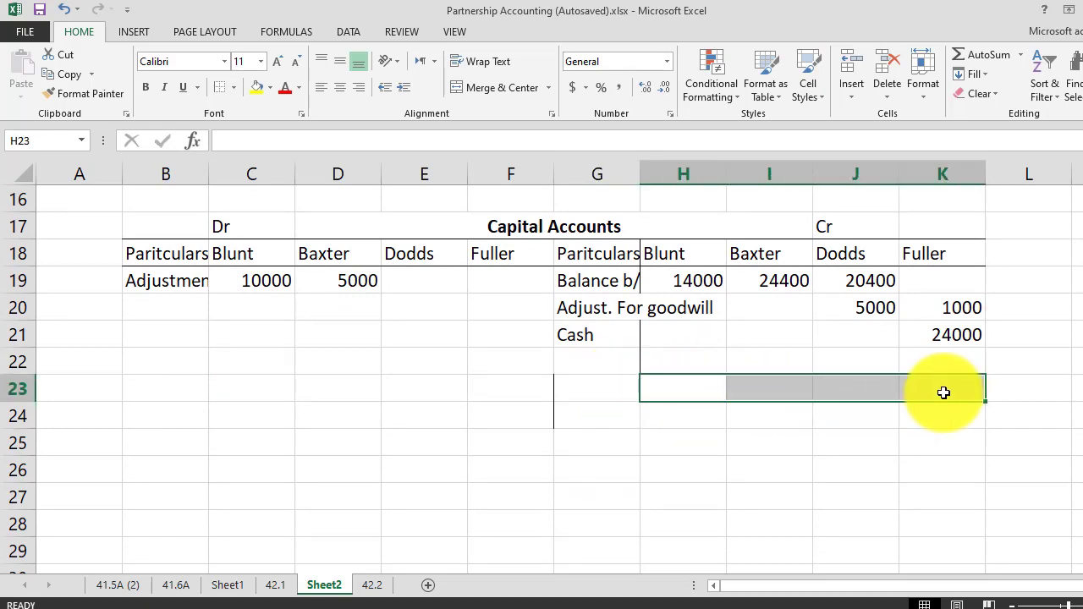
{"action": "left_click", "coordinate": [689, 384]}
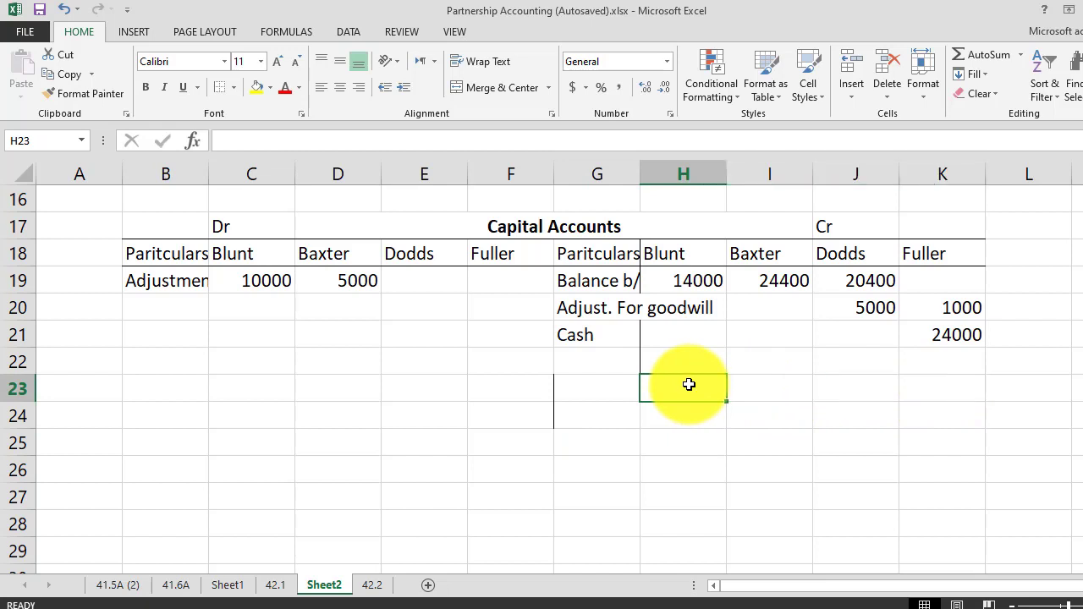
{"action": "type", "text": "14000"}
{"action": "key", "text": "Return"}
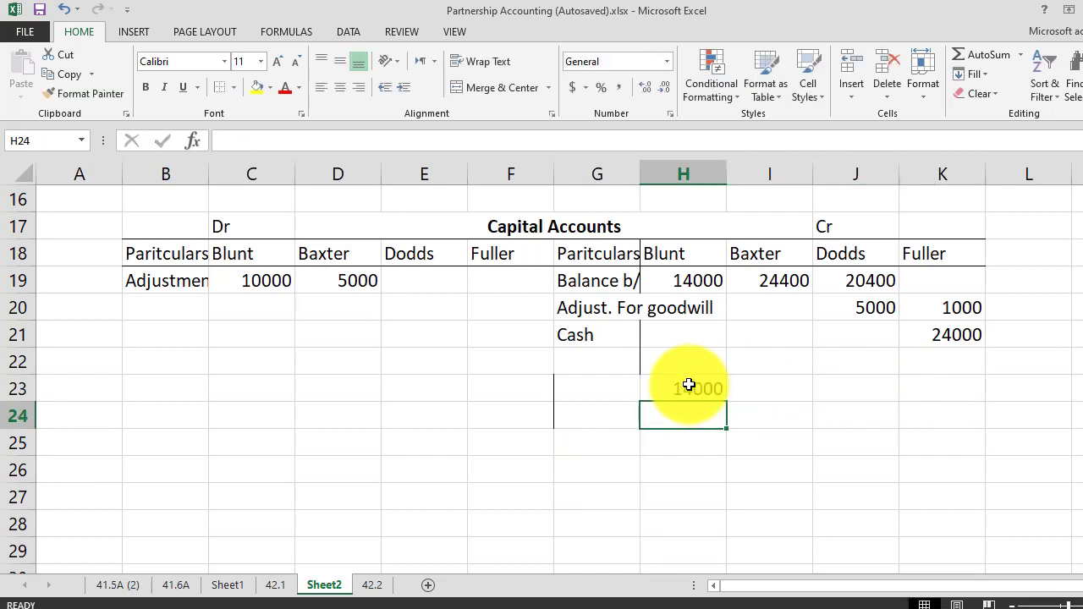
{"action": "left_click", "coordinate": [689, 385]}
{"action": "key", "text": "Right"}
{"action": "type", "text": "2"}
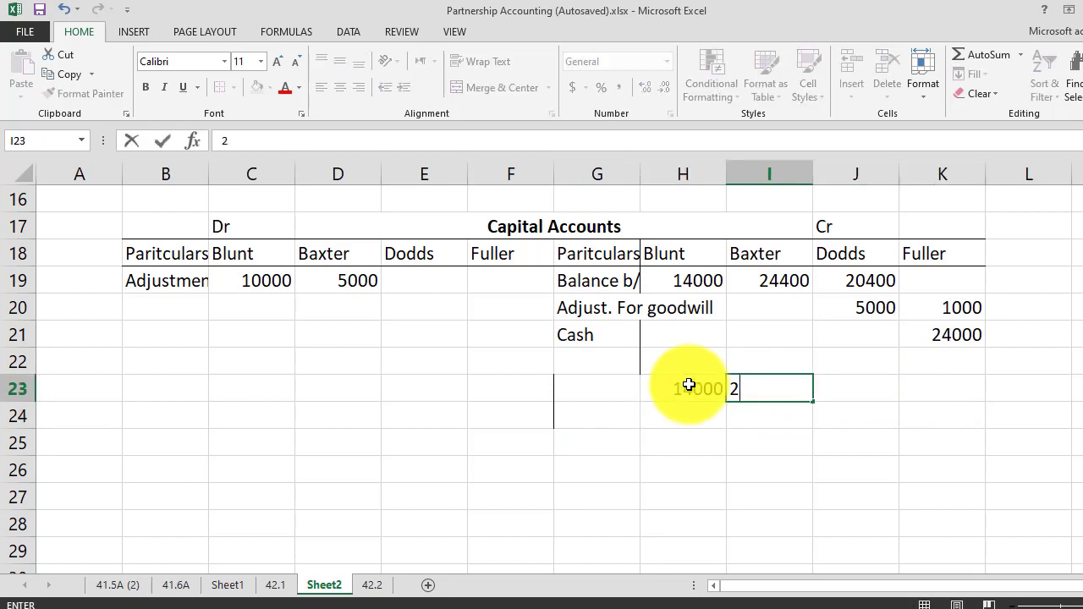
{"action": "type", "text": "4400"}
{"action": "key", "text": "Right"}
{"action": "type", "text": "25400"}
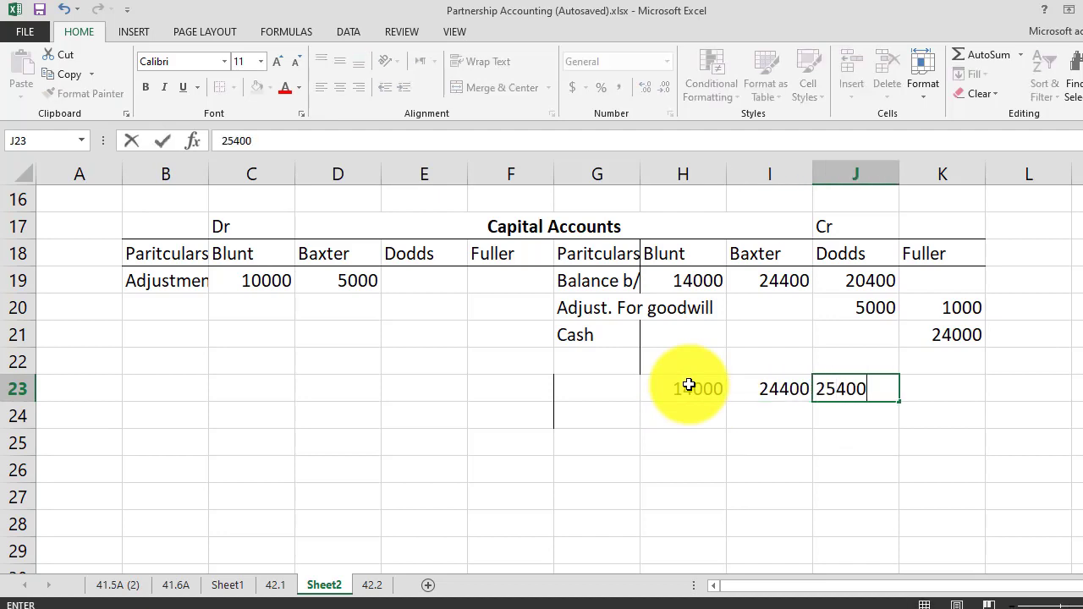
{"action": "key", "text": "Right"}
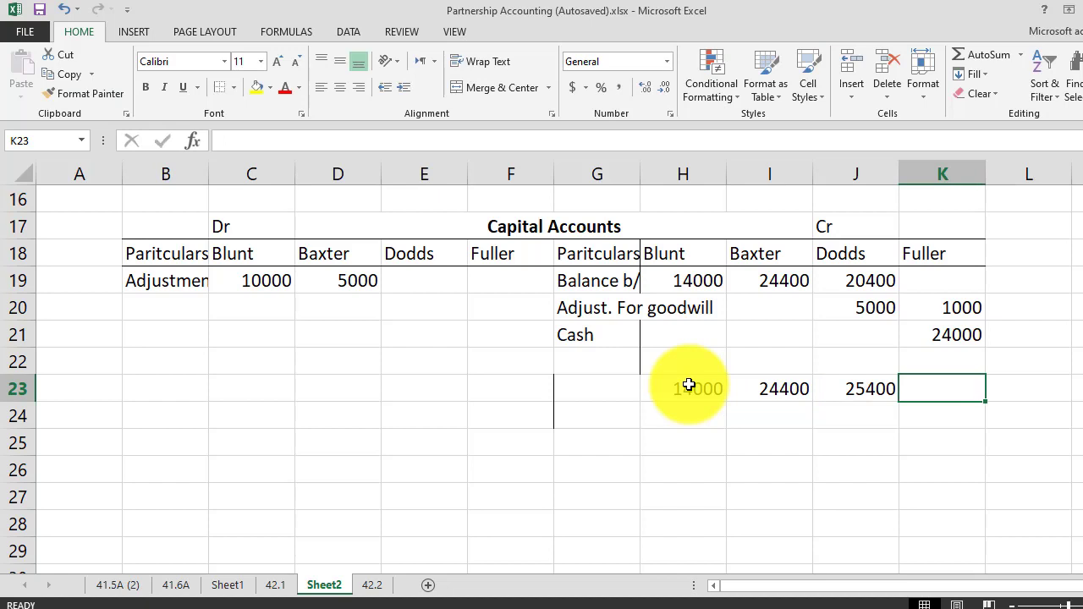
{"action": "type", "text": "25000"}
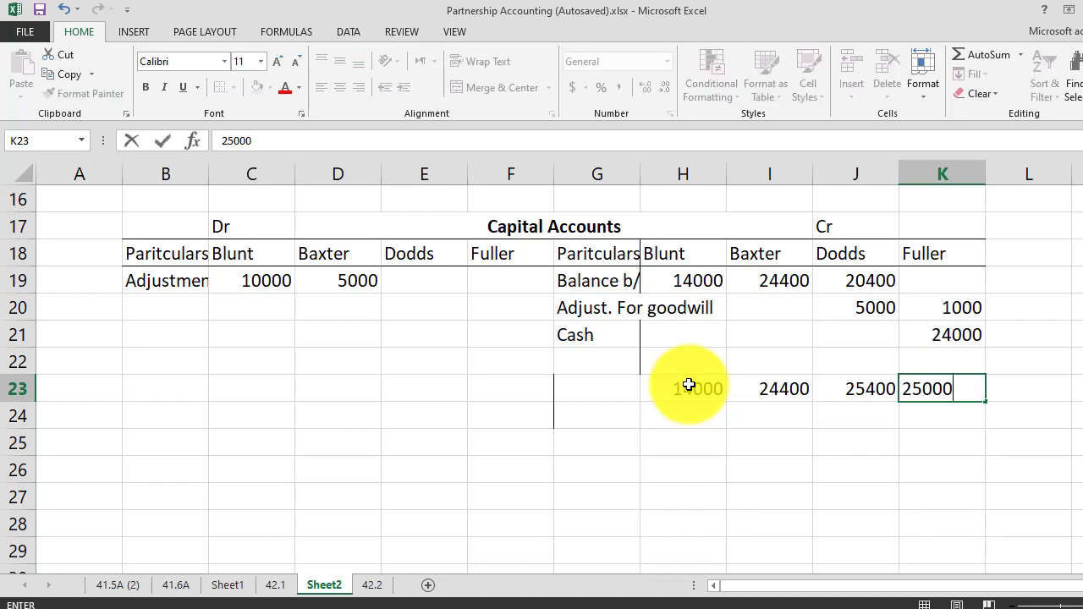
Label the closing balance row "Balance c/d" in B21 on the debit side
{"action": "key", "text": "Left"}
{"action": "key", "text": "Left"}
{"action": "key", "text": "Left"}
{"action": "key", "text": "Left"}
{"action": "key", "text": "Left"}
{"action": "key", "text": "Left"}
{"action": "key", "text": "Left"}
{"action": "key", "text": "Left"}
{"action": "key", "text": "Left"}
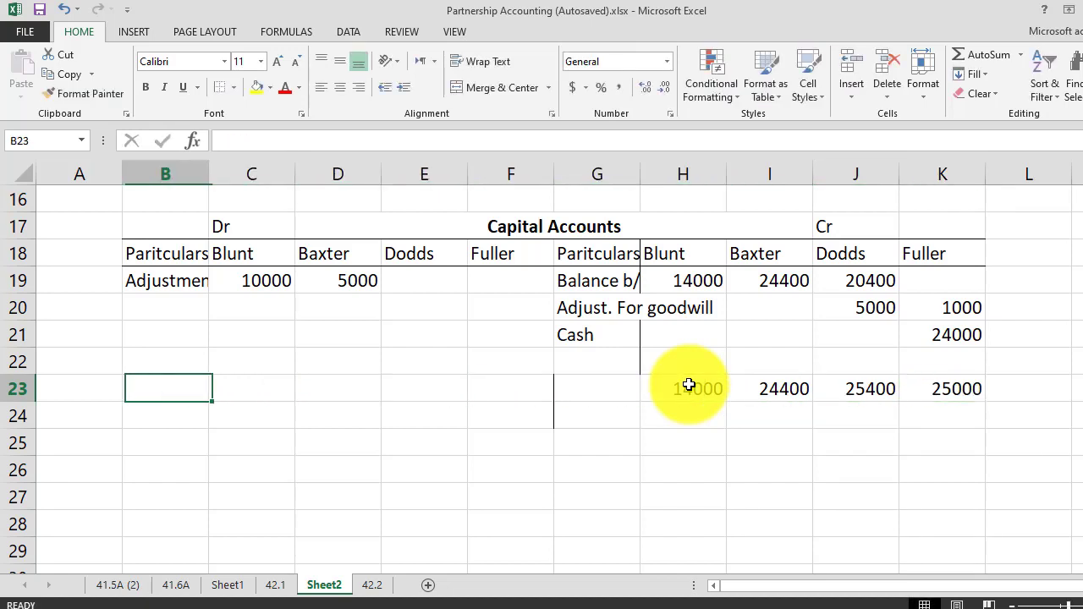
{"action": "key", "text": "Up"}
{"action": "key", "text": "Up"}
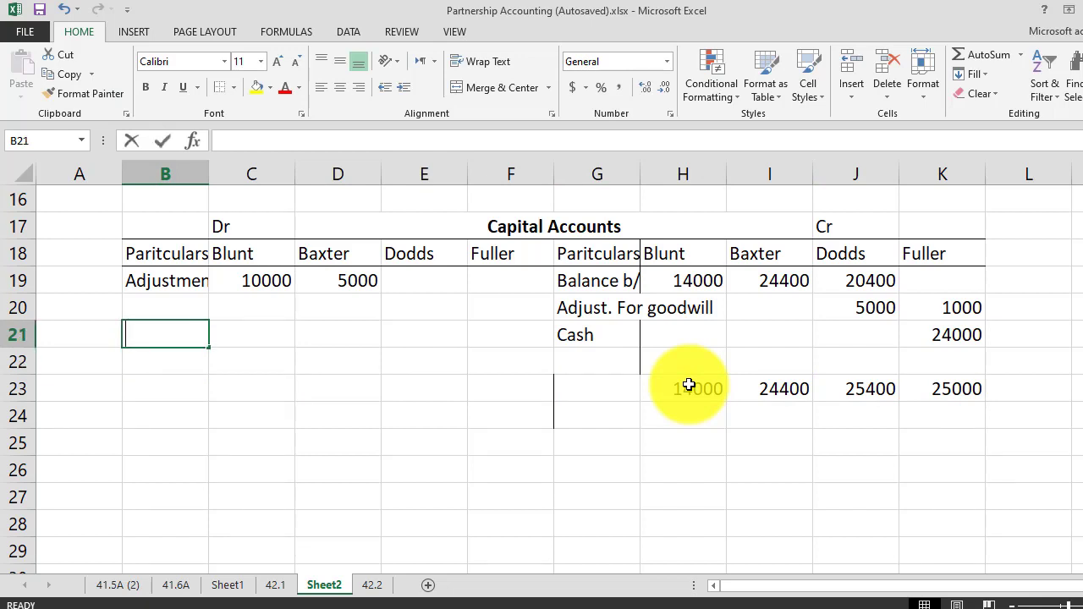
{"action": "type", "text": "Balance c"}
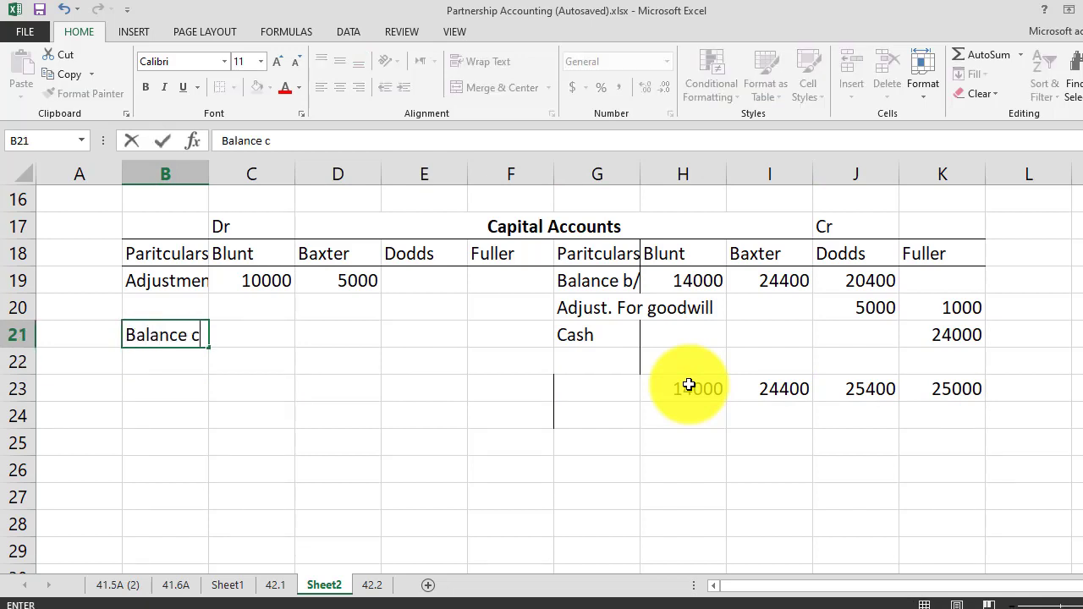
{"action": "type", "text": "/d"}
{"action": "key", "text": "Tab"}
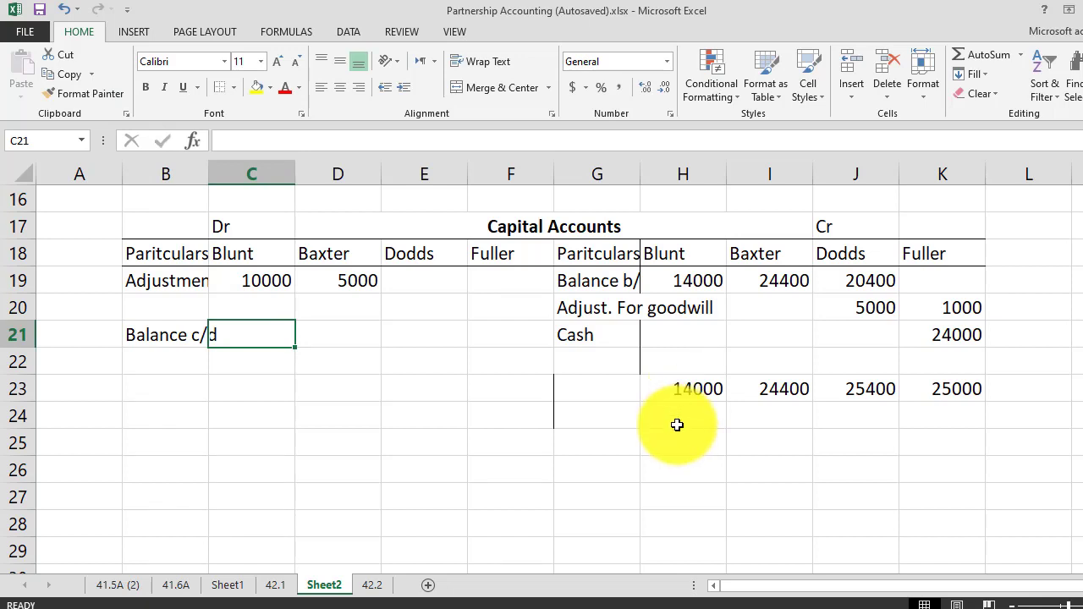
Enter the closing balances 4000 in C21, 19400 in D21, 25400 in E21 and 25000 in F21
{"action": "type", "text": "4000"}
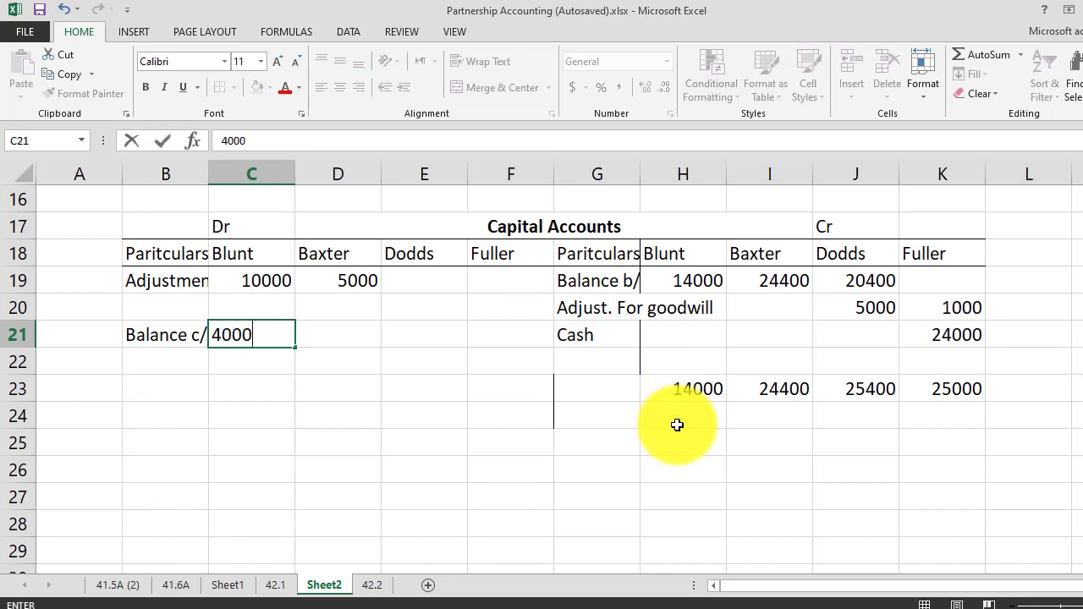
{"action": "key", "text": "Tab"}
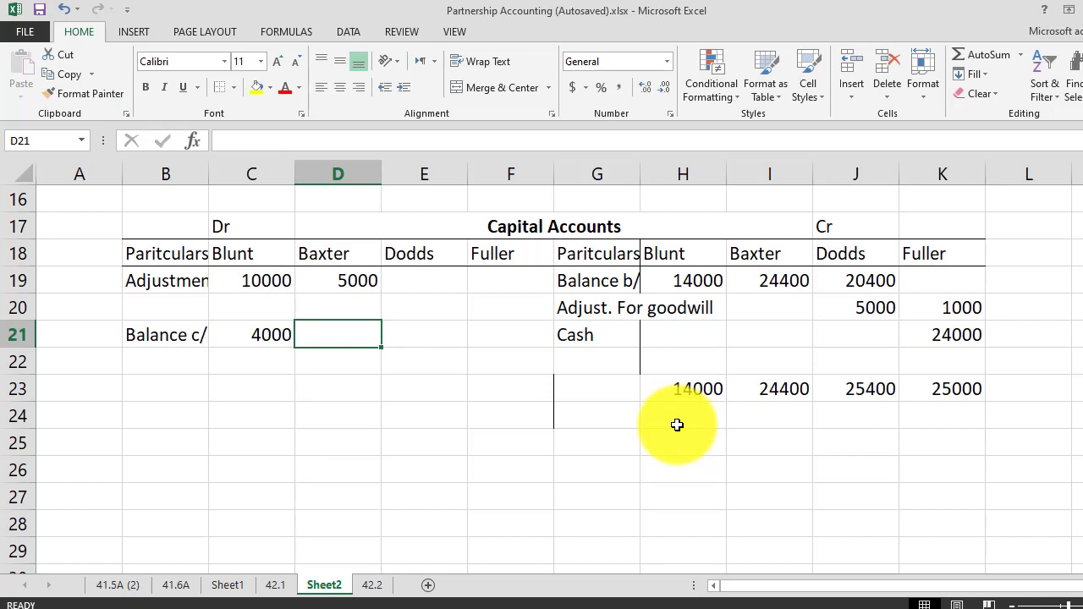
{"action": "type", "text": "19"}
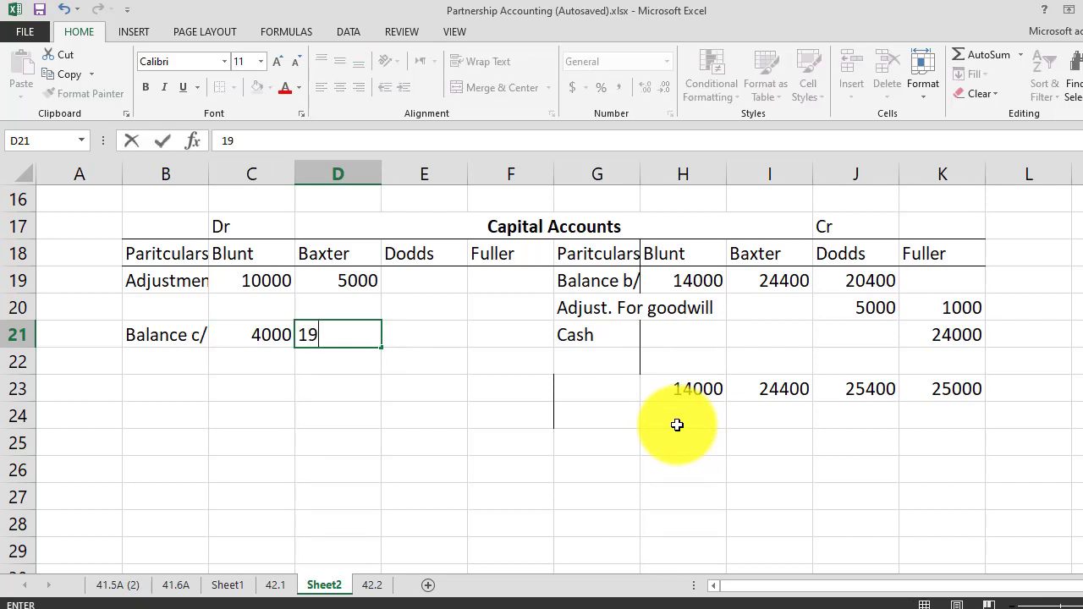
{"action": "type", "text": "400"}
{"action": "key", "text": "Tab"}
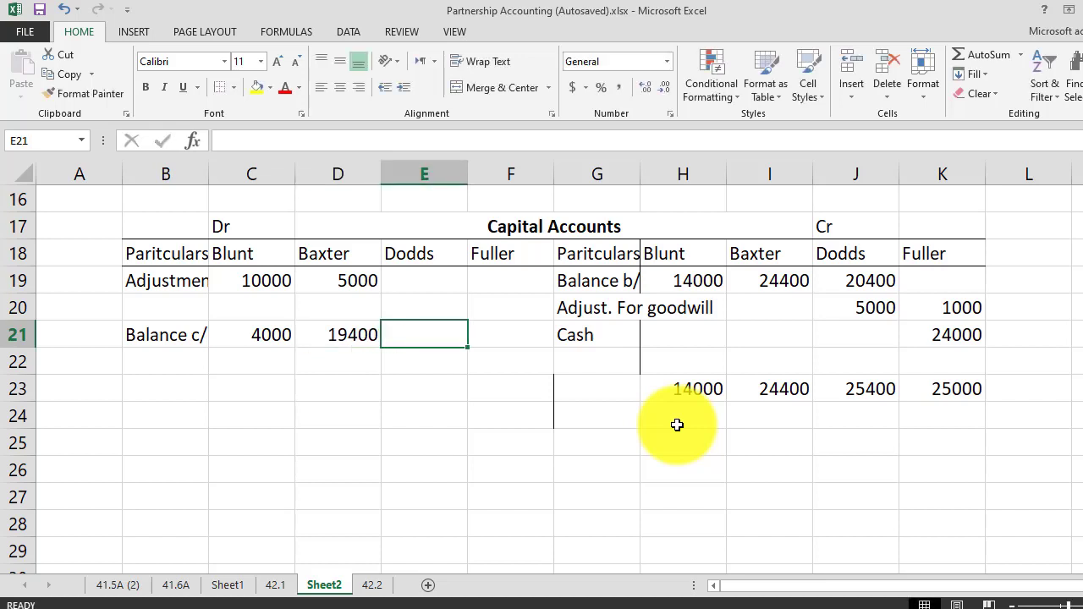
{"action": "type", "text": "25400"}
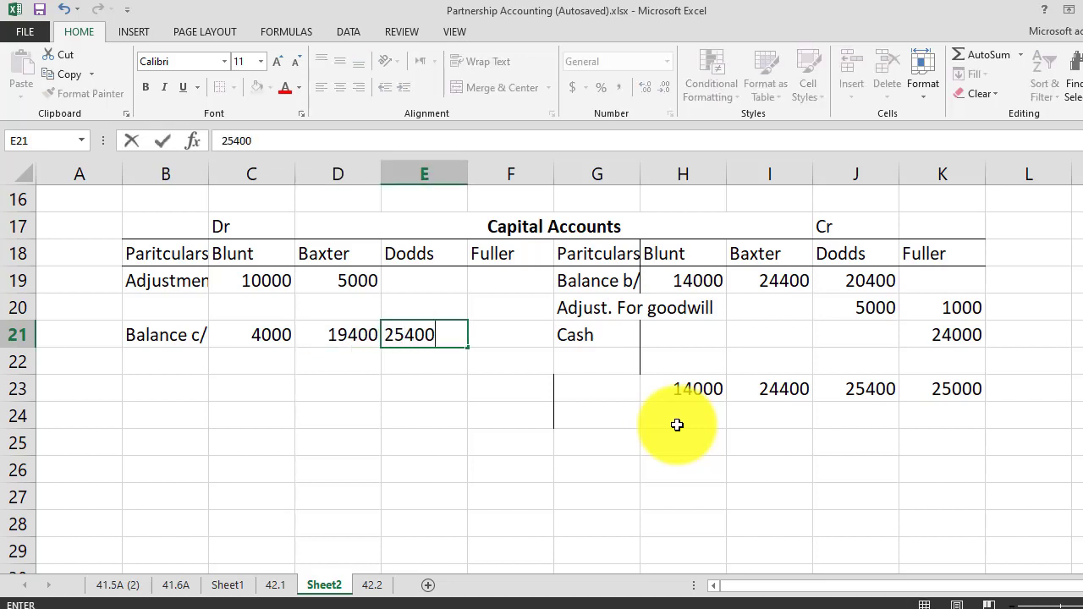
{"action": "key", "text": "Tab"}
{"action": "type", "text": "25000"}
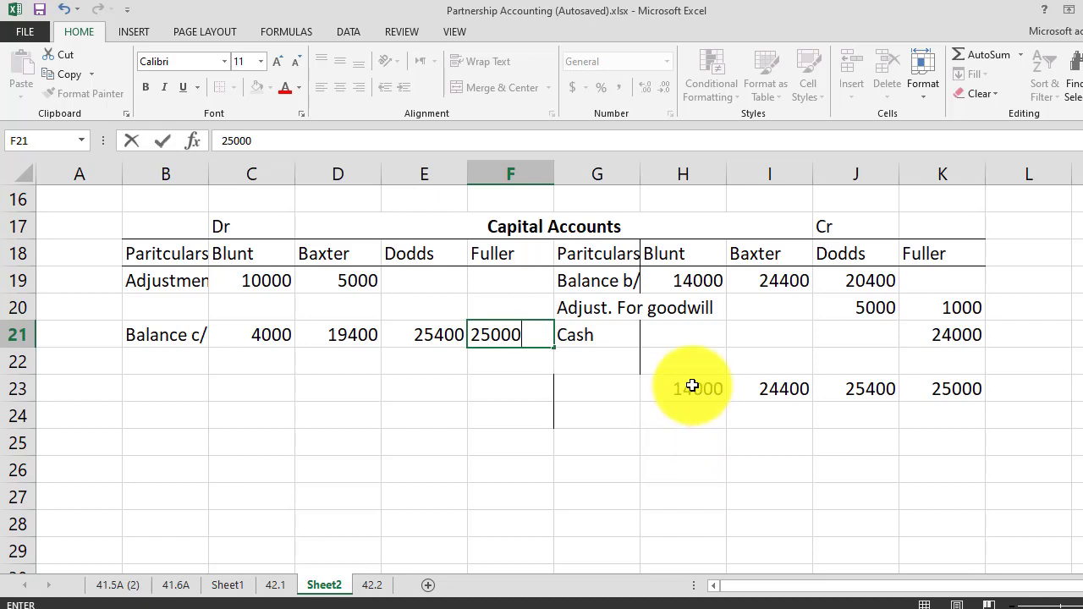
Copy the totals from H23:K23 to C23:F23, and give the totals row C23:K23 a top and double bottom border
{"action": "left_click_drag", "start_coordinate": [702, 381], "coordinate": [953, 389]}
{"action": "key", "text": "ctrl+c"}
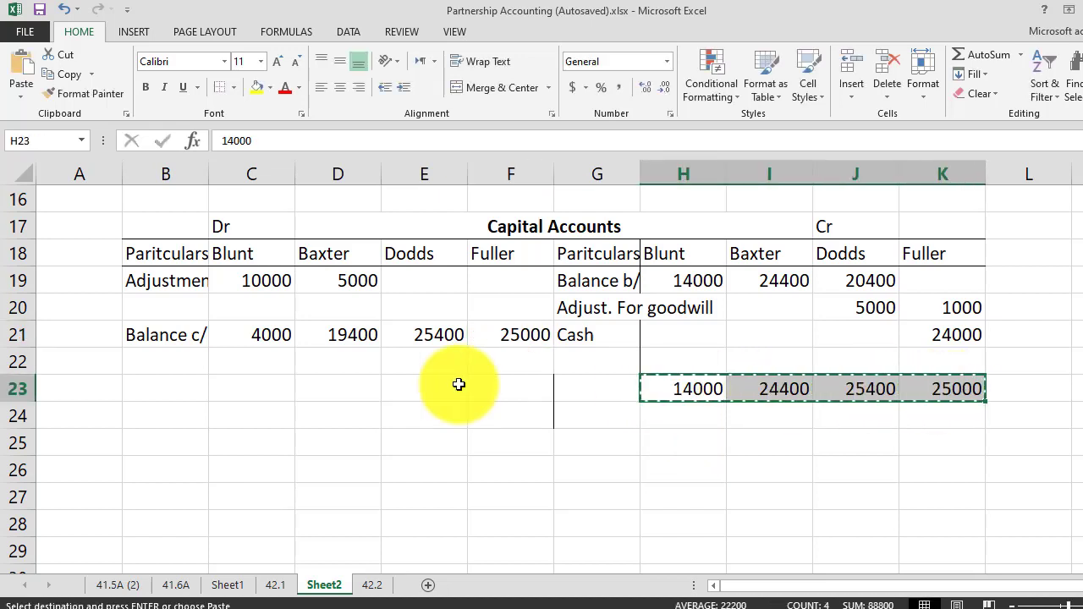
{"action": "left_click", "coordinate": [267, 385]}
{"action": "key", "text": "ctrl+v"}
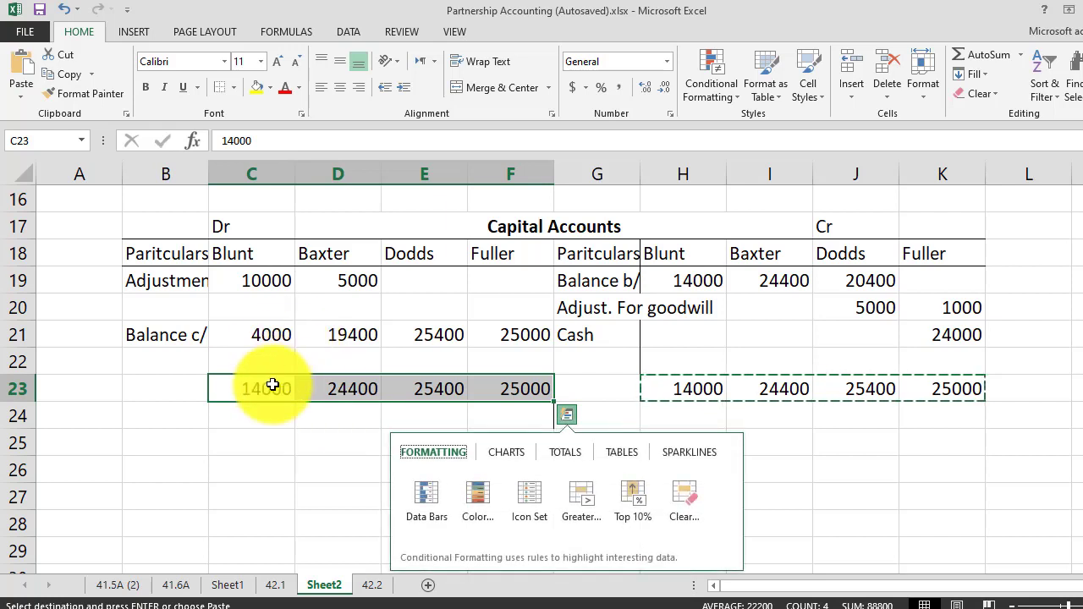
{"action": "left_click", "coordinate": [303, 453]}
{"action": "left_click_drag", "start_coordinate": [263, 395], "coordinate": [943, 391]}
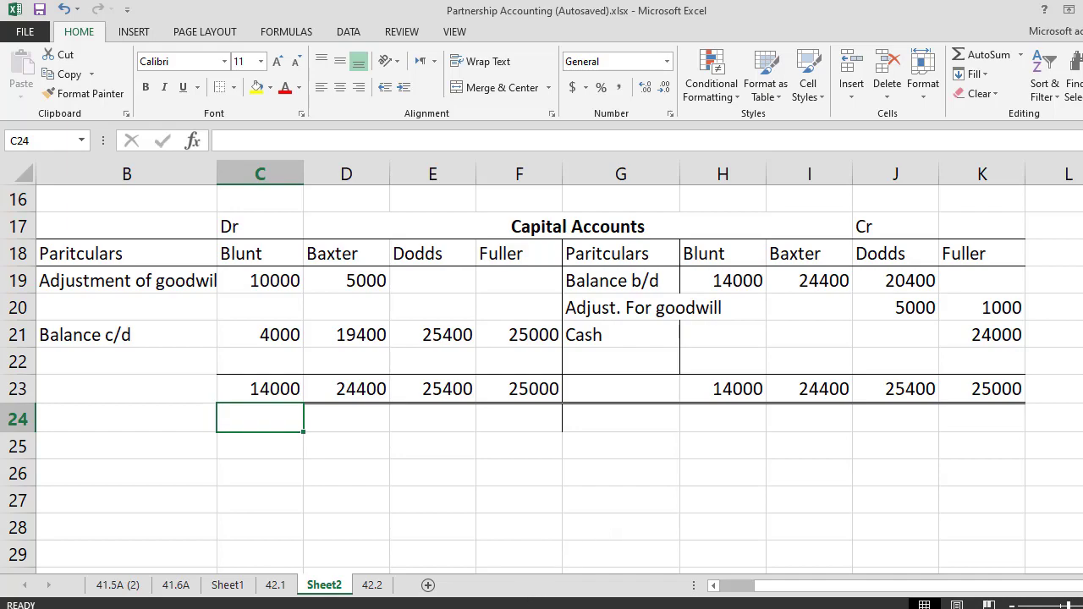
Check the assets listed in the statement of financial position in the exercise PDF in Nitro Pro, and switch back to the Excel workbook
{"action": "left_click", "coordinate": [403, 513]}
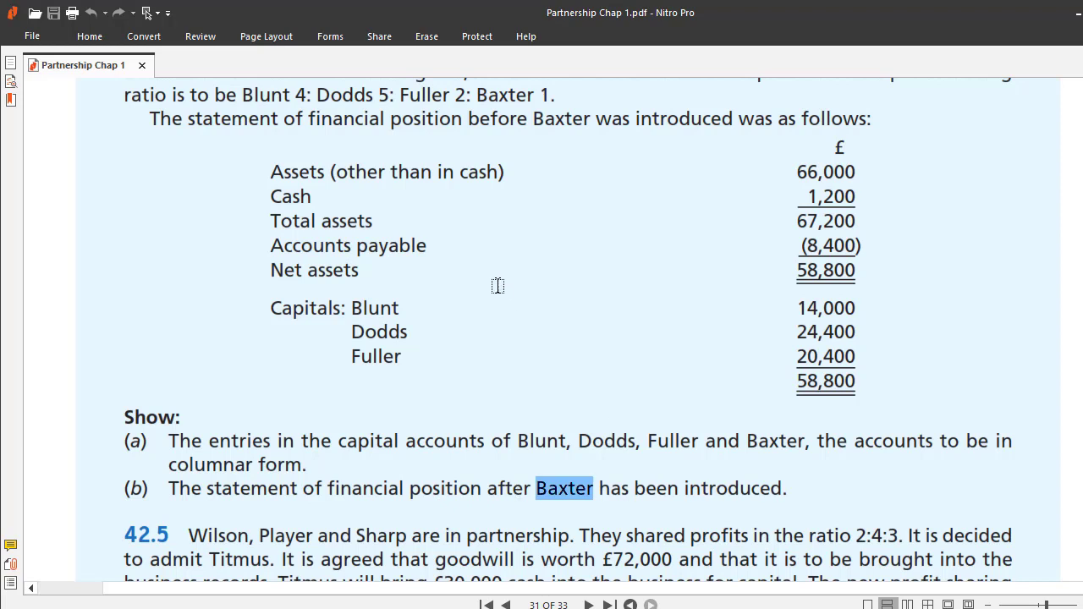
{"action": "left_click_drag", "start_coordinate": [269, 172], "coordinate": [521, 189]}
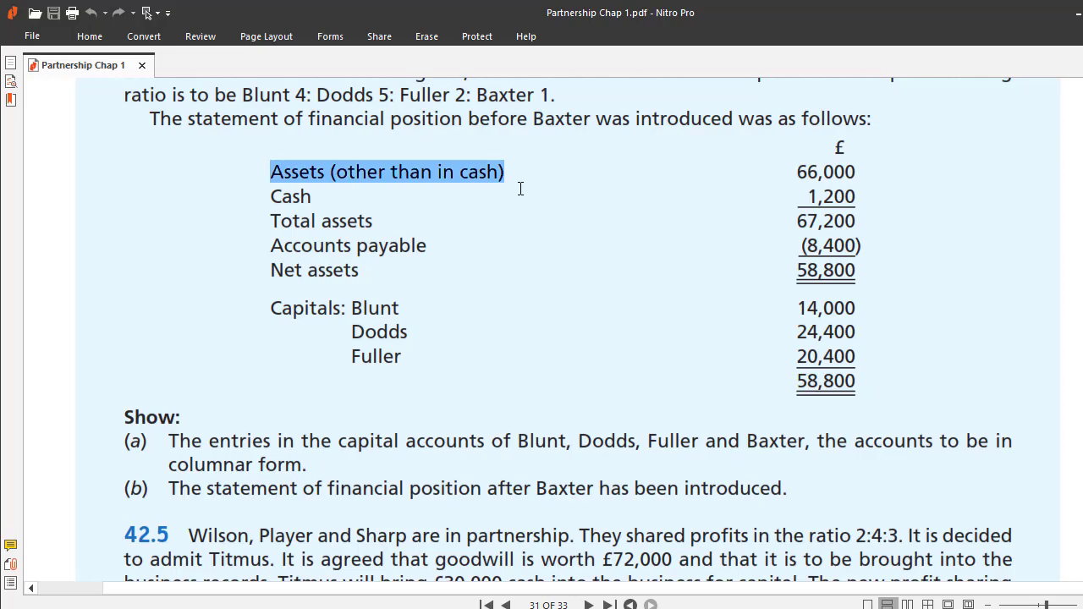
{"action": "key", "text": "alt+Tab"}
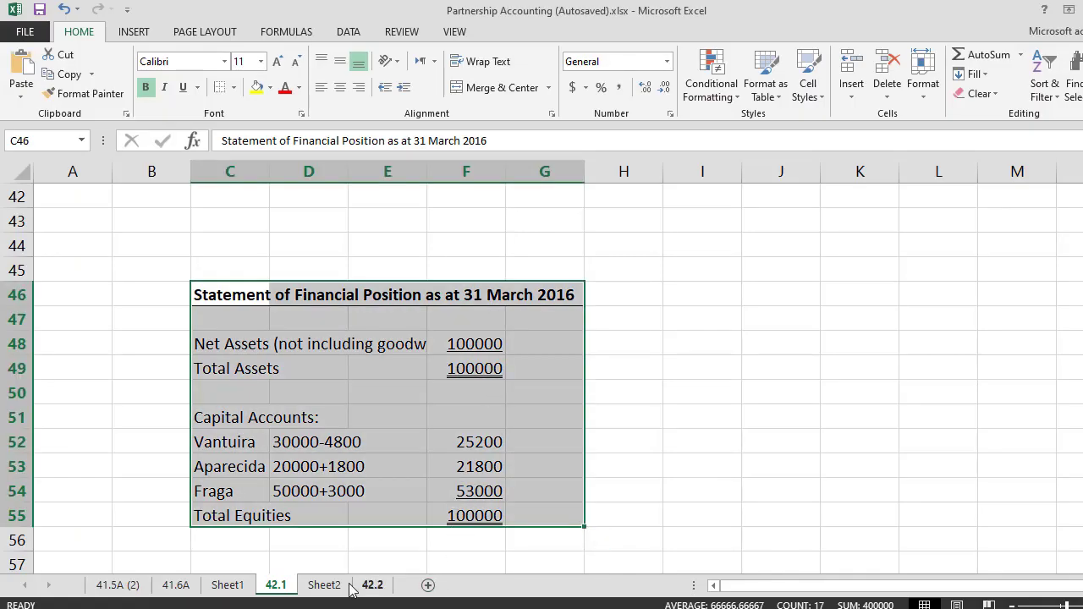
Paste the copied label "Assets (other than in cash)" into C27 of Sheet2, below the capital accounts
{"action": "left_click", "coordinate": [332, 586]}
{"action": "left_click", "coordinate": [307, 479]}
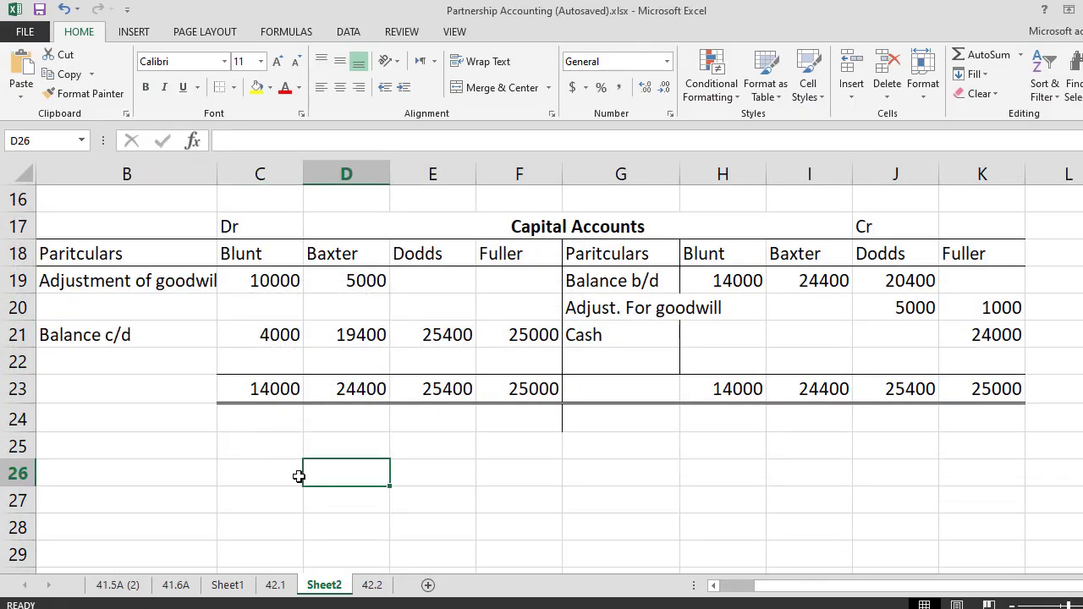
{"action": "left_click", "coordinate": [285, 506]}
{"action": "key", "text": "ctrl+v"}
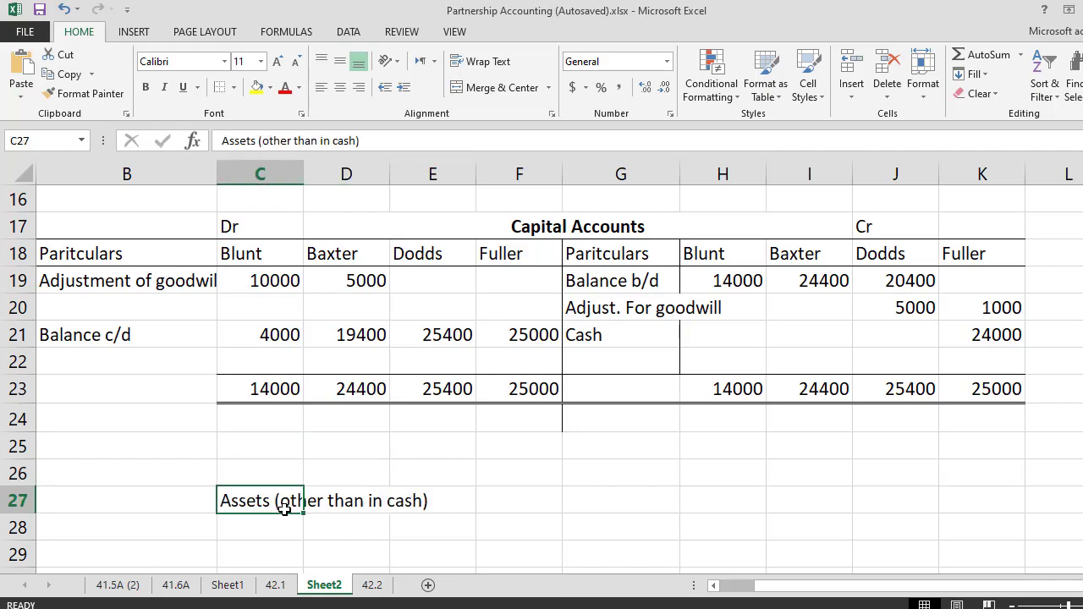
Copy the heading "statement of financial position" from the PDF in Nitro Pro and paste it into merged and centred cells C26:H26 in Excel
{"action": "key", "text": "alt+Tab"}
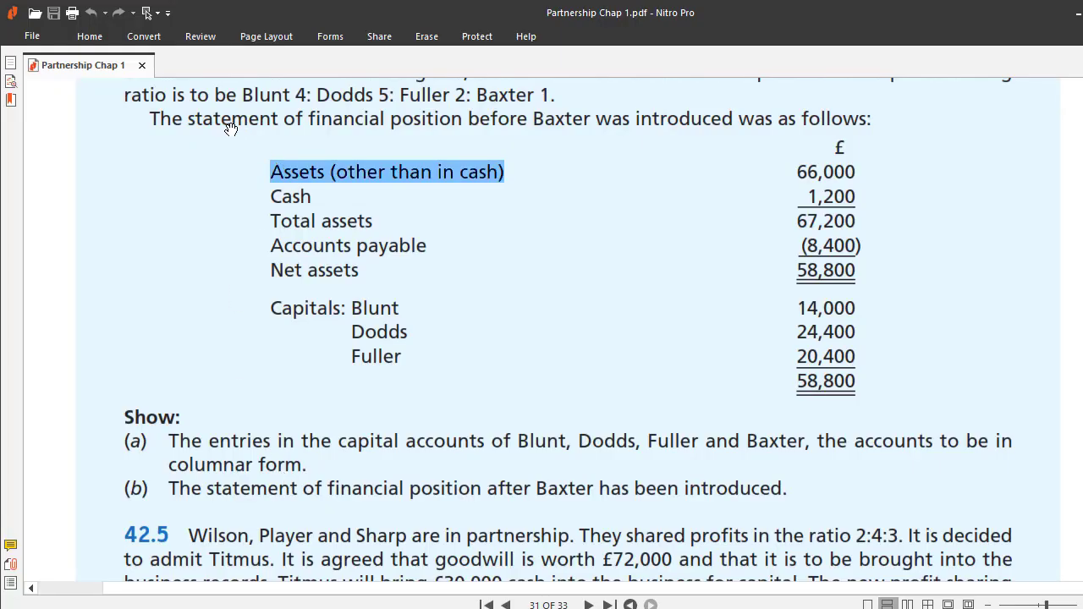
{"action": "left_click_drag", "start_coordinate": [190, 119], "coordinate": [465, 132]}
{"action": "key", "text": "alt+Tab"}
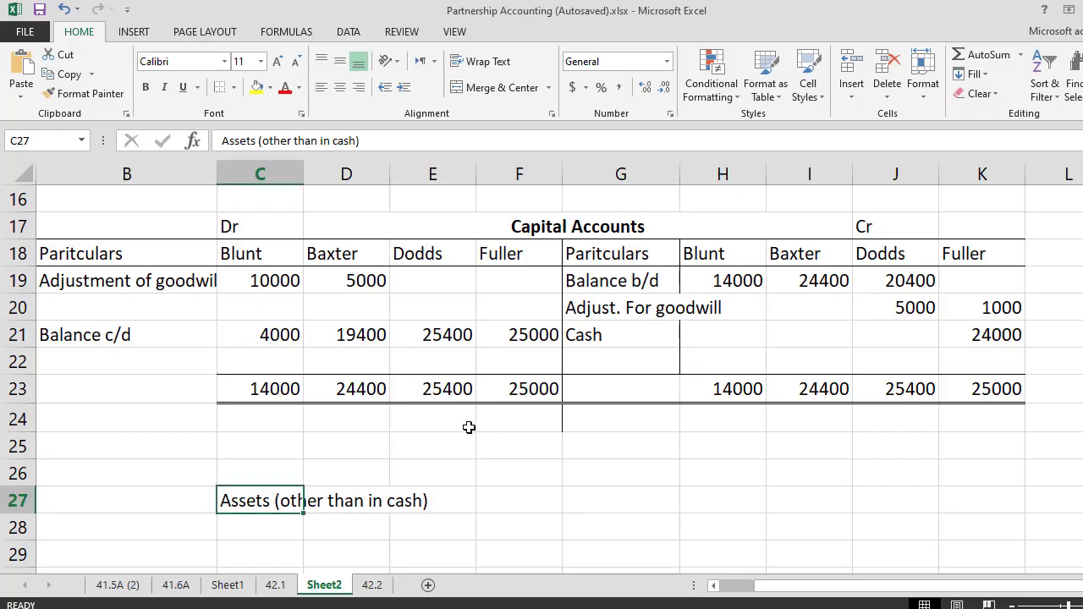
{"action": "left_click_drag", "start_coordinate": [280, 471], "coordinate": [702, 463]}
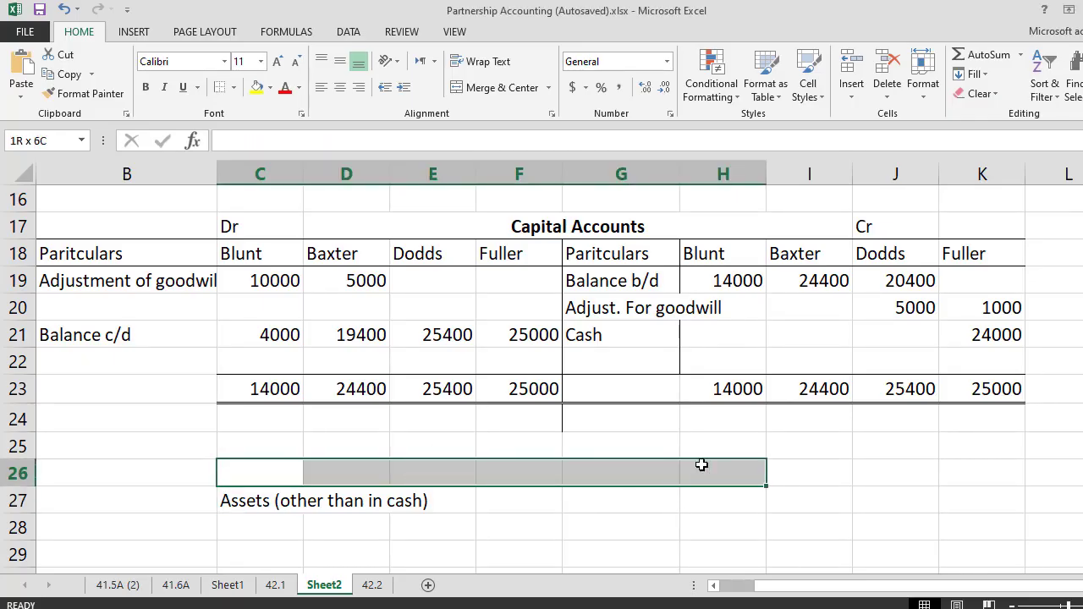
{"action": "left_click", "coordinate": [486, 90]}
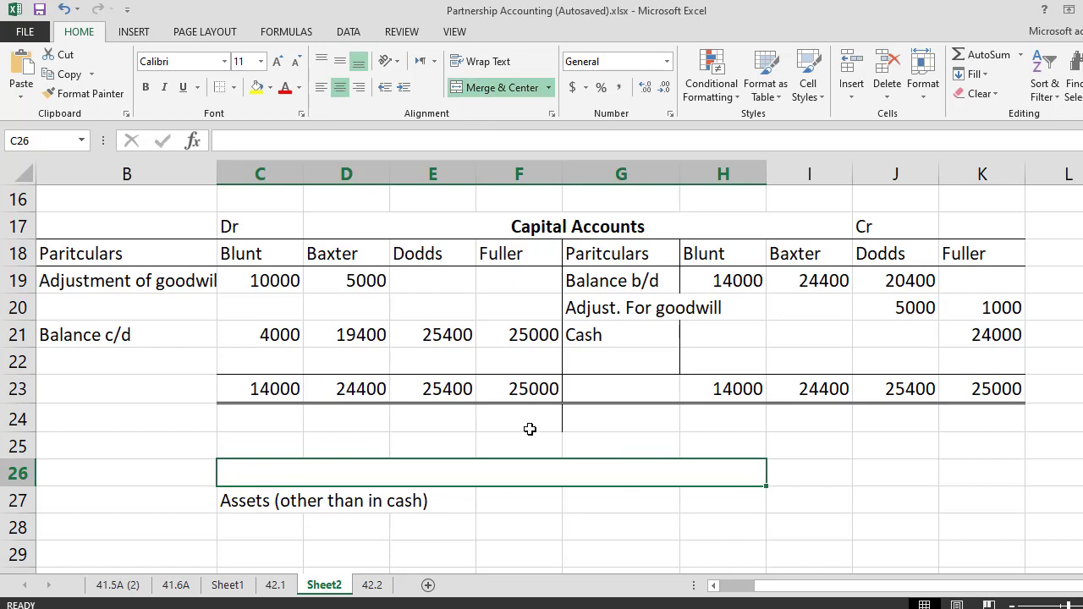
{"action": "key", "text": "ctrl+v"}
{"action": "left_click", "coordinate": [547, 361]}
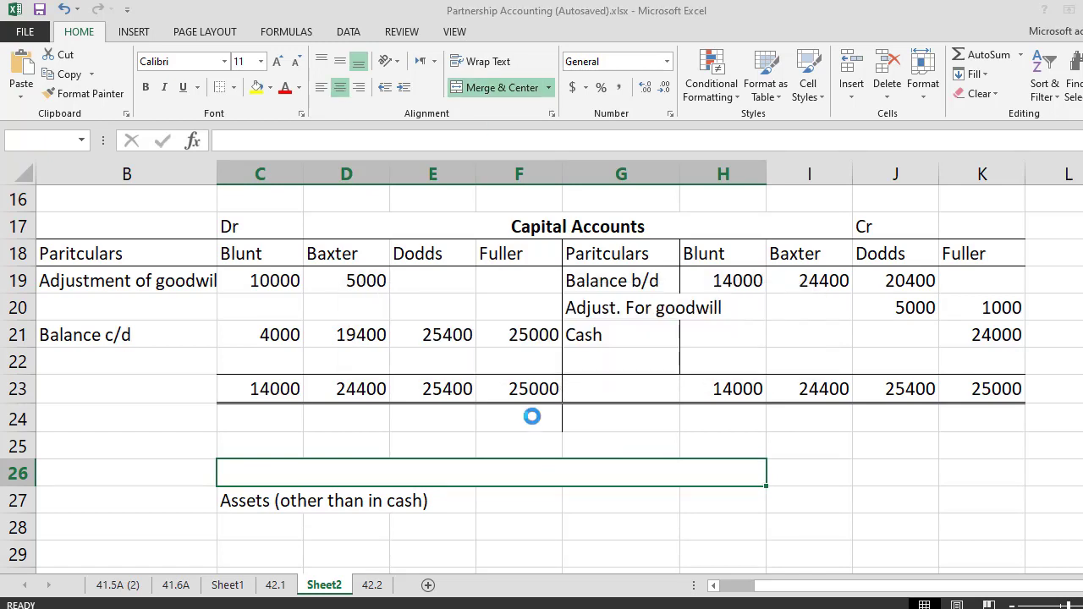
{"action": "left_click", "coordinate": [580, 375]}
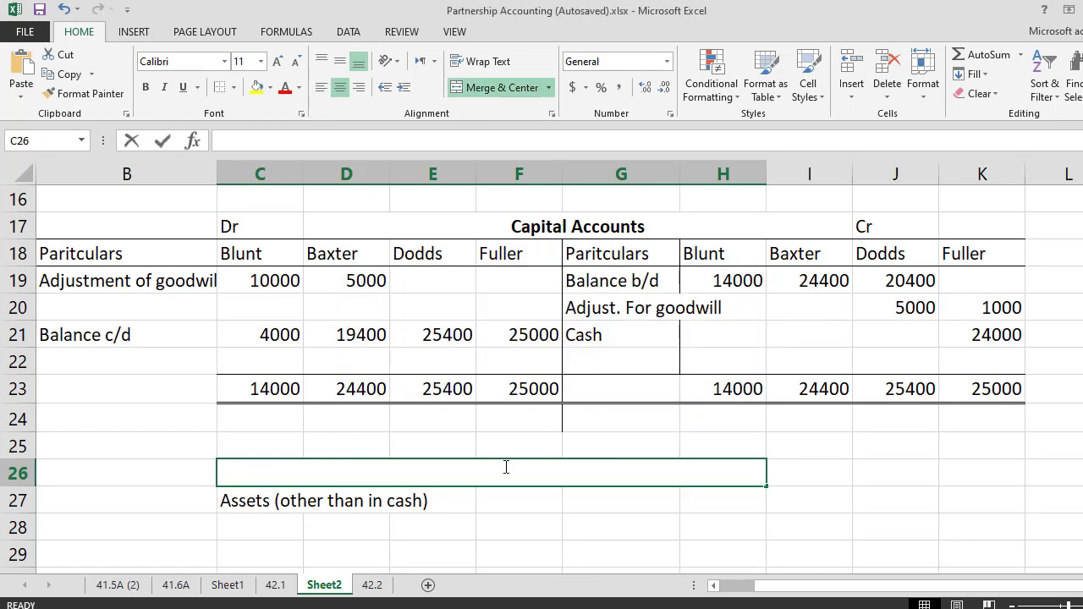
{"action": "key", "text": "ctrl+v"}
{"action": "key", "text": "Return"}
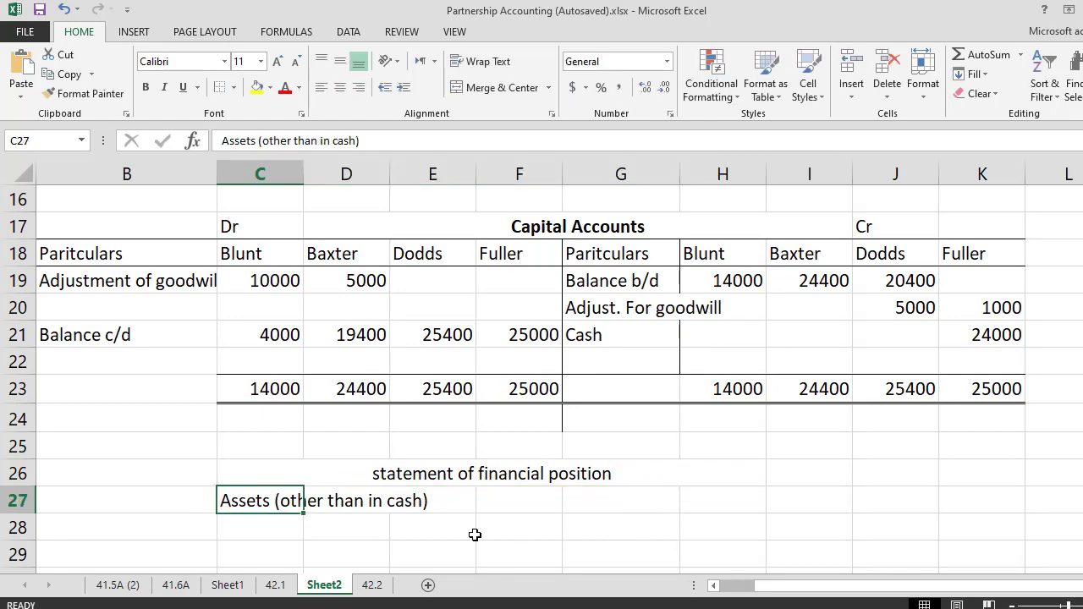
Look up the non-cash assets amount in the Nitro Pro PDF and enter 66000 in G27 of the Excel sheet
{"action": "key", "text": "alt+Tab"}
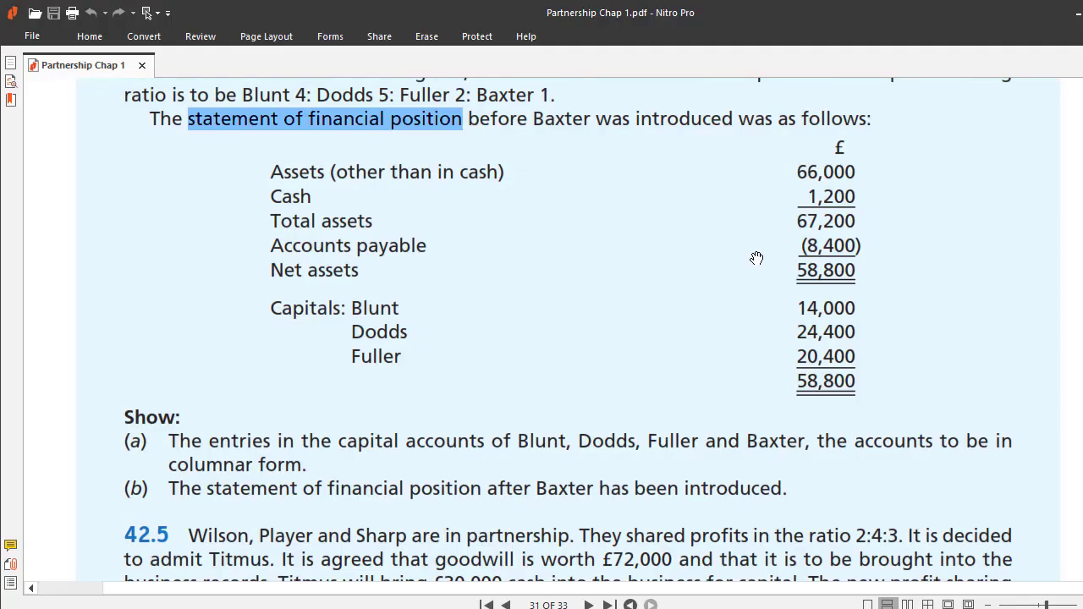
{"action": "key", "text": "alt+Tab"}
{"action": "left_click", "coordinate": [628, 493]}
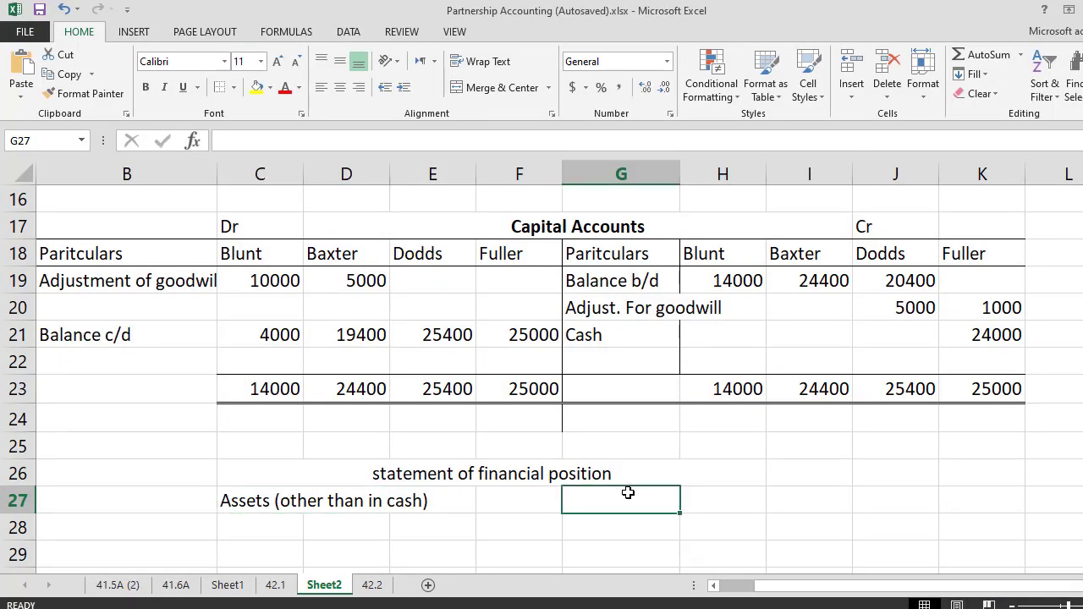
{"action": "type", "text": "66000"}
{"action": "key", "text": "Return"}
Check the next asset line in the Nitro Pro PDF and label C28 "Cash" in the Excel statement
{"action": "key", "text": "alt+Tab"}
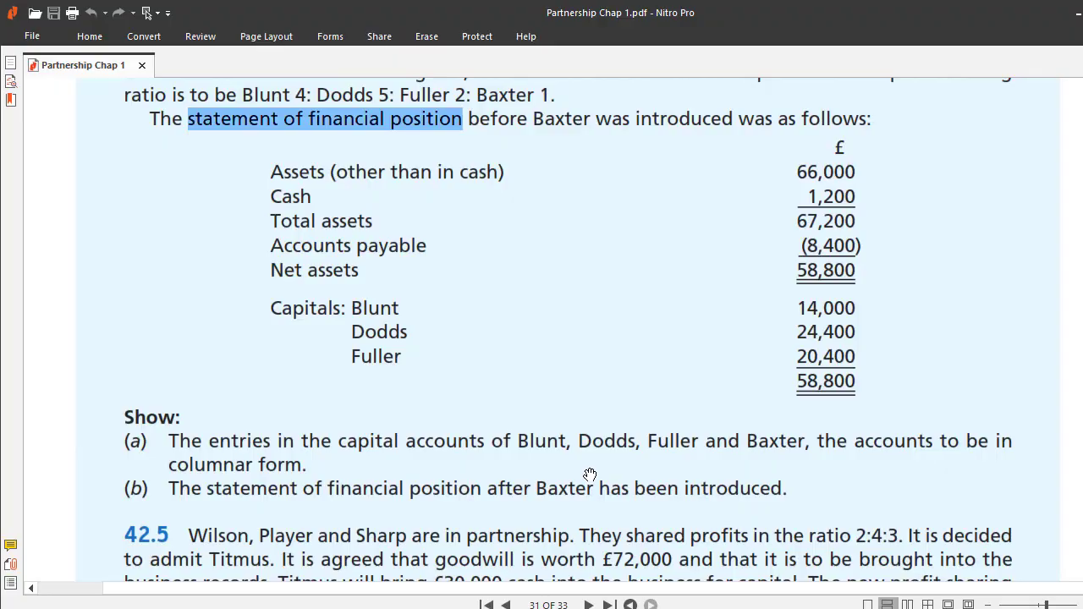
{"action": "key", "text": "alt+Tab"}
{"action": "left_click", "coordinate": [263, 525]}
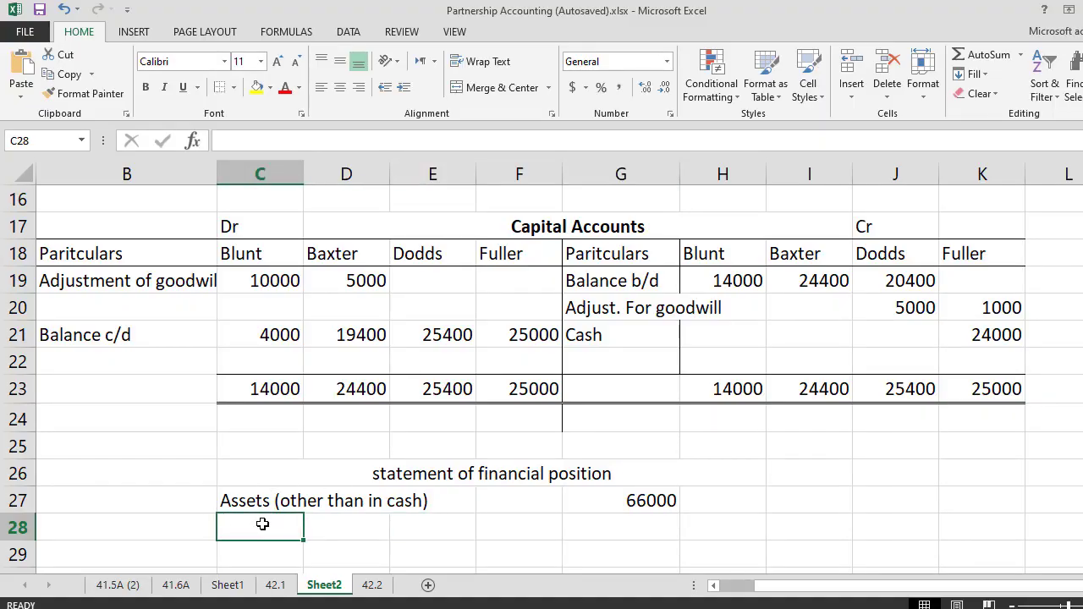
{"action": "type", "text": "X"}
{"action": "key", "text": "BackSpace"}
{"action": "type", "text": "Cash"}
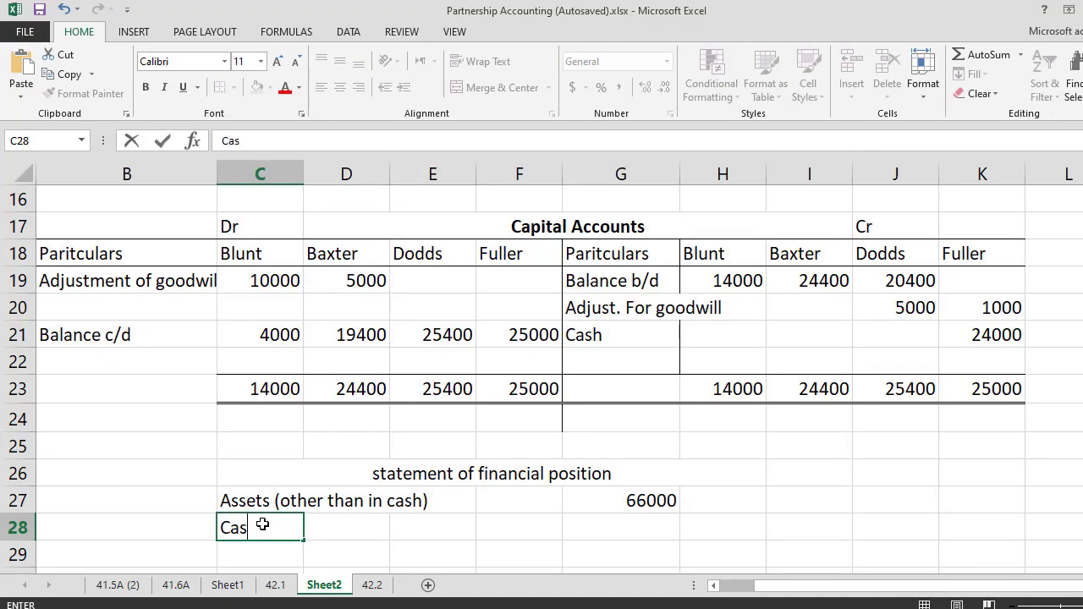
{"action": "left_click", "coordinate": [445, 534]}
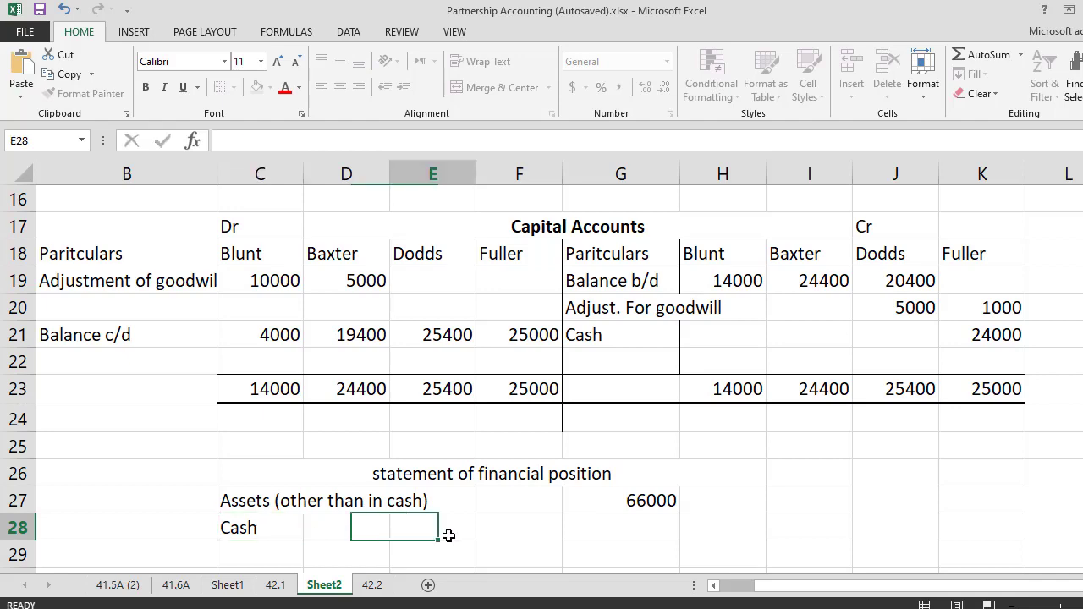
Review the cash brought in by the new partner in the capital accounts and enter 25200 as the cash amount in G28
{"action": "scroll", "coordinate": [611, 474], "scroll_direction": "up", "scroll_amount": 3}
{"action": "scroll", "coordinate": [912, 352], "scroll_direction": "down", "scroll_amount": 2}
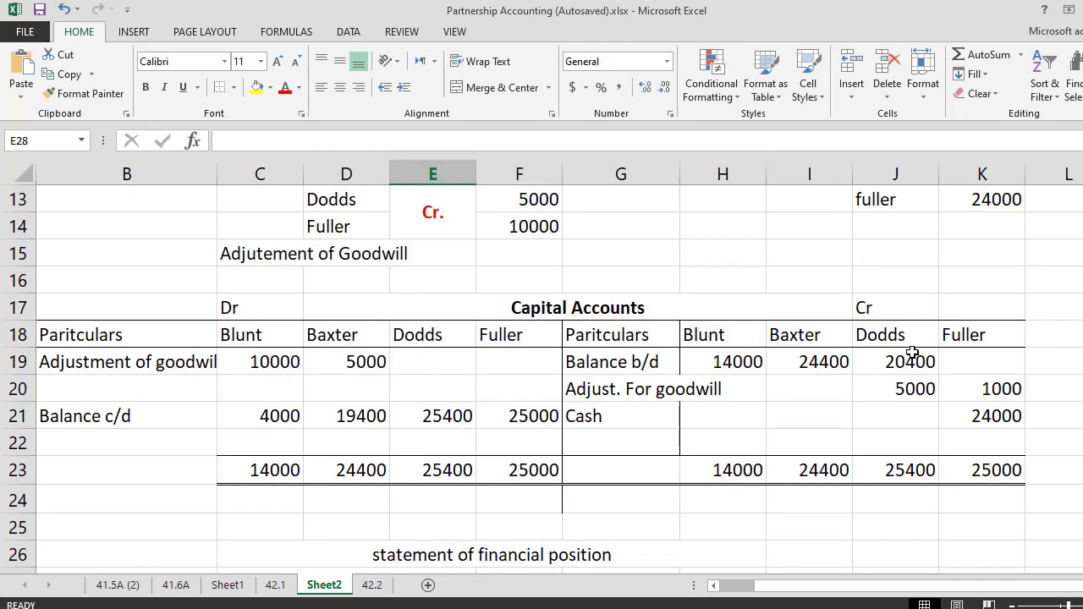
{"action": "scroll", "coordinate": [675, 536], "scroll_direction": "down", "scroll_amount": 2}
{"action": "left_click", "coordinate": [632, 450]}
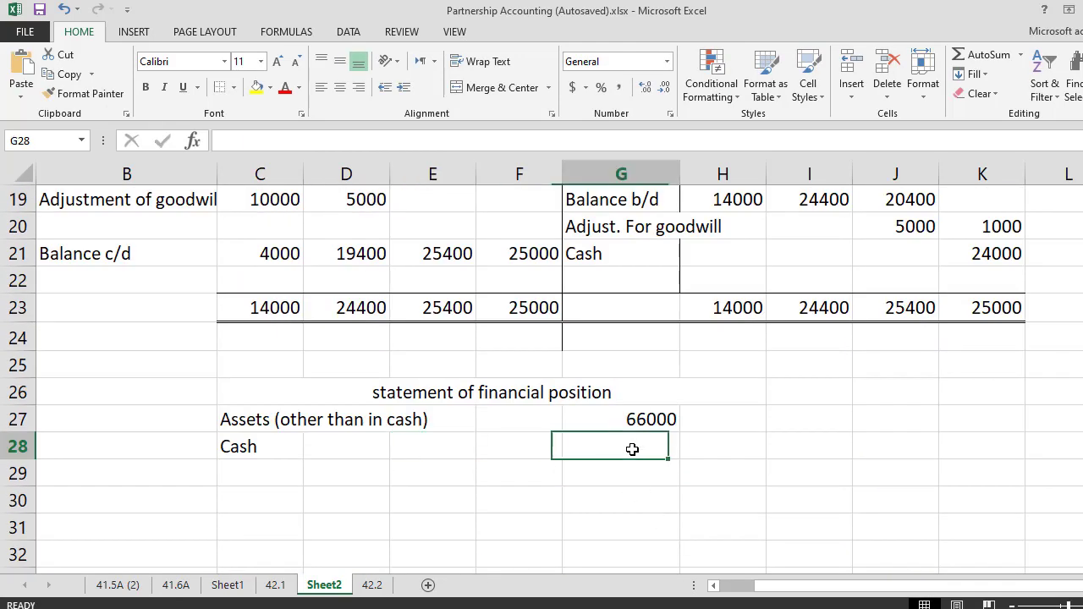
{"action": "type", "text": "25200"}
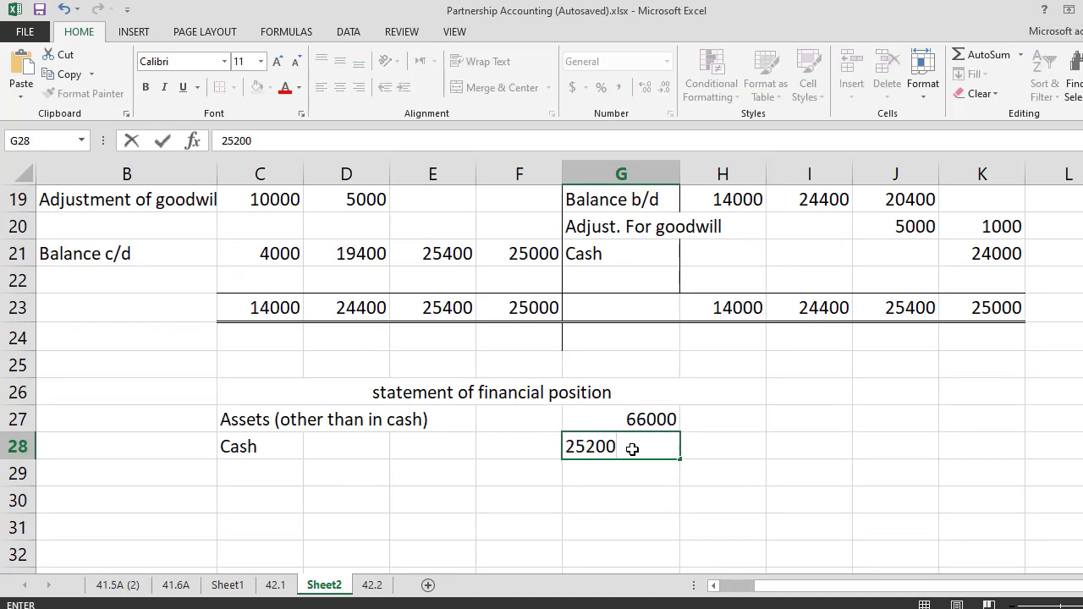
{"action": "key", "text": "Return"}
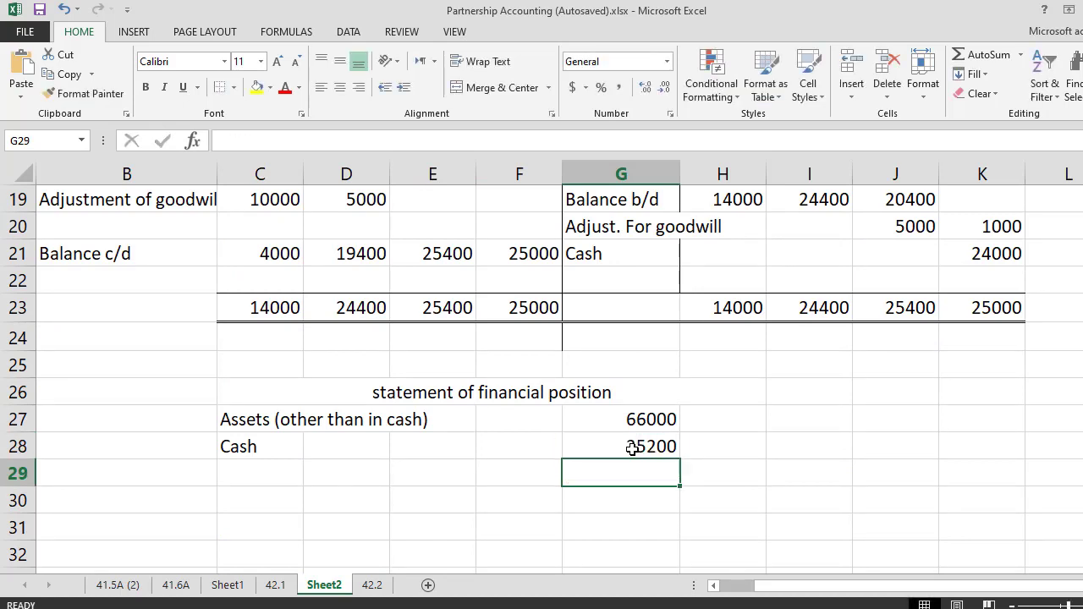
Total the assets in G29 with the formula =G27+G28
{"action": "left_click", "coordinate": [636, 470]}
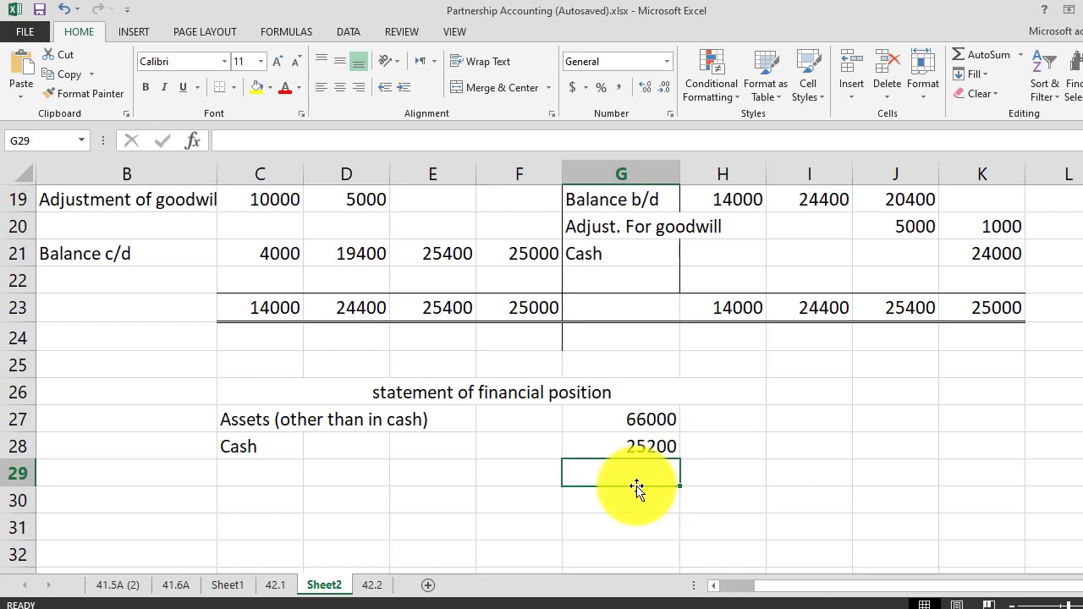
{"action": "type", "text": "7"}
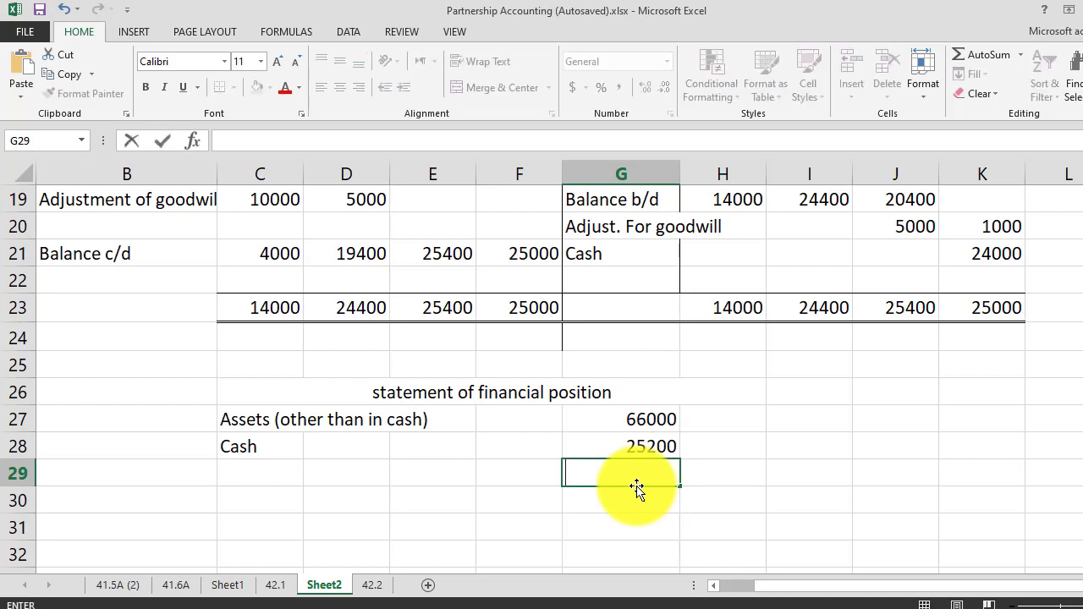
{"action": "type", "text": "="}
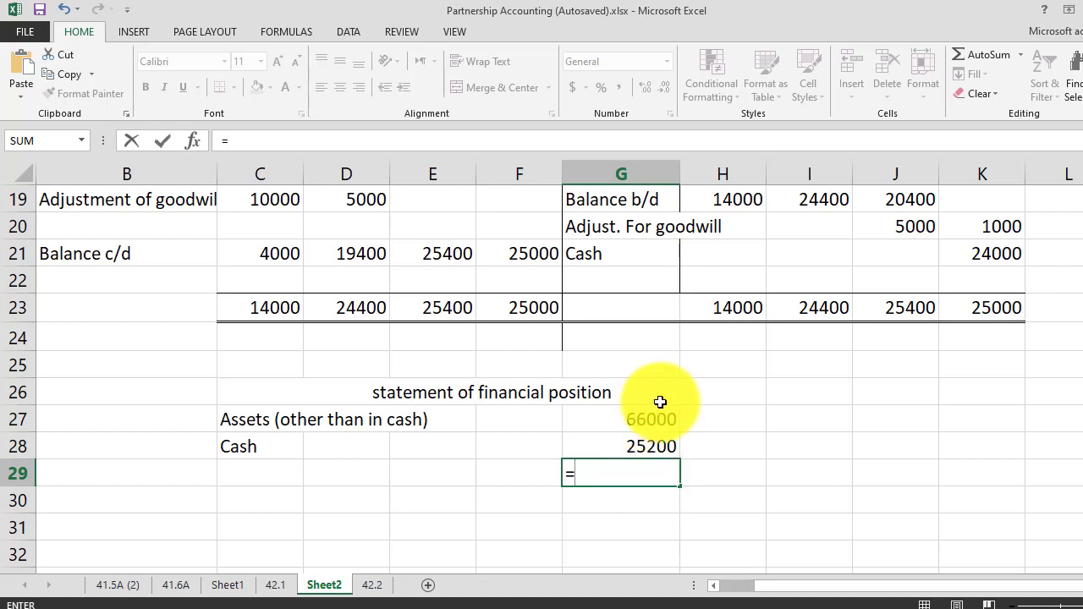
{"action": "left_click", "coordinate": [653, 417]}
{"action": "left_click", "coordinate": [652, 446]}
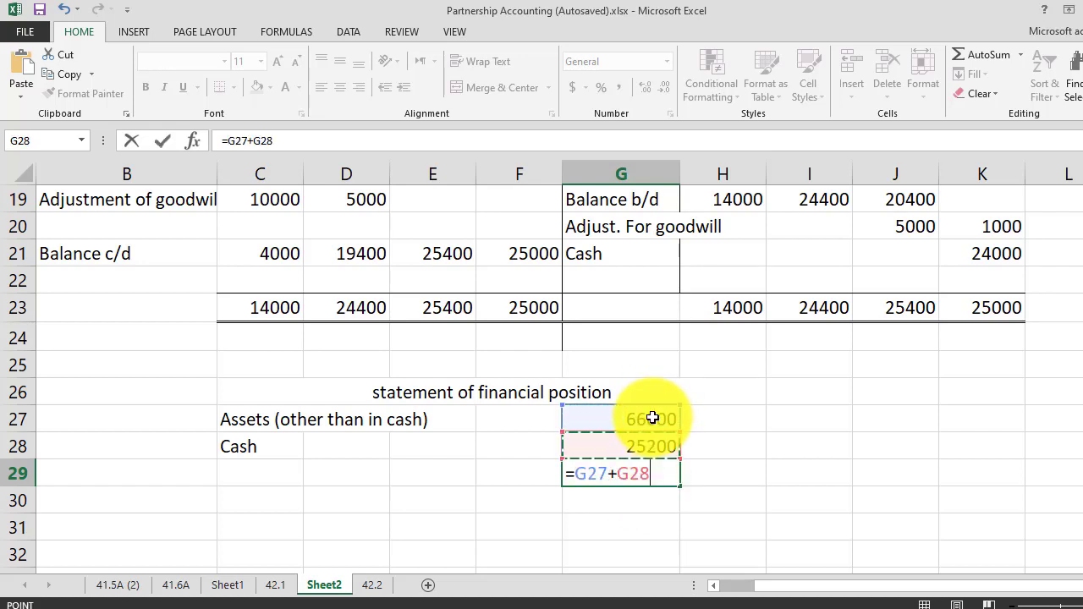
{"action": "key", "text": "Return"}
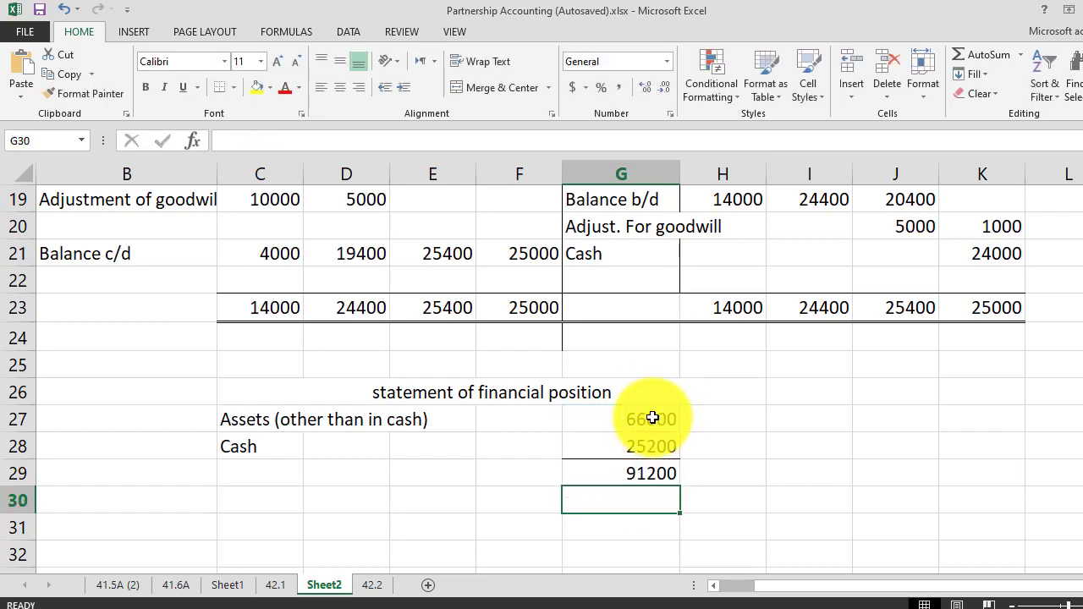
Check the liability line in the Nitro Pro PDF and label C30 "Acccounts Payable" in the Excel statement
{"action": "left_click", "coordinate": [246, 506]}
{"action": "key", "text": "alt+Tab"}
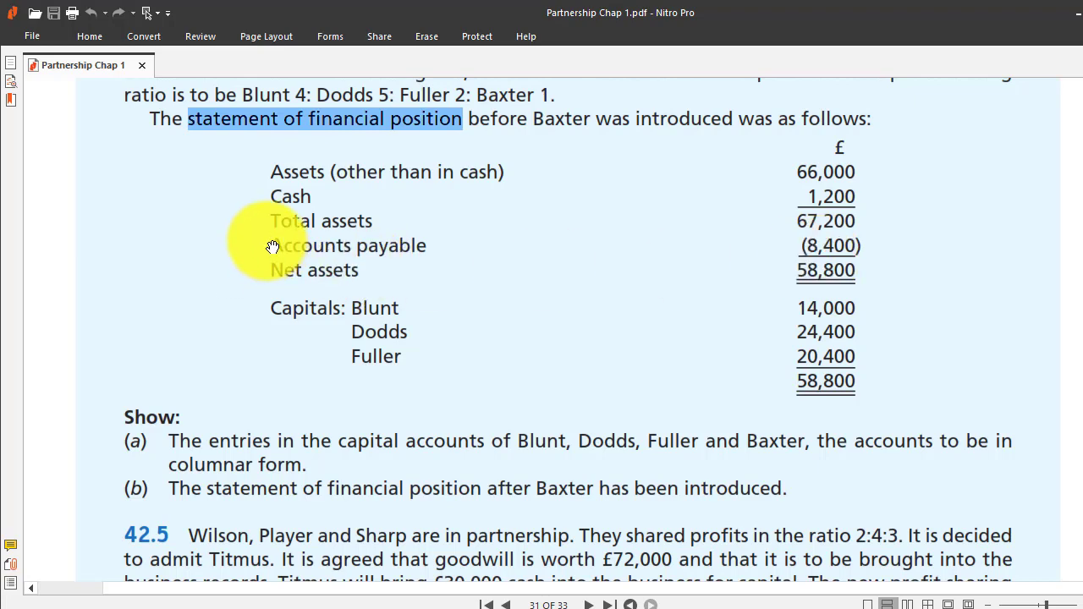
{"action": "key", "text": "alt+Tab"}
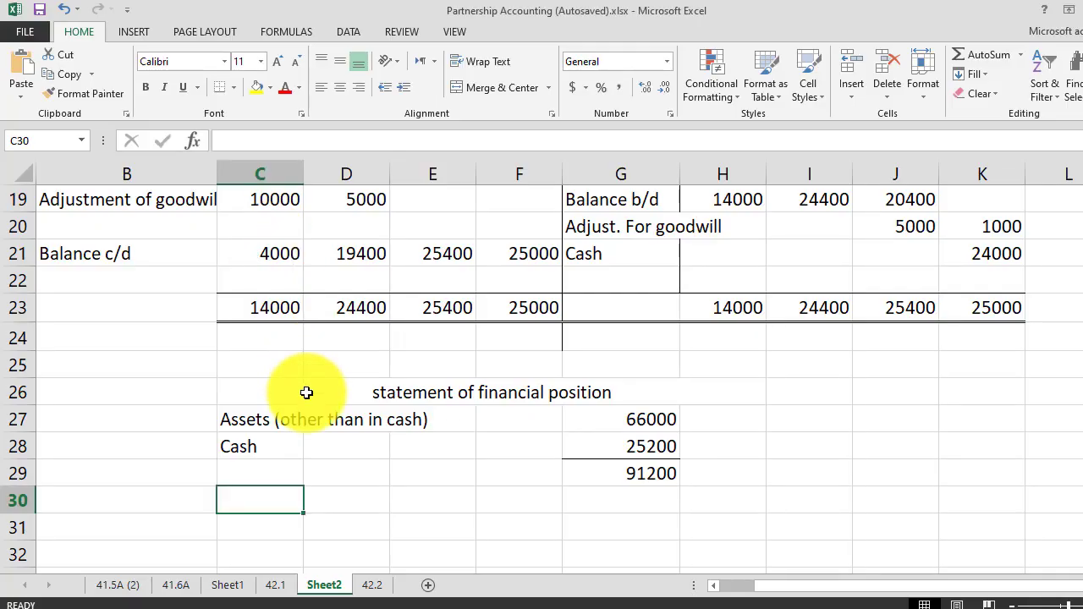
{"action": "type", "text": "Accc"}
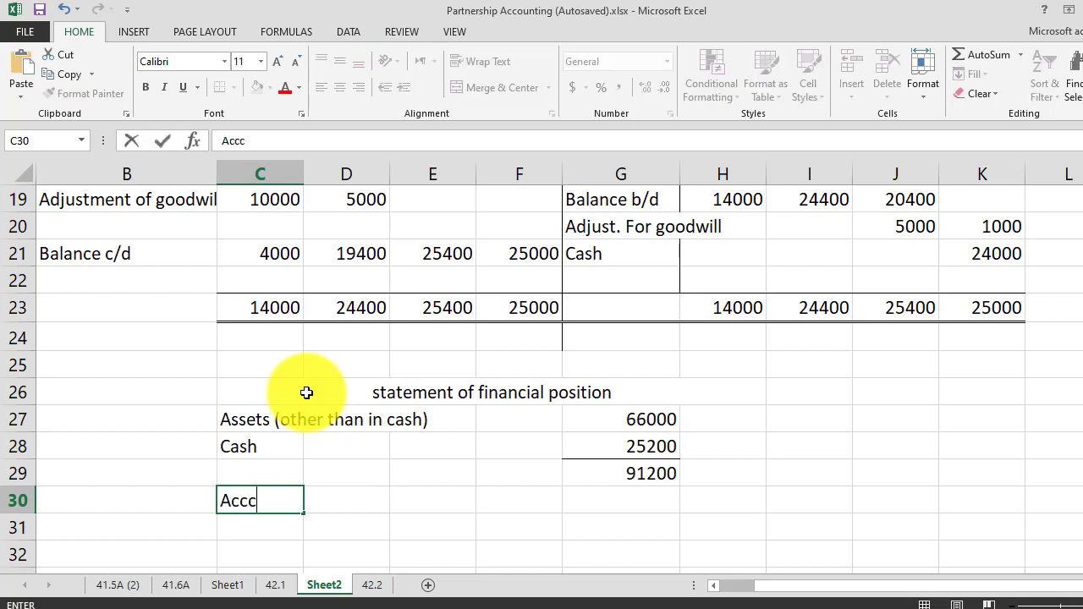
{"action": "type", "text": "ounts Payabkle"}
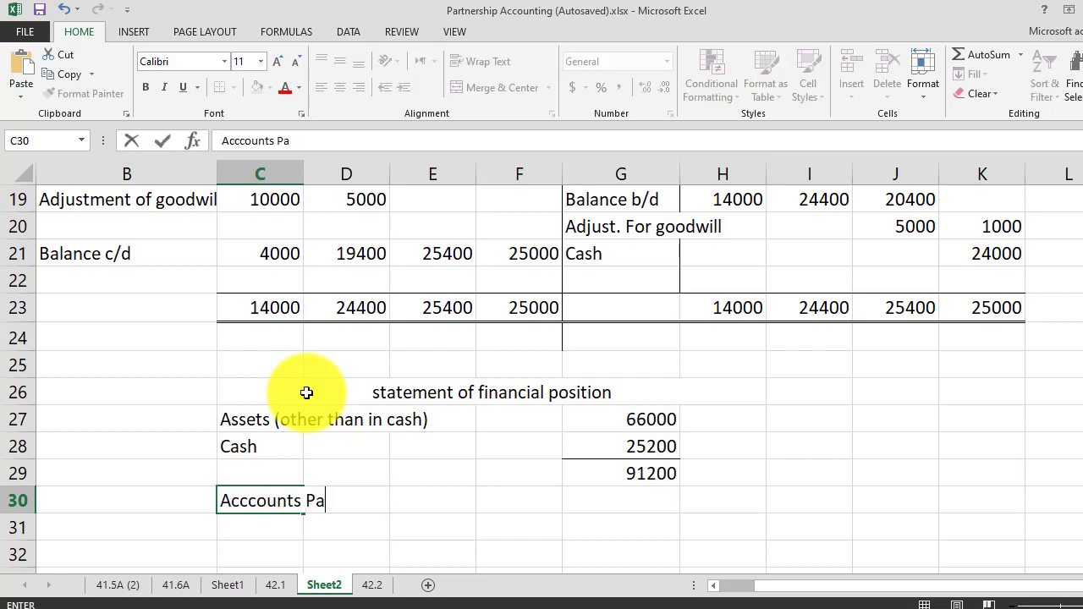
{"action": "key", "text": "BackSpace"}
{"action": "key", "text": "BackSpace"}
{"action": "type", "text": "le"}
Look up the accounts payable amount in the Nitro Pro PDF and enter -8400 in G30 of the Excel sheet
{"action": "key", "text": "alt+Tab"}
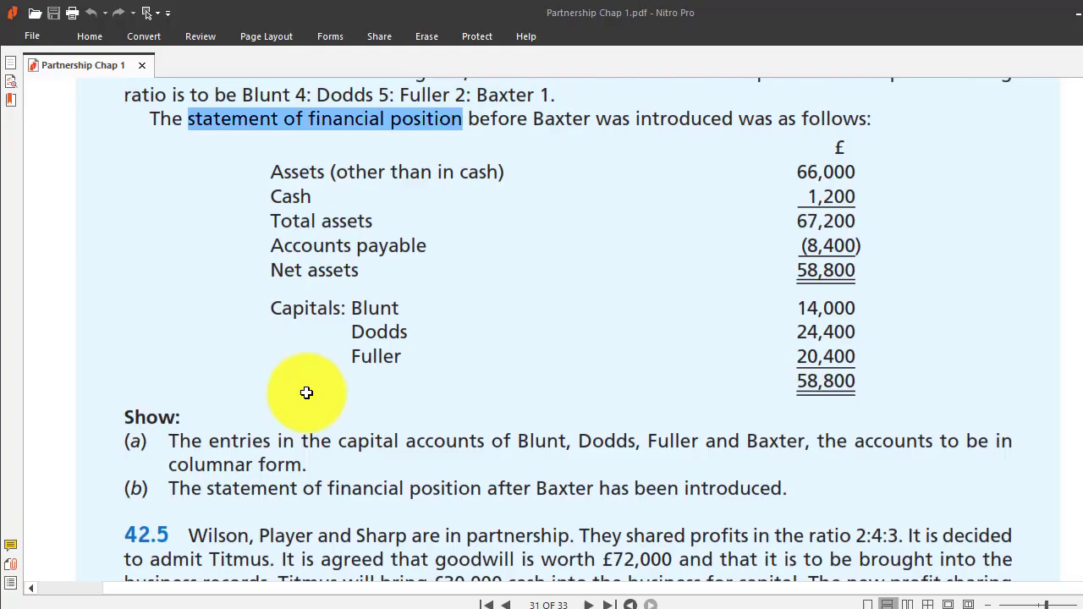
{"action": "key", "text": "alt+Tab"}
{"action": "key", "text": "Tab"}
{"action": "key", "text": "Tab"}
{"action": "key", "text": "Tab"}
{"action": "key", "text": "Tab"}
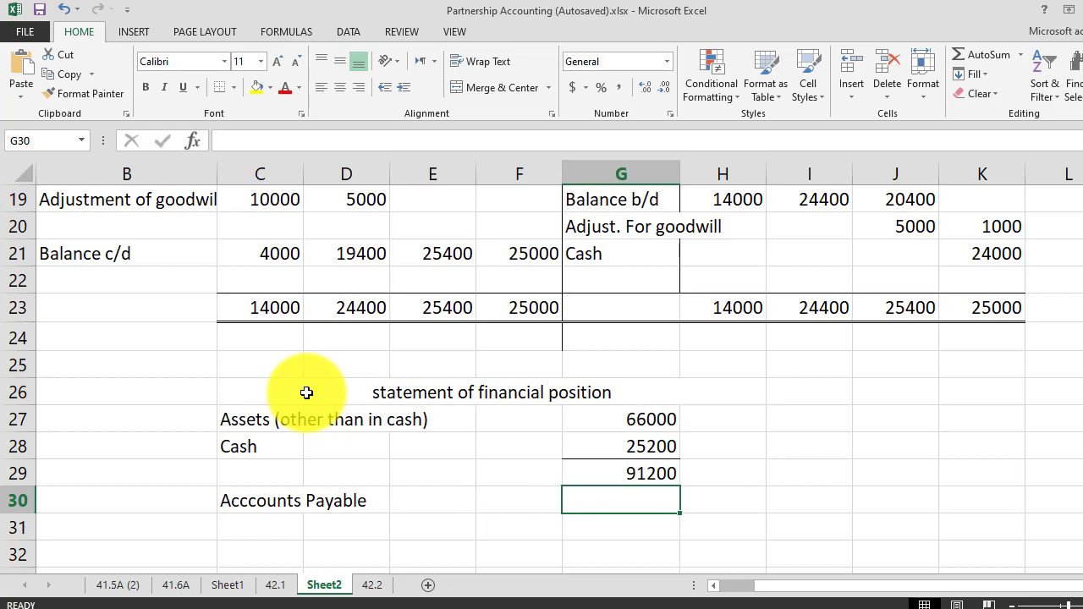
{"action": "type", "text": "-8400"}
{"action": "key", "text": "Return"}
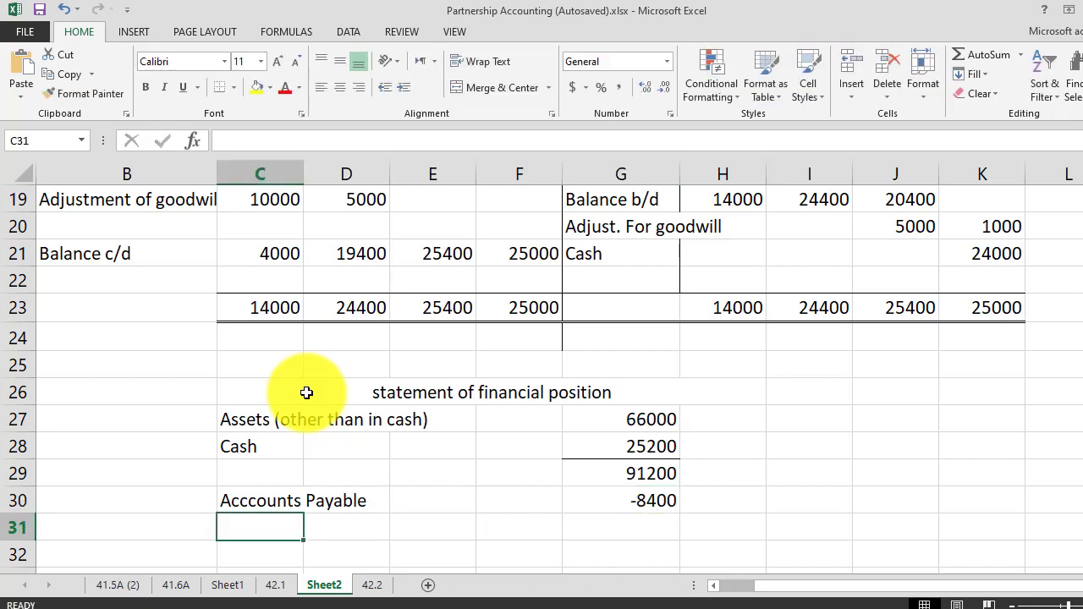
Calculate the net assets in G31 with the formula =G29+G30
{"action": "left_click", "coordinate": [590, 524]}
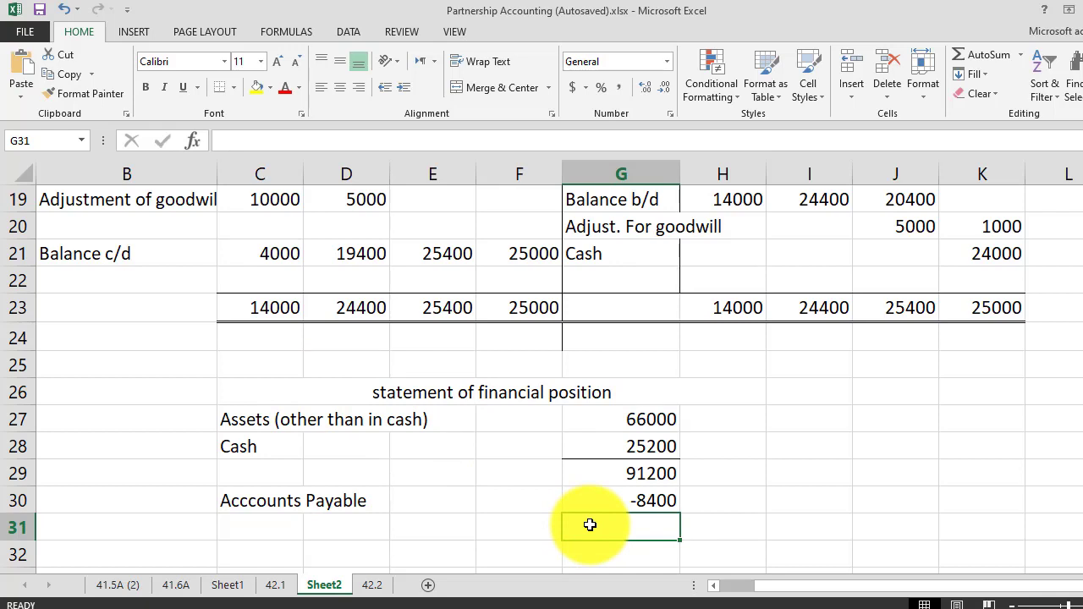
{"action": "type", "text": "="}
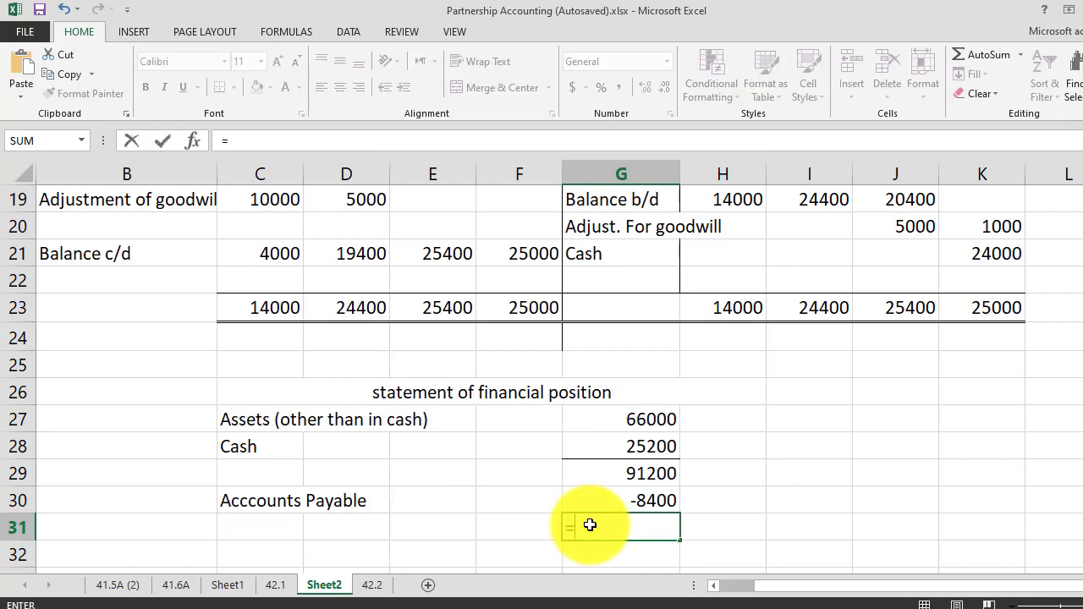
{"action": "key", "text": "Up"}
{"action": "key", "text": "Up"}
{"action": "type", "text": "+"}
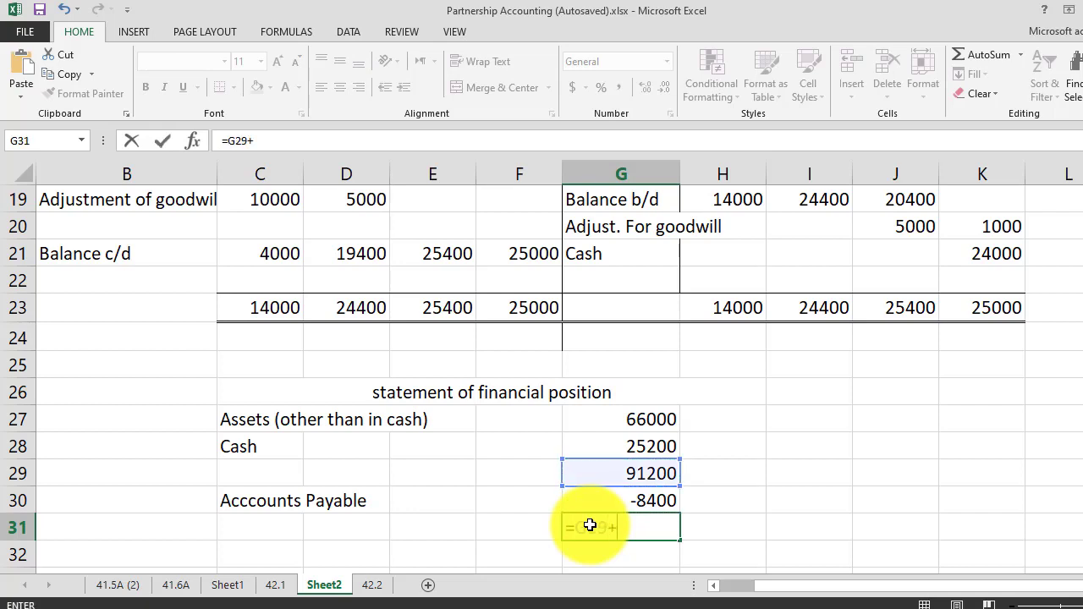
{"action": "key", "text": "Up"}
{"action": "key", "text": "Return"}
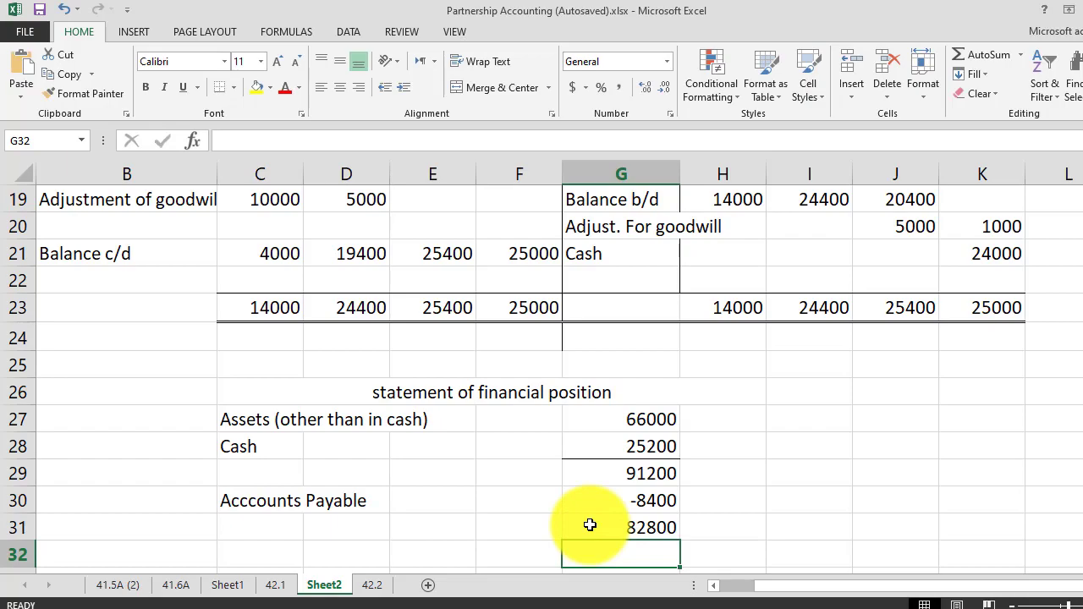
Copy the heading "Capitals" from the Nitro Pro PDF into C32 of the Excel statement
{"action": "left_click", "coordinate": [260, 527]}
{"action": "scroll", "coordinate": [261, 498], "scroll_direction": "down", "scroll_amount": 1}
{"action": "key", "text": "alt+Tab"}
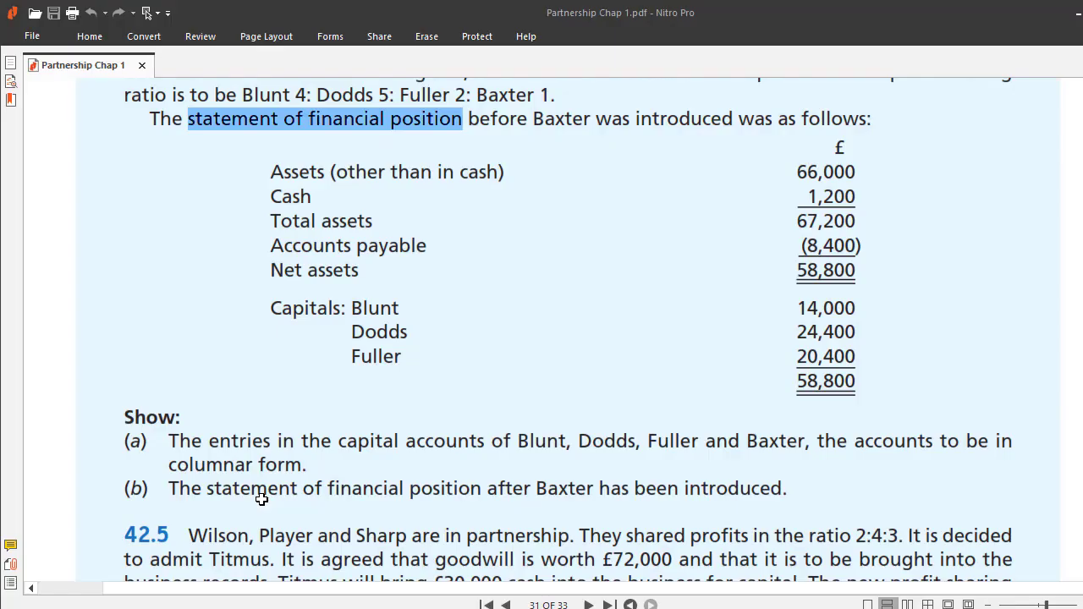
{"action": "double_click", "coordinate": [305, 309]}
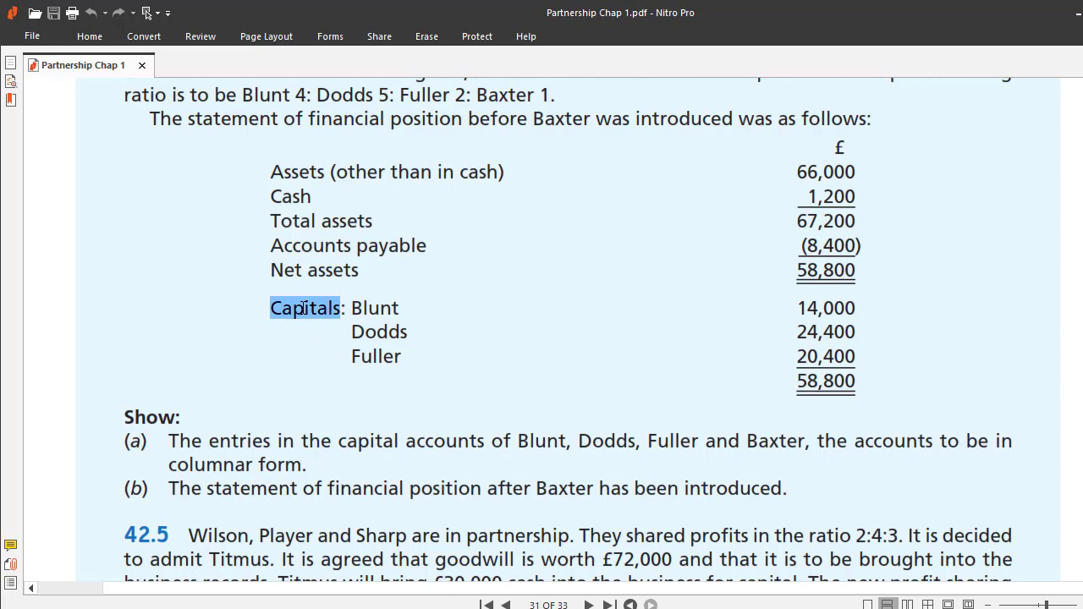
{"action": "key", "text": "alt+Tab"}
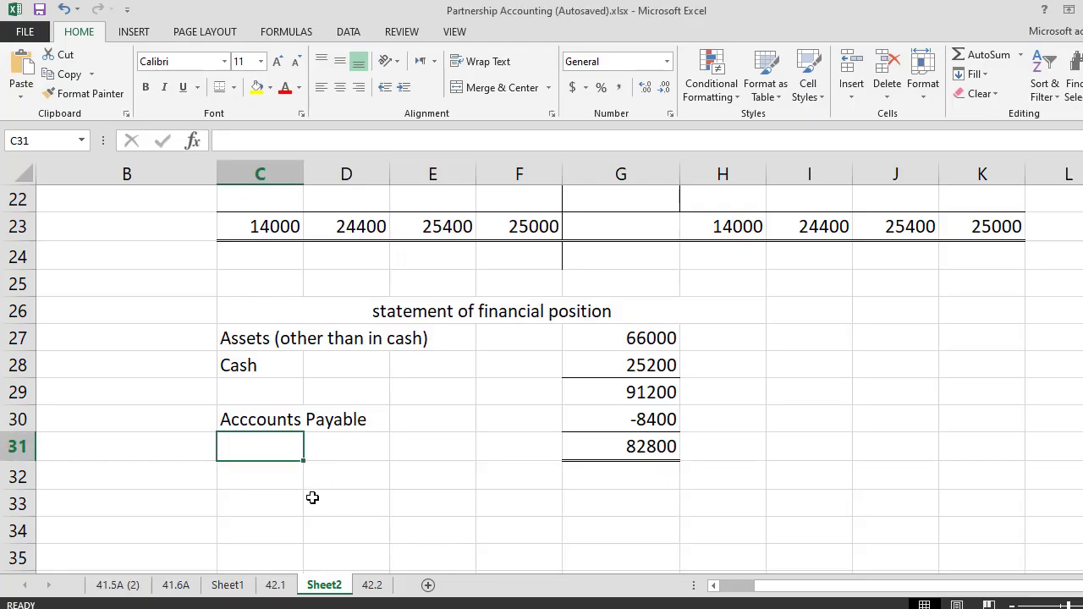
{"action": "left_click", "coordinate": [270, 487]}
{"action": "key", "text": "ctrl+v"}
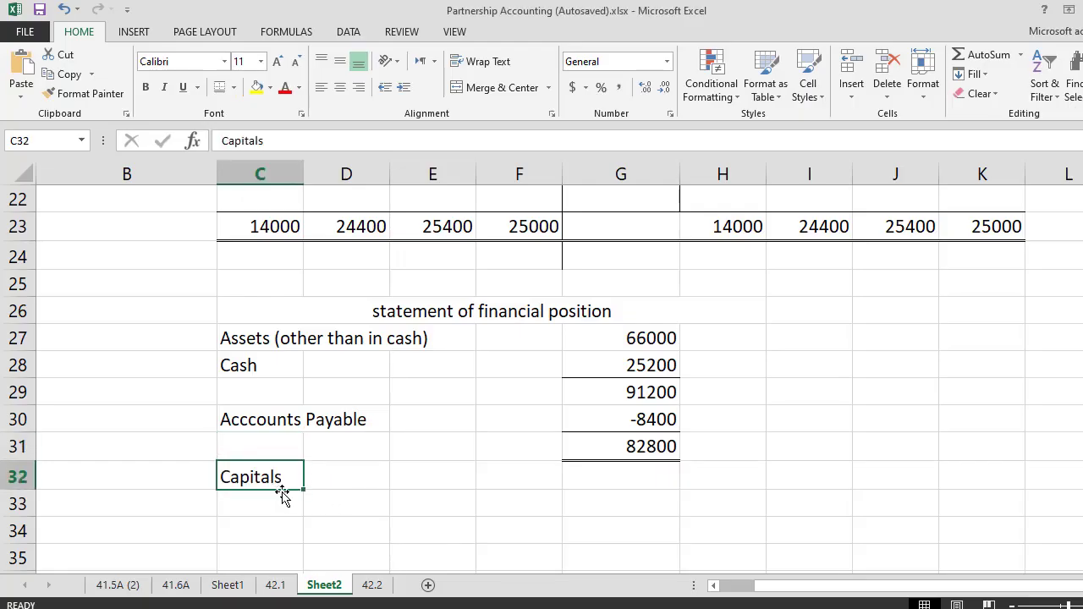
Copy the four partners' names from B4:B7 into C33:C36 under the Capitals heading
{"action": "scroll", "coordinate": [285, 491], "scroll_direction": "up", "scroll_amount": 7}
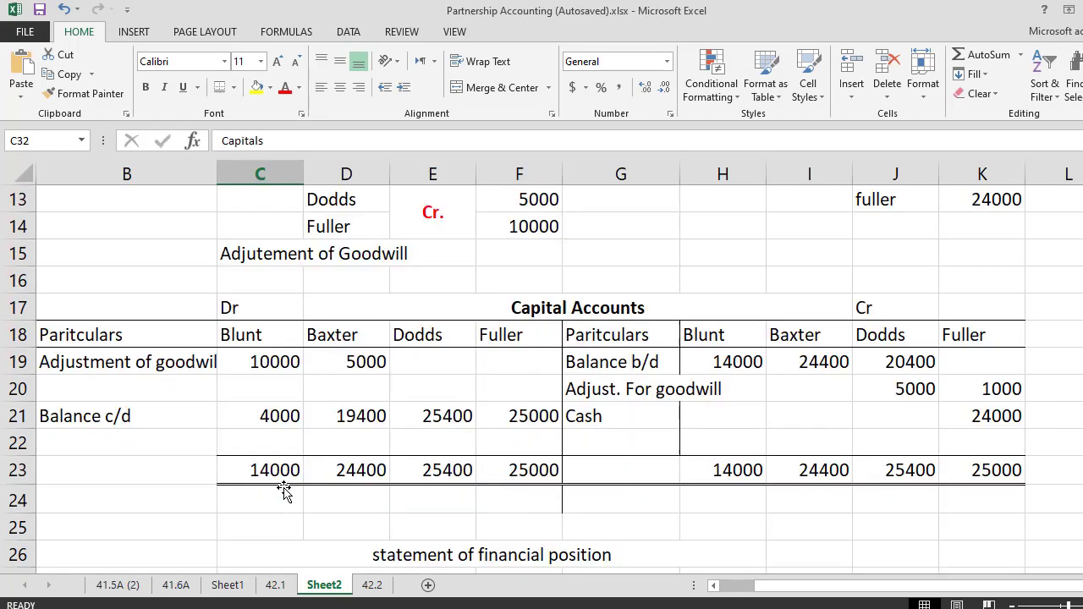
{"action": "left_click_drag", "start_coordinate": [91, 286], "coordinate": [76, 362]}
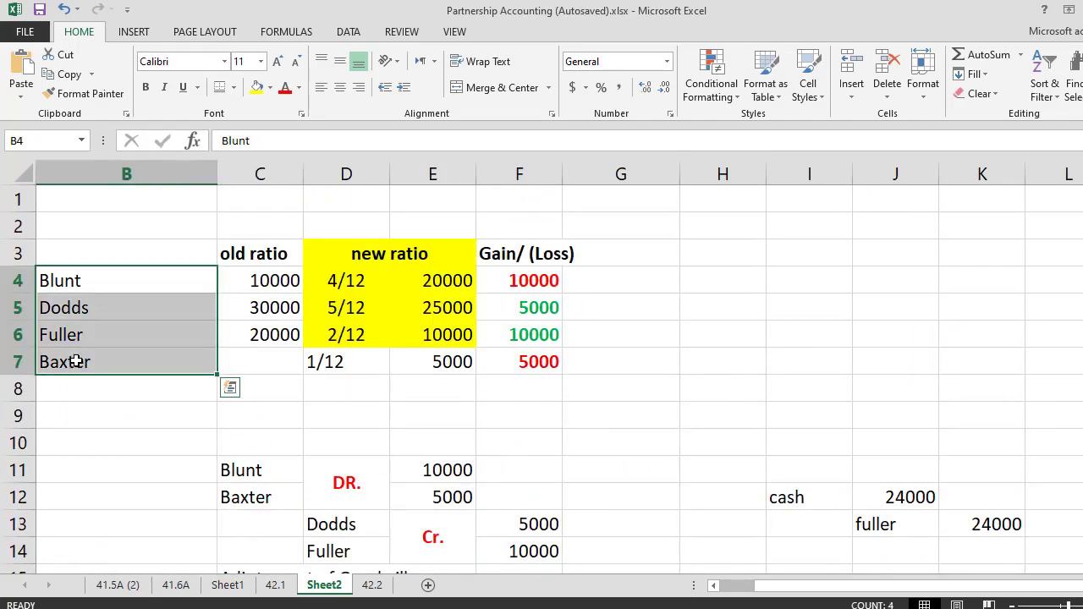
{"action": "key", "text": "ctrl+c"}
{"action": "scroll", "coordinate": [266, 486], "scroll_direction": "down", "scroll_amount": 8}
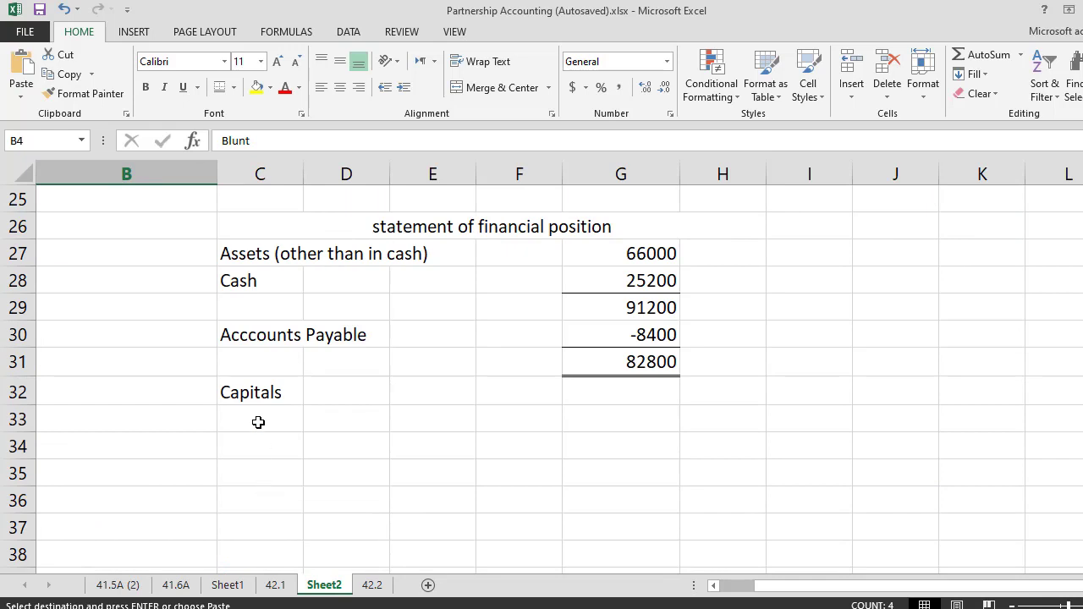
{"action": "left_click", "coordinate": [259, 422]}
{"action": "key", "text": "ctrl+v"}
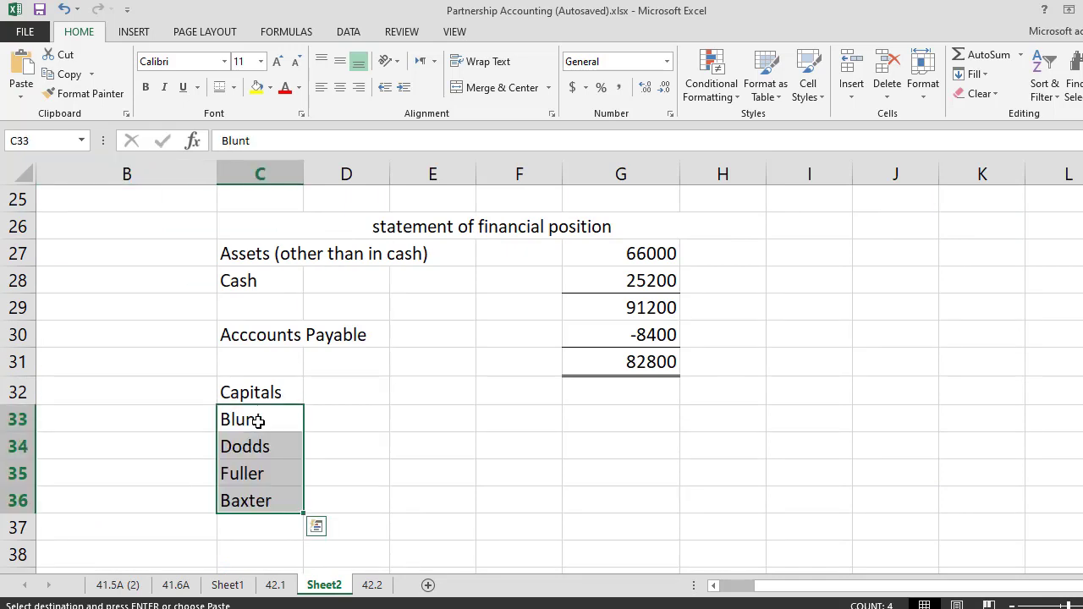
{"action": "left_click", "coordinate": [372, 443]}
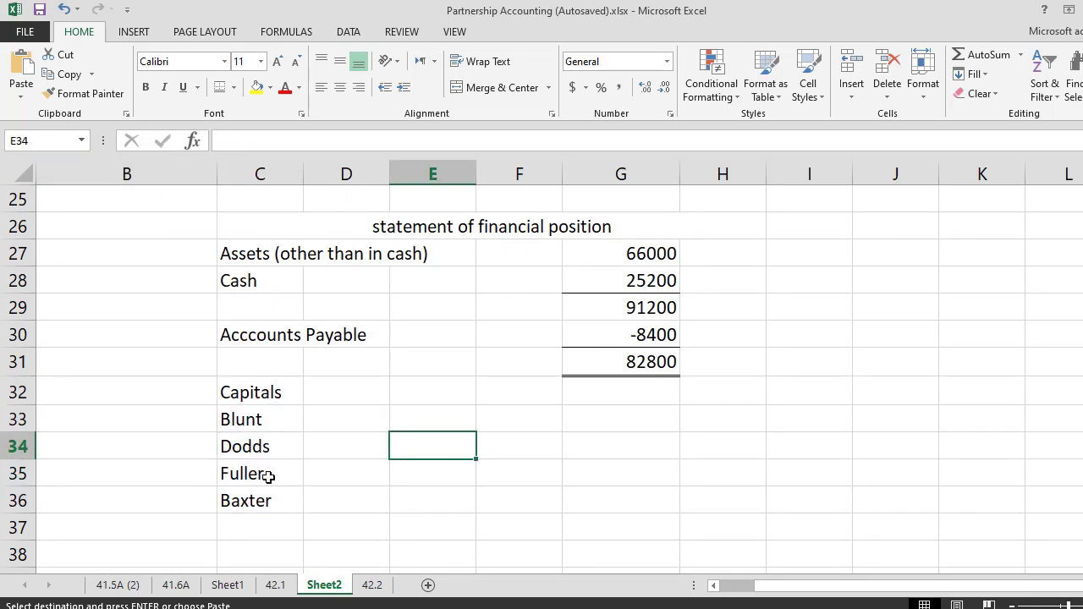
Check the Balance c/d row of the capital accounts and enter the first partner's capital of 4000 in G33
{"action": "scroll", "coordinate": [254, 491], "scroll_direction": "up", "scroll_amount": 1}
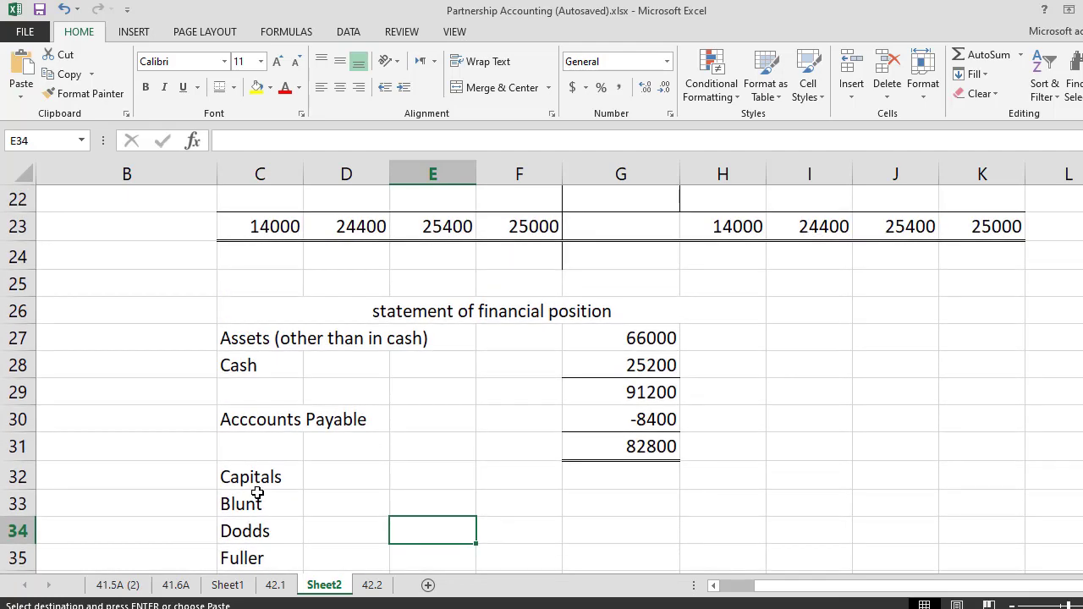
{"action": "scroll", "coordinate": [257, 491], "scroll_direction": "up", "scroll_amount": 2}
{"action": "scroll", "coordinate": [258, 493], "scroll_direction": "down", "scroll_amount": 2}
{"action": "scroll", "coordinate": [331, 518], "scroll_direction": "up", "scroll_amount": 2}
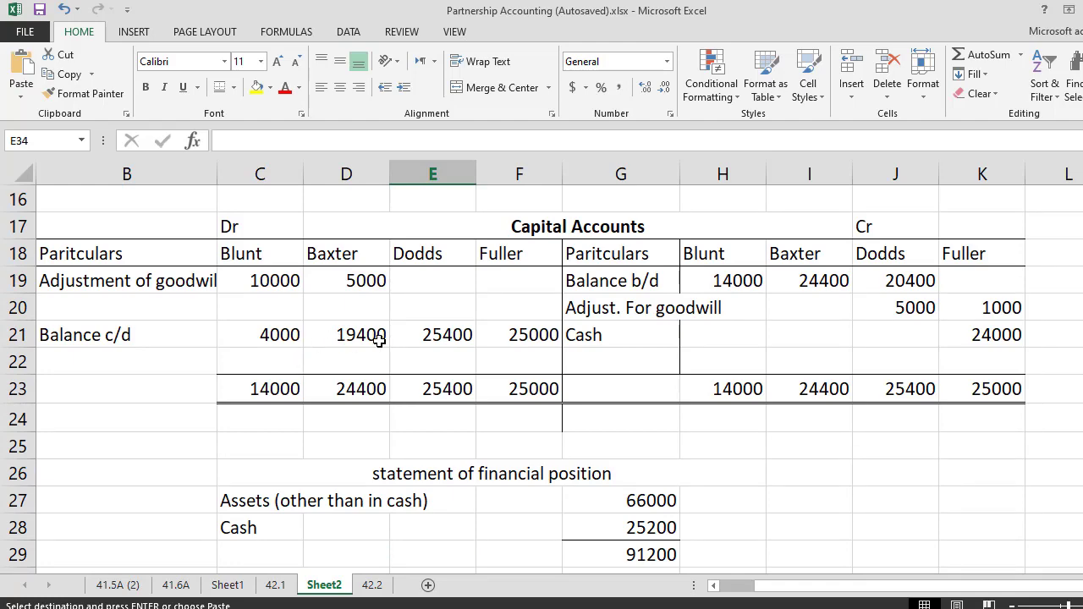
{"action": "scroll", "coordinate": [519, 351], "scroll_direction": "down", "scroll_amount": 3}
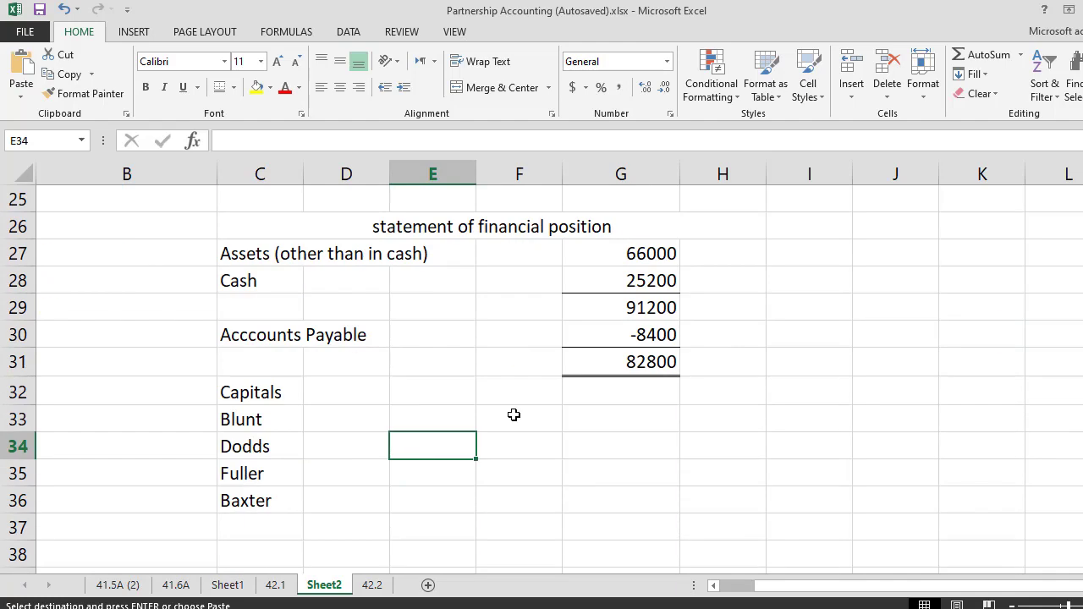
{"action": "left_click", "coordinate": [588, 419]}
{"action": "type", "text": "4000"}
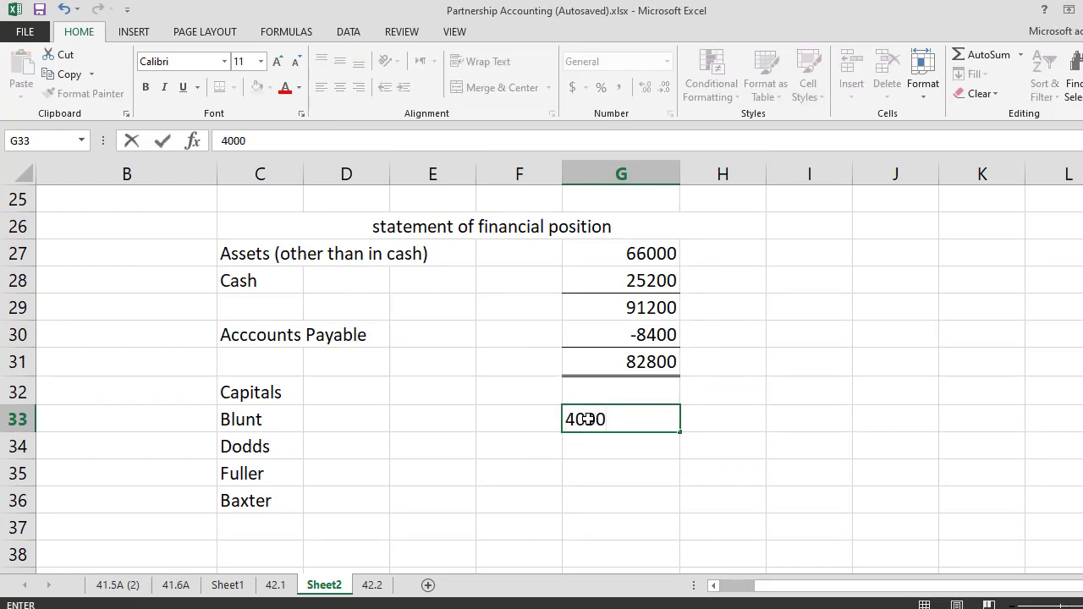
{"action": "key", "text": "Return"}
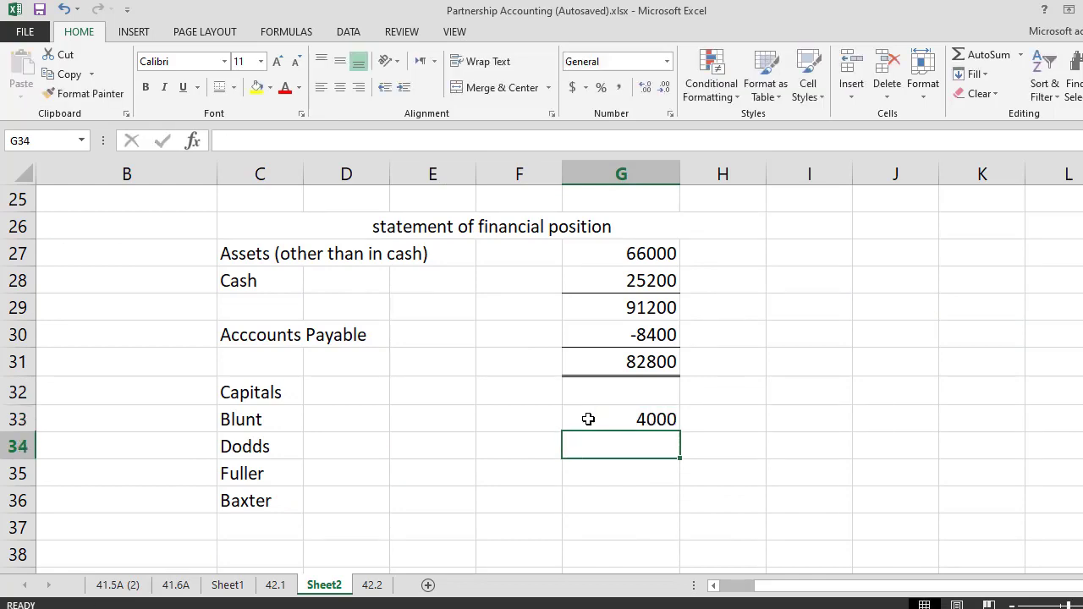
Fill in the other partners' capitals with =D21 in G34, 25400 in G35 and 25000 in G36
{"action": "type", "text": "="}
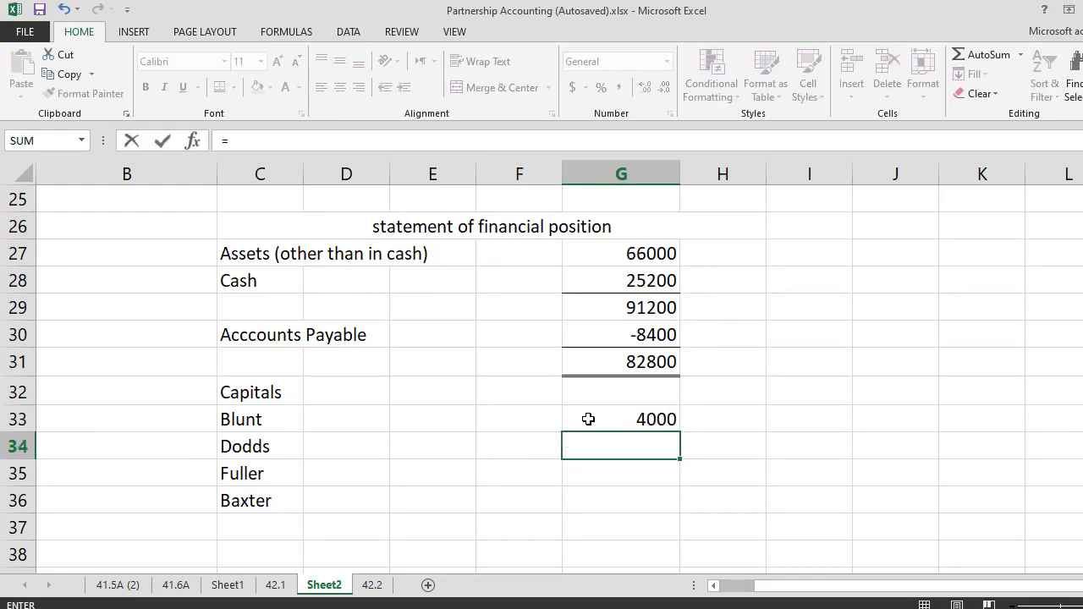
{"action": "scroll", "coordinate": [588, 419], "scroll_direction": "up", "scroll_amount": 3}
{"action": "left_click", "coordinate": [354, 336]}
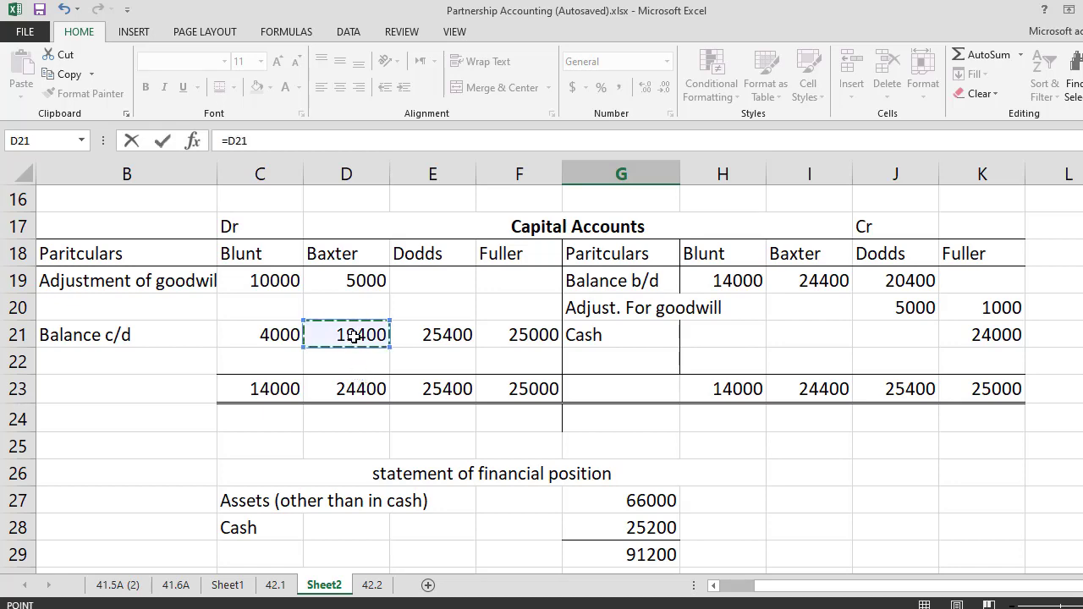
{"action": "key", "text": "Return"}
{"action": "type", "text": "25400"}
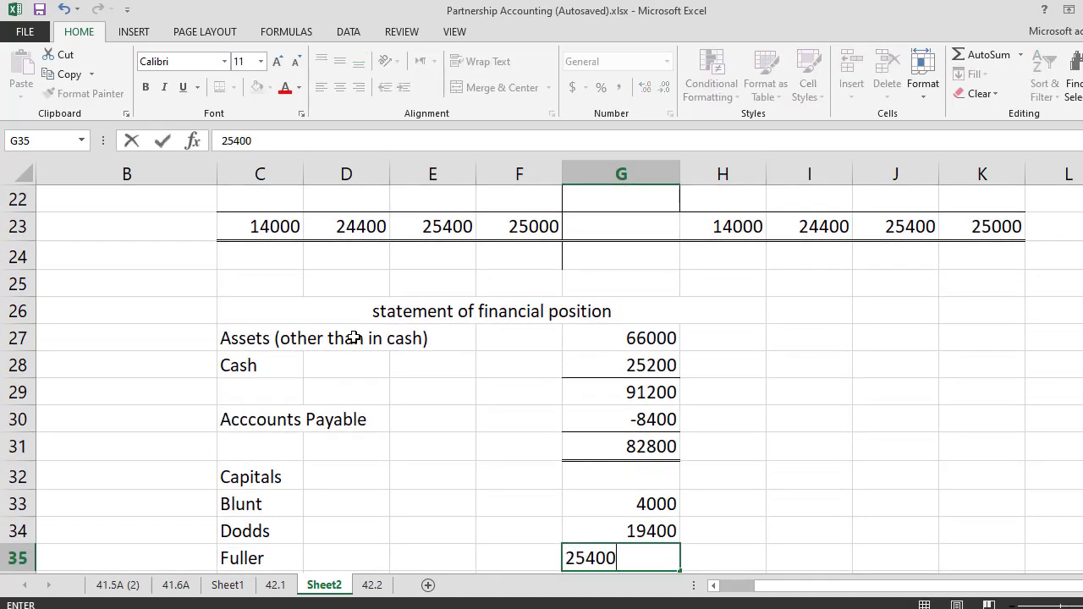
{"action": "key", "text": "Return"}
{"action": "scroll", "coordinate": [354, 336], "scroll_direction": "up", "scroll_amount": 4}
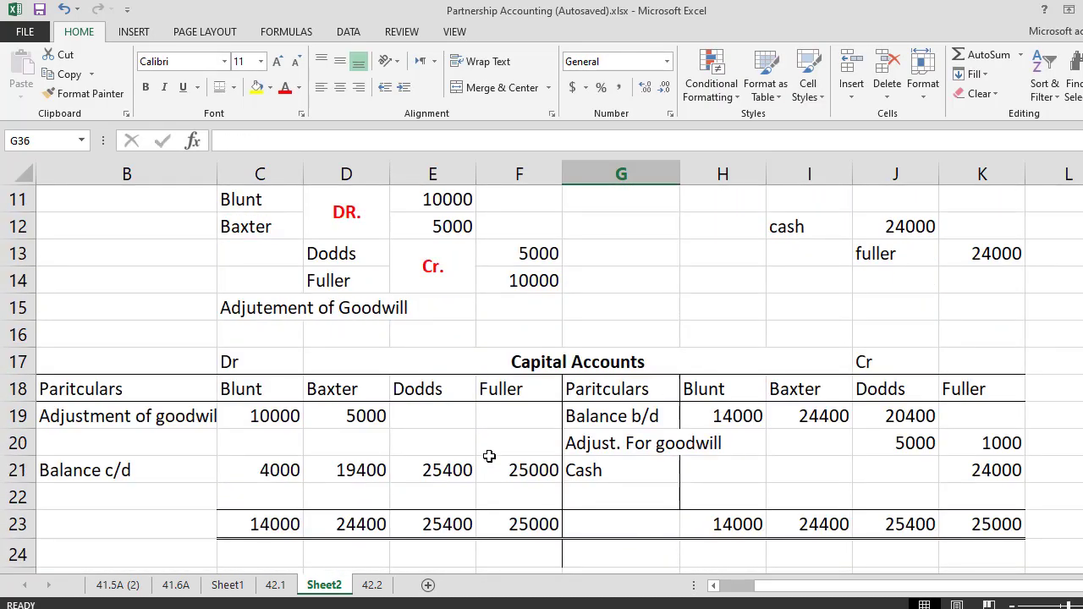
{"action": "scroll", "coordinate": [491, 458], "scroll_direction": "down", "scroll_amount": 4}
{"action": "type", "text": "25000"}
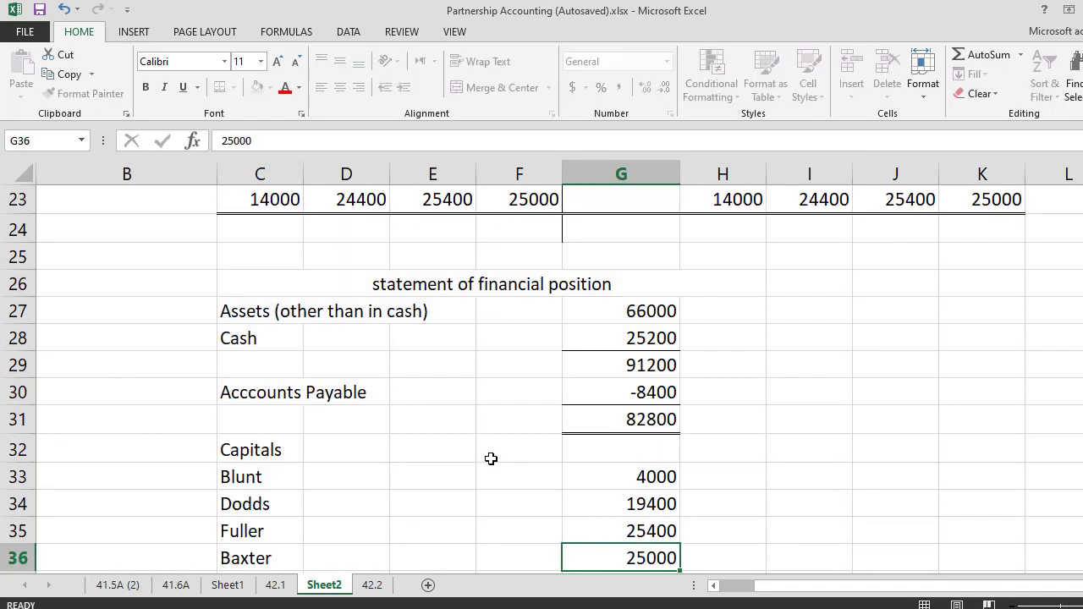
{"action": "key", "text": "Return"}
Total the partners' capitals in G37 with the formula =SUM(G33:G36)
{"action": "type", "text": "=sum,"}
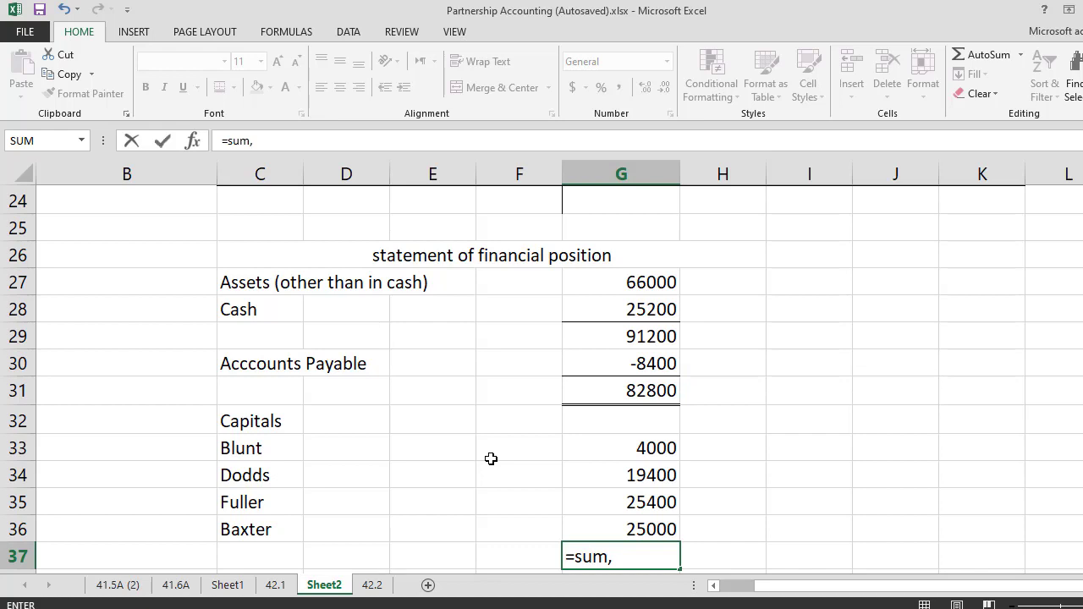
{"action": "key", "text": "BackSpace"}
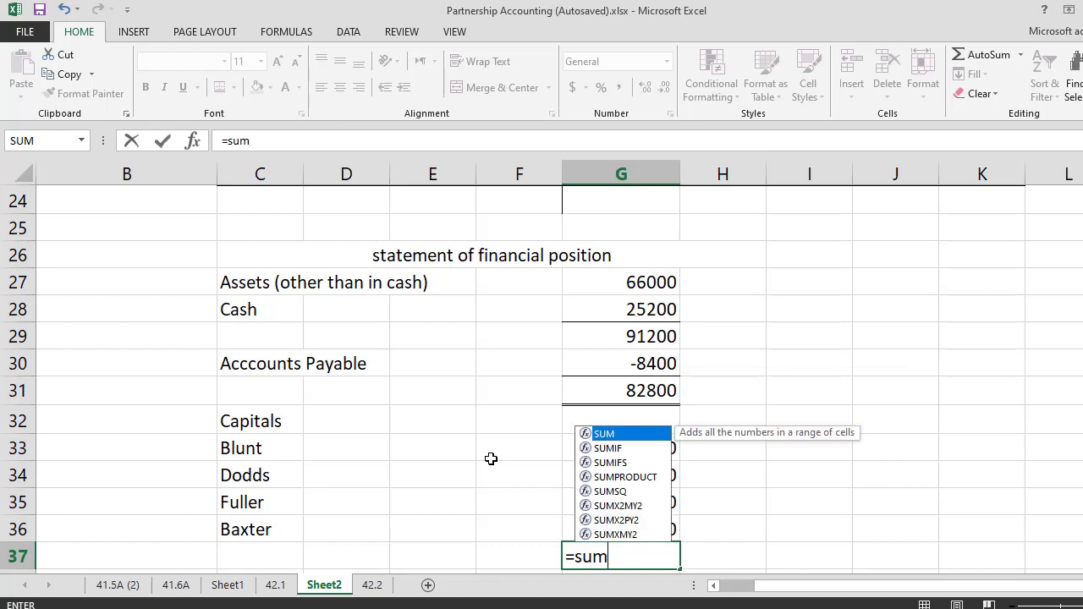
{"action": "type", "text": "("}
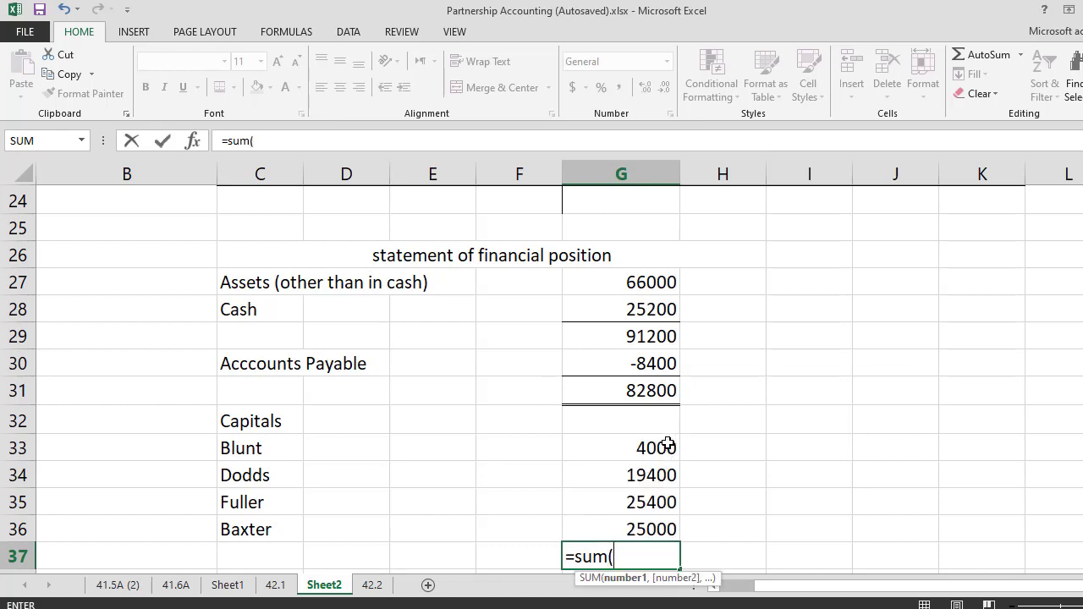
{"action": "left_click_drag", "start_coordinate": [667, 442], "coordinate": [663, 518]}
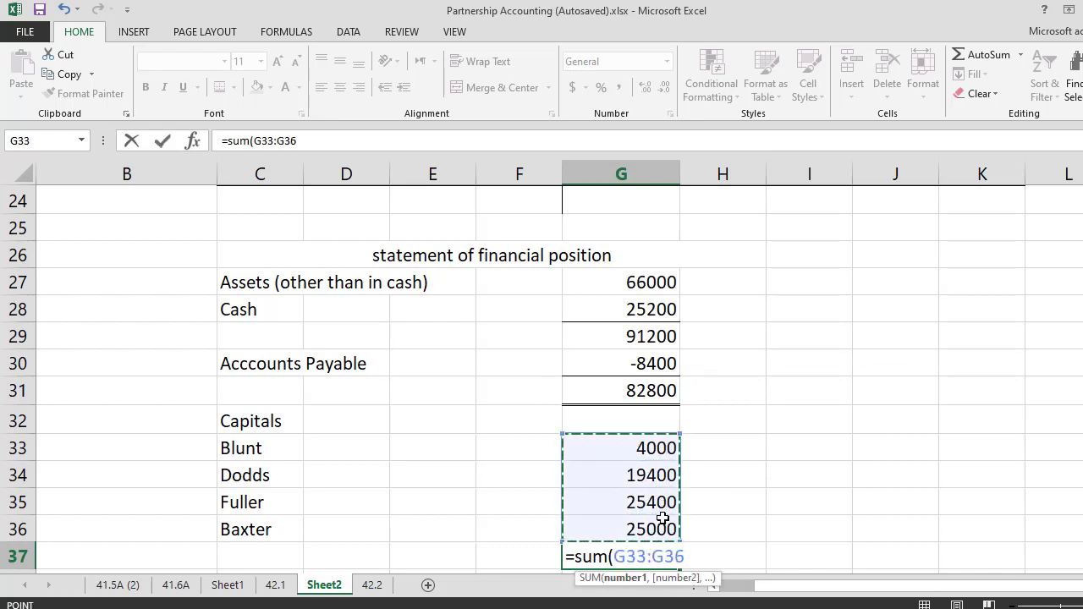
{"action": "type", "text": ")"}
{"action": "key", "text": "Return"}
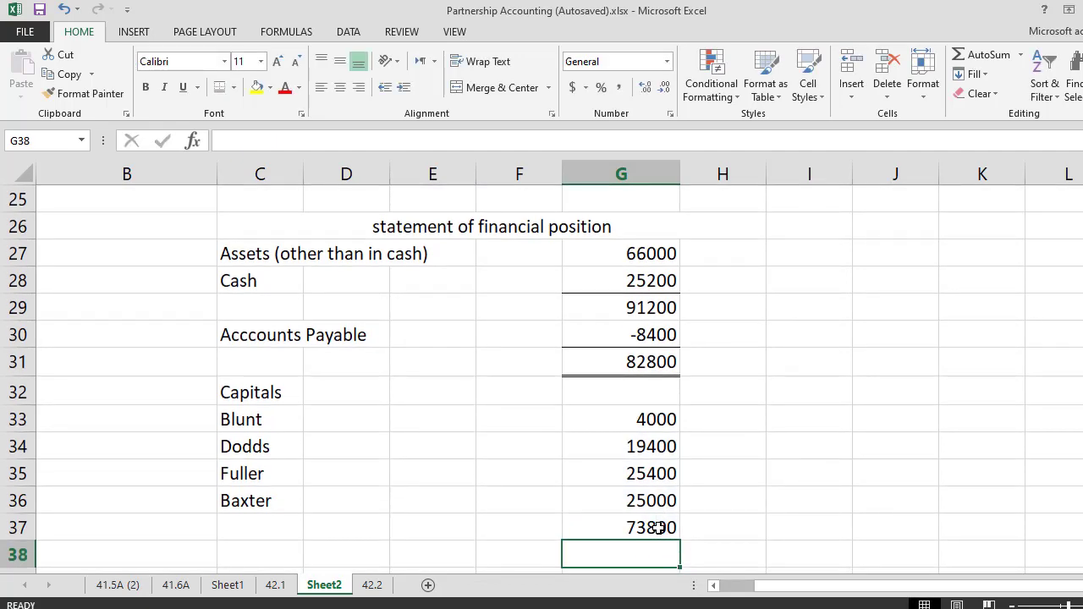
{"action": "left_click", "coordinate": [661, 525]}
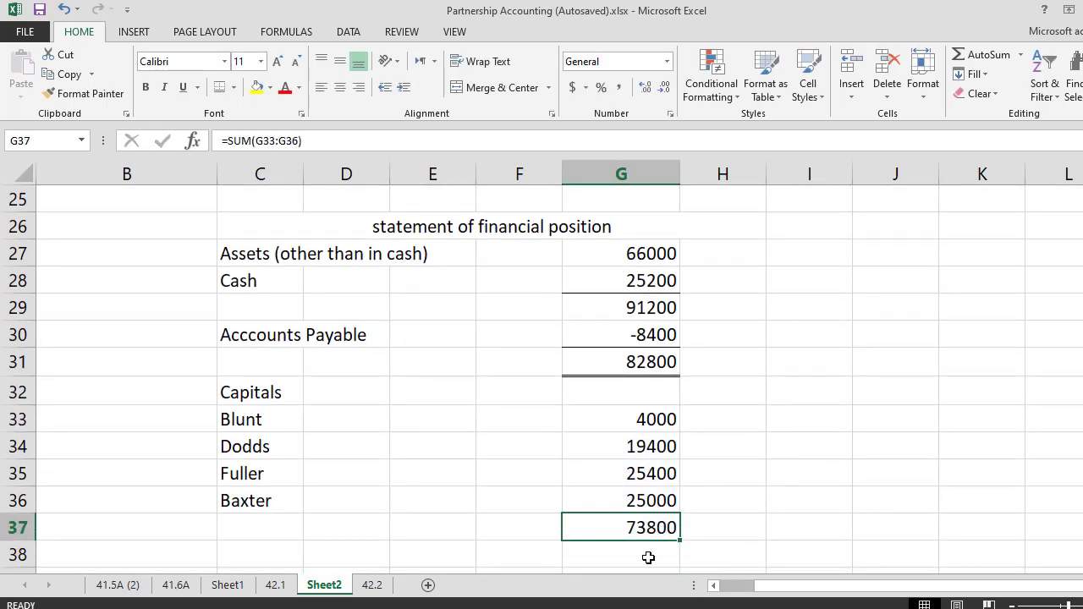
Check the partner order in the Nitro Pro PDF and correct headings D18:E18 in Excel to the second and third partners' names
{"action": "key", "text": "alt+Tab"}
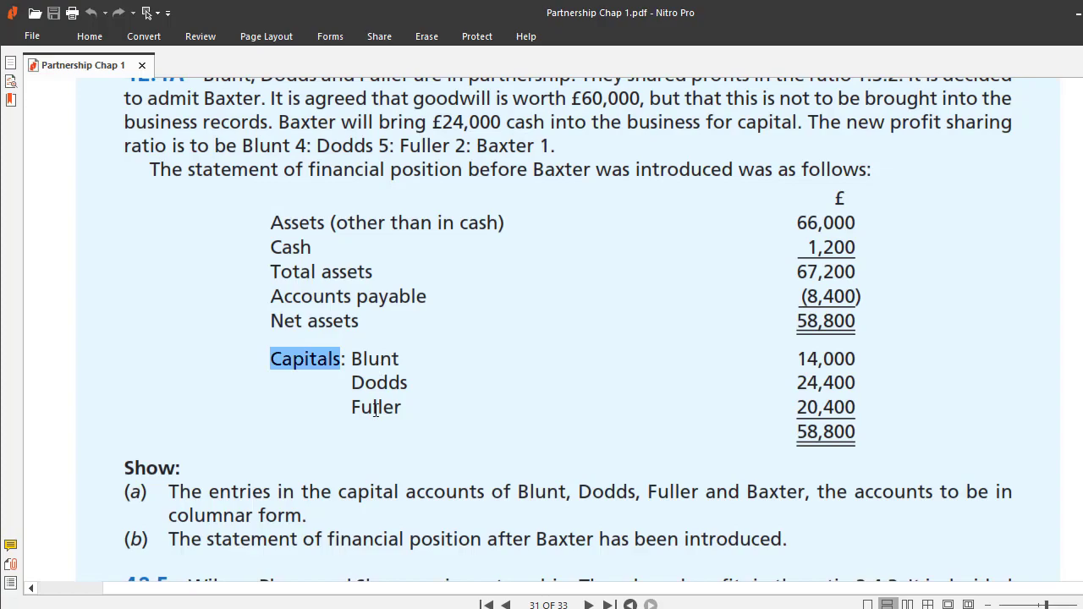
{"action": "key", "text": "alt+Tab"}
{"action": "scroll", "coordinate": [254, 499], "scroll_direction": "up", "scroll_amount": 3}
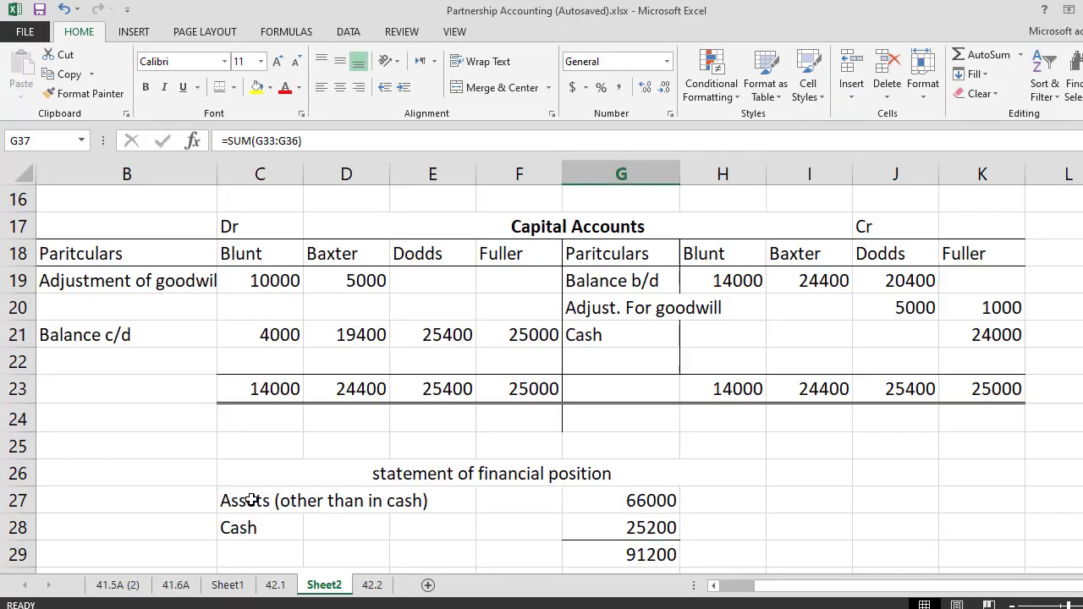
{"action": "left_click", "coordinate": [337, 254]}
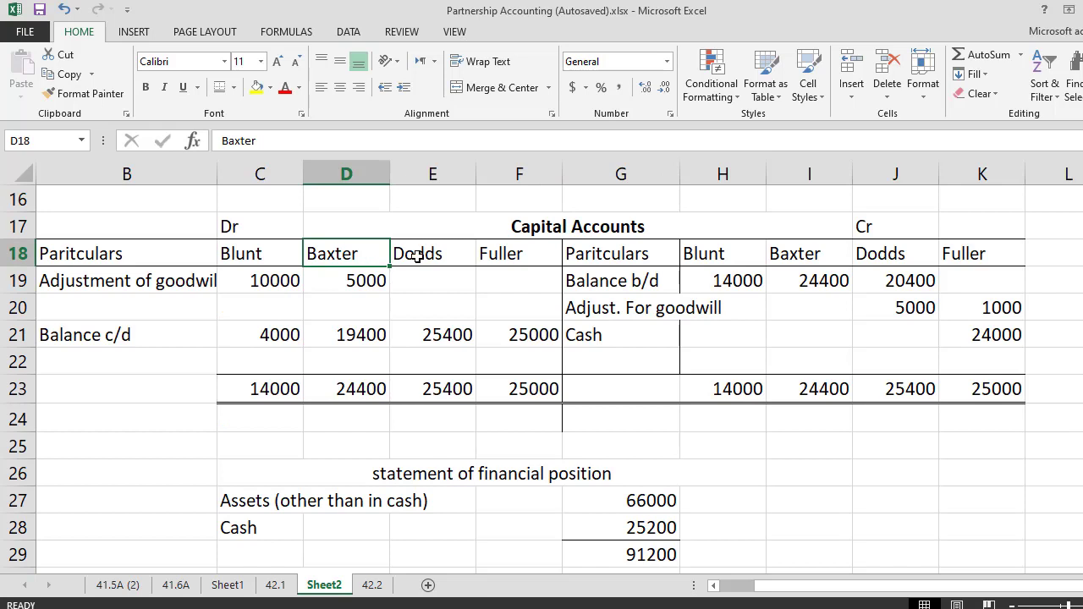
{"action": "left_click_drag", "start_coordinate": [416, 257], "coordinate": [323, 259]}
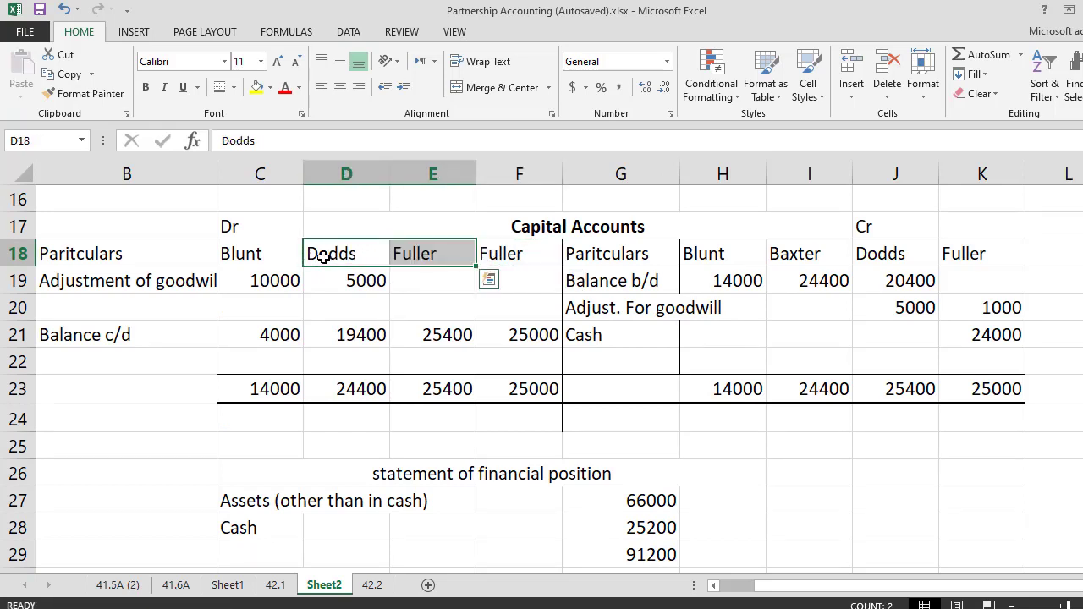
{"action": "left_click", "coordinate": [503, 254]}
Copy the incoming partner's name from C36 into the last heading on each side of the capital accounts, F18 and K18
{"action": "scroll", "coordinate": [503, 253], "scroll_direction": "down", "scroll_amount": 3}
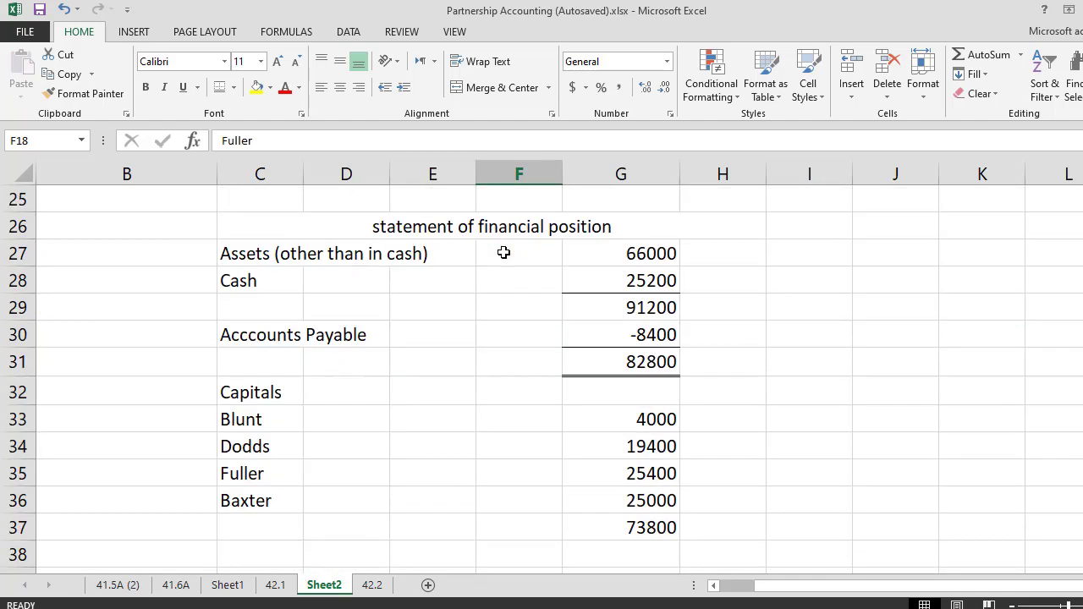
{"action": "left_click", "coordinate": [261, 501]}
{"action": "key", "text": "ctrl+c"}
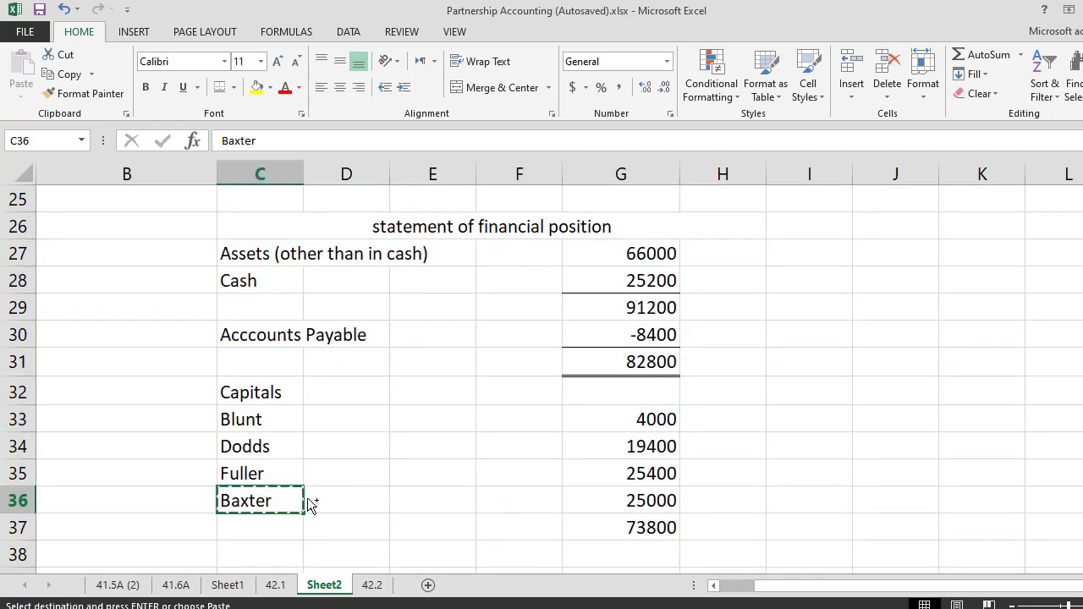
{"action": "scroll", "coordinate": [434, 358], "scroll_direction": "up", "scroll_amount": 5}
{"action": "left_click", "coordinate": [488, 426]}
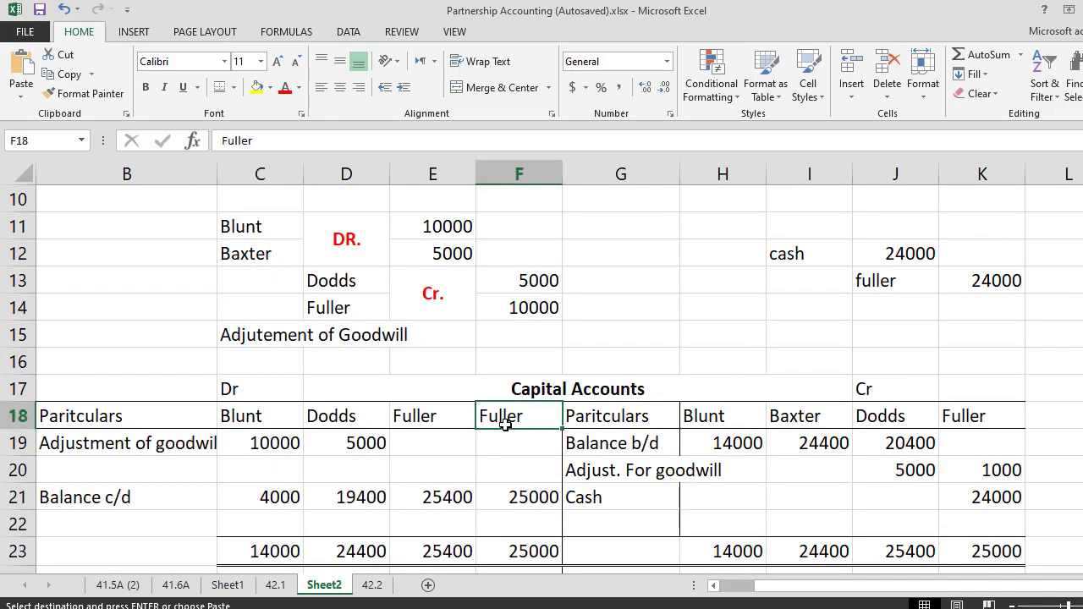
{"action": "key", "text": "ctrl+v"}
{"action": "left_click", "coordinate": [1000, 415]}
{"action": "key", "text": "ctrl+v"}
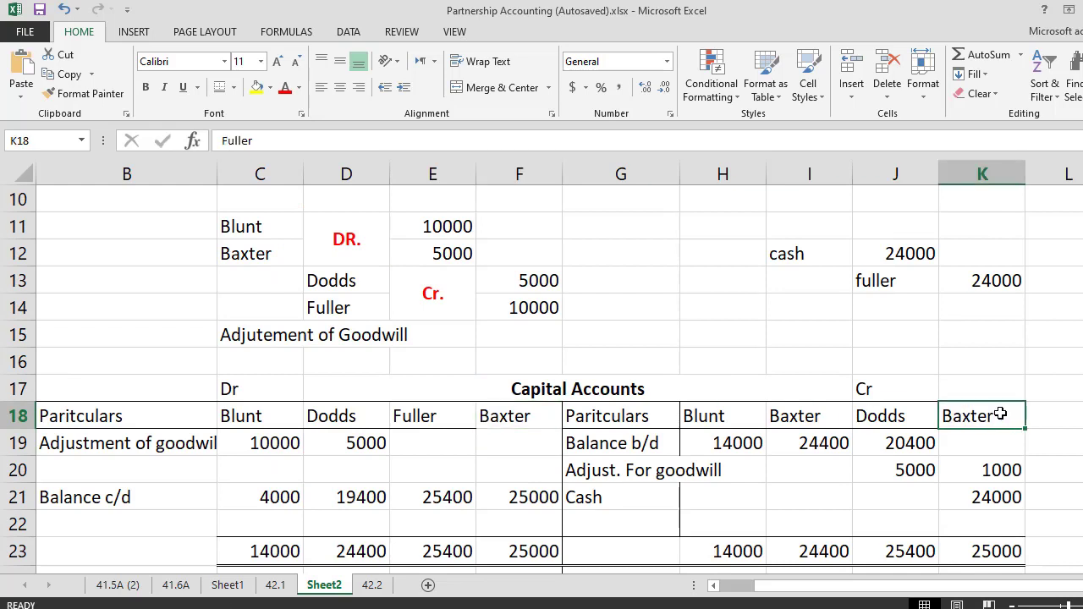
Copy the three existing partners' headings from C18:E18 over the credit-side headings H18:J18
{"action": "left_click_drag", "start_coordinate": [252, 415], "coordinate": [423, 414]}
{"action": "key", "text": "ctrl+c"}
{"action": "left_click_drag", "start_coordinate": [713, 415], "coordinate": [896, 417]}
{"action": "key", "text": "ctrl+v"}
{"action": "left_click", "coordinate": [867, 476]}
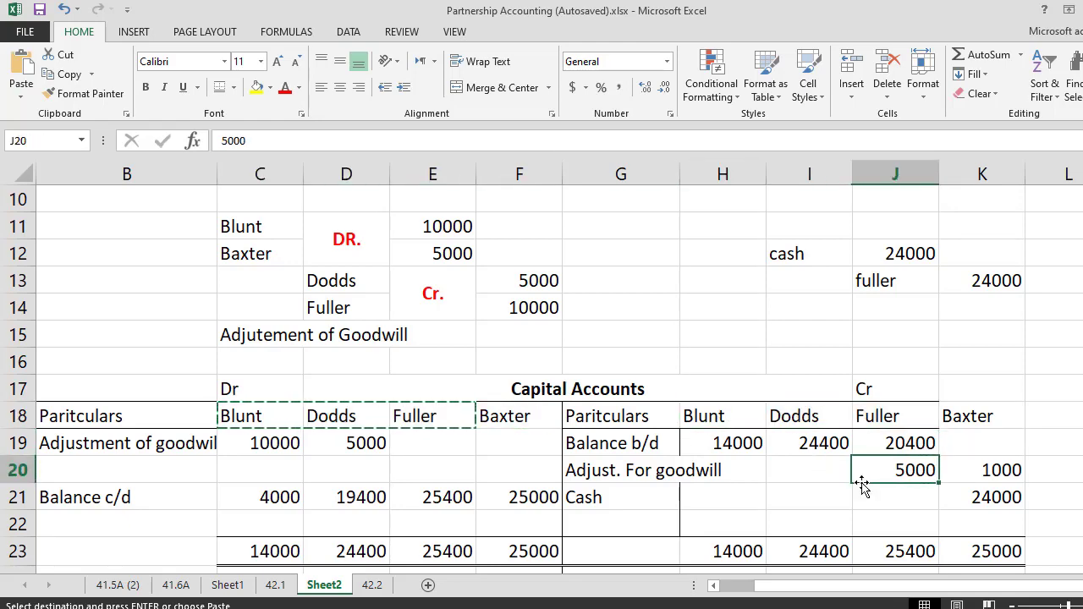
{"action": "scroll", "coordinate": [468, 474], "scroll_direction": "down", "scroll_amount": 1}
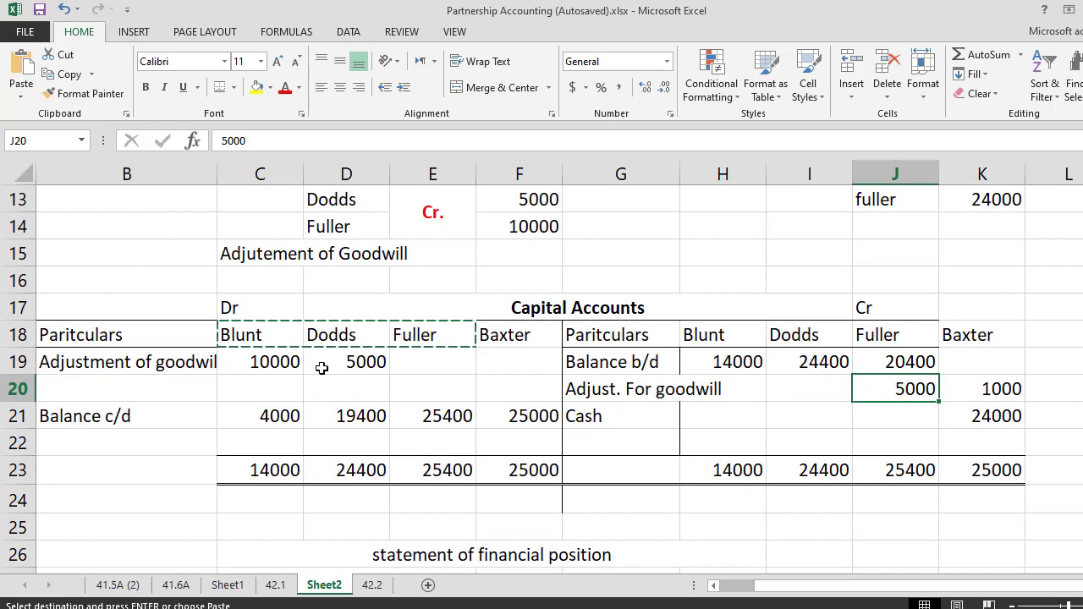
Move the 5000 debit-side goodwill adjustment from D19 to the incoming partner's column in F19
{"action": "left_click", "coordinate": [363, 363]}
{"action": "key", "text": "ctrl+x"}
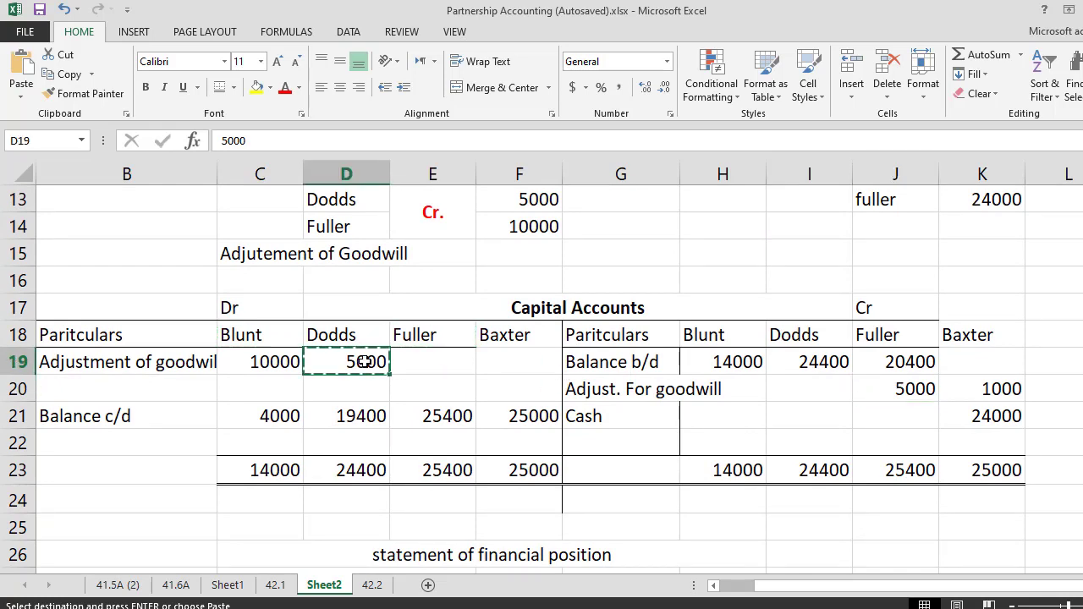
{"action": "left_click", "coordinate": [496, 361]}
{"action": "key", "text": "Return"}
Correct the credit-side goodwill adjustments by moving the 5000 from J20 to I20 and setting J20 to 10000
{"action": "left_click", "coordinate": [995, 390]}
{"action": "key", "text": "ctrl+x"}
{"action": "left_click", "coordinate": [795, 386]}
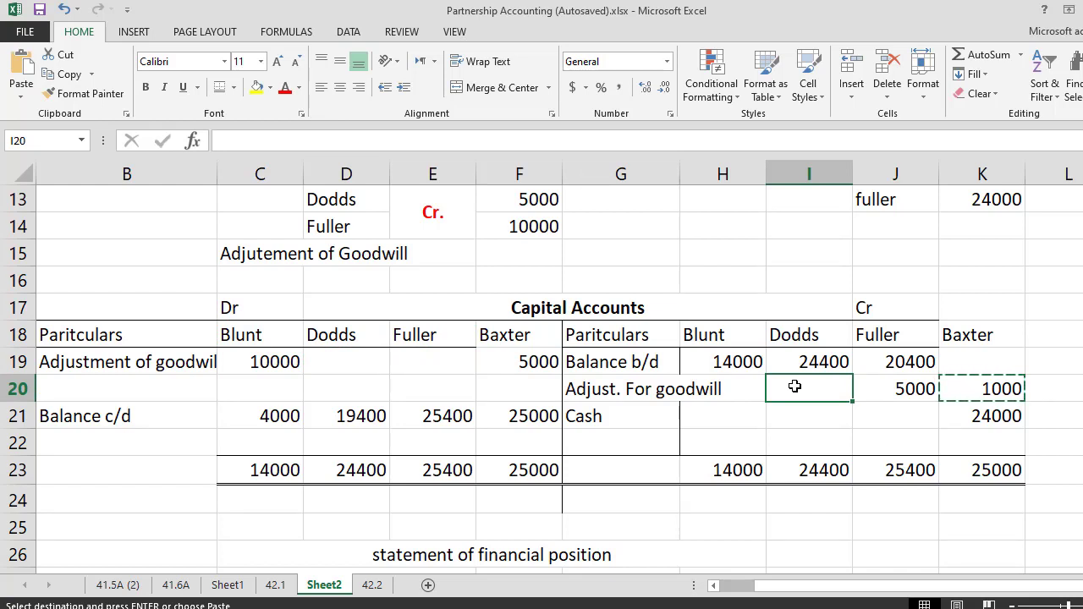
{"action": "left_click", "coordinate": [859, 411]}
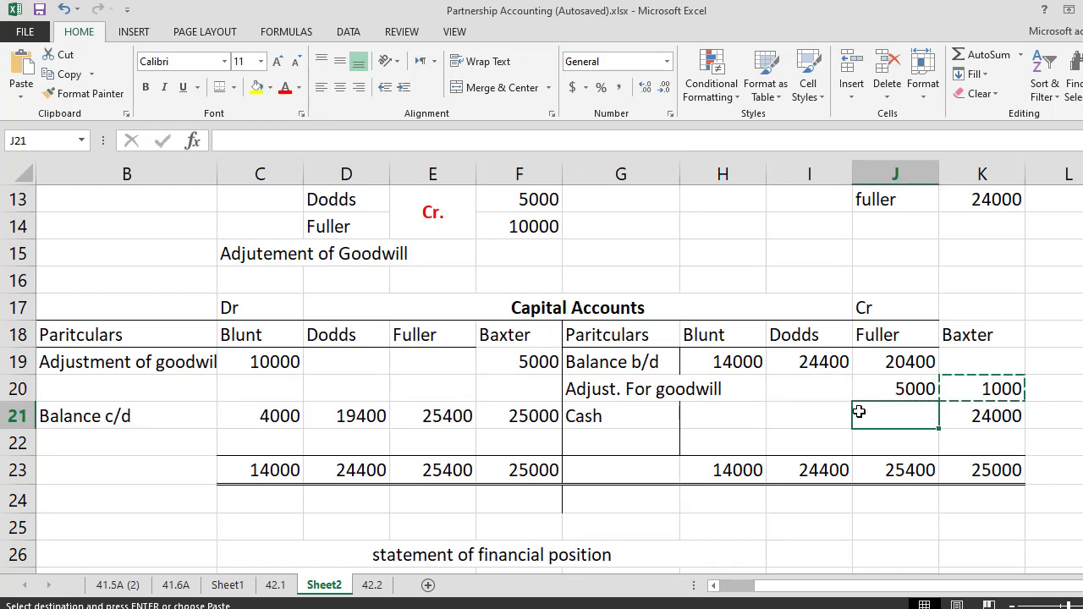
{"action": "left_click_drag", "start_coordinate": [899, 389], "coordinate": [815, 387]}
{"action": "double_click", "coordinate": [911, 391]}
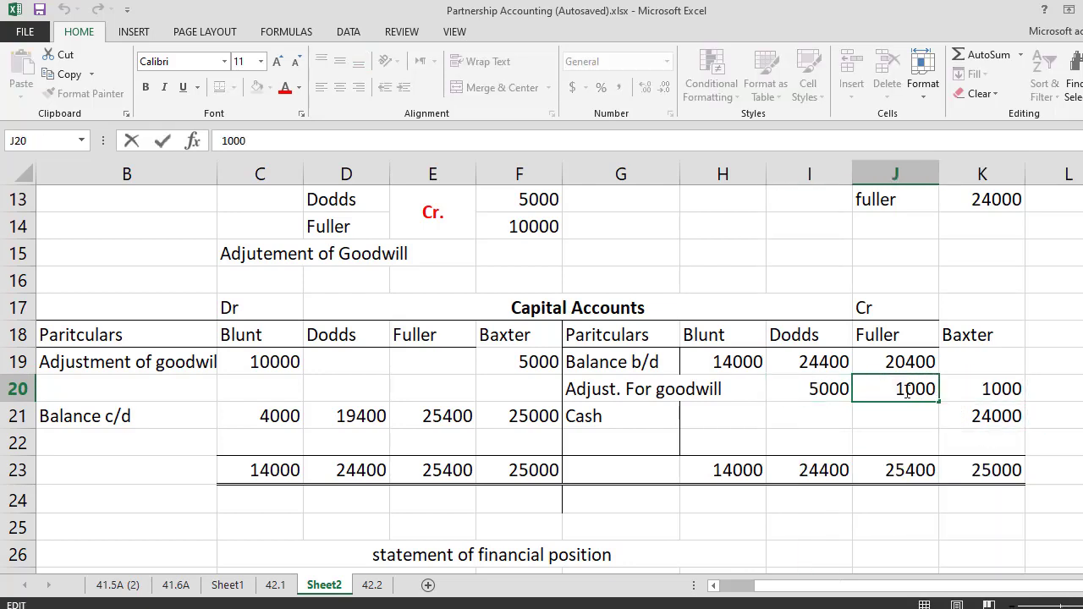
{"action": "type", "text": "0"}
{"action": "key", "text": "Return"}
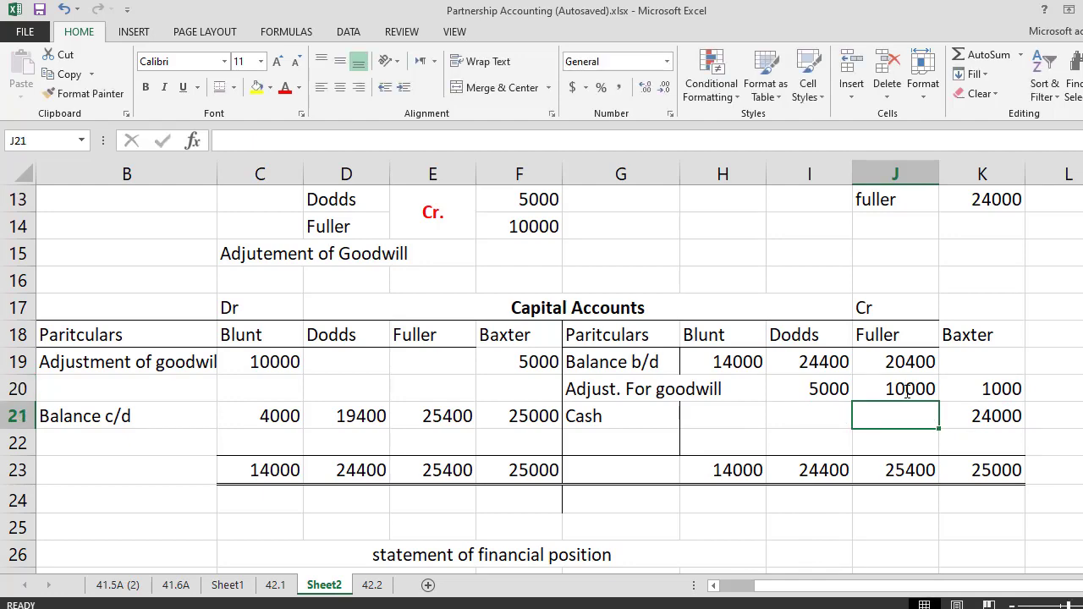
Check the goodwill journal entries and clear the incoming partner's credit-side goodwill amount in K20
{"action": "scroll", "coordinate": [533, 423], "scroll_direction": "up", "scroll_amount": 2}
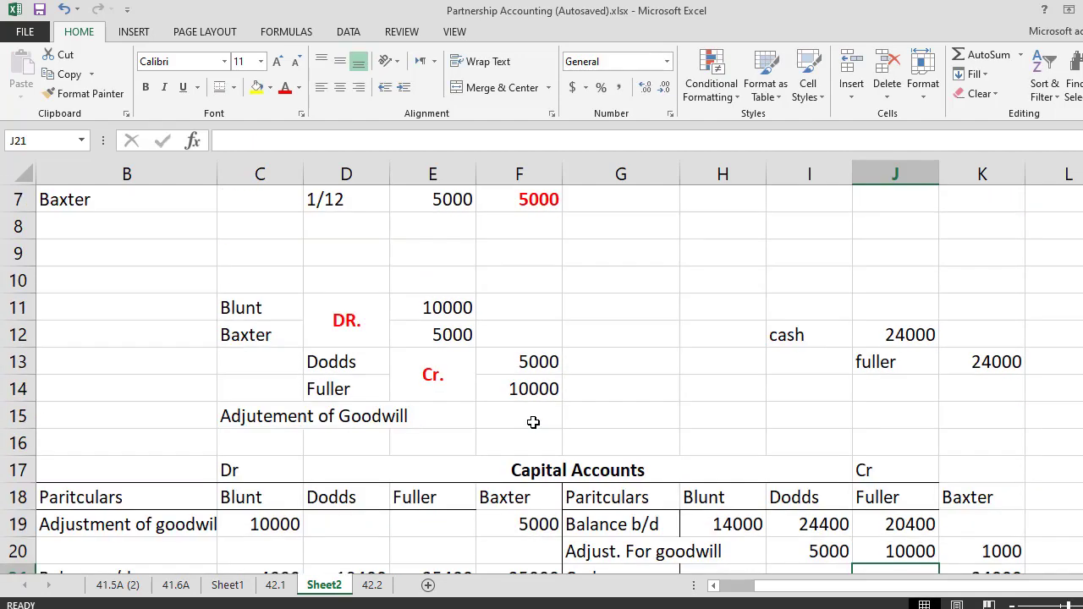
{"action": "scroll", "coordinate": [534, 423], "scroll_direction": "down", "scroll_amount": 2}
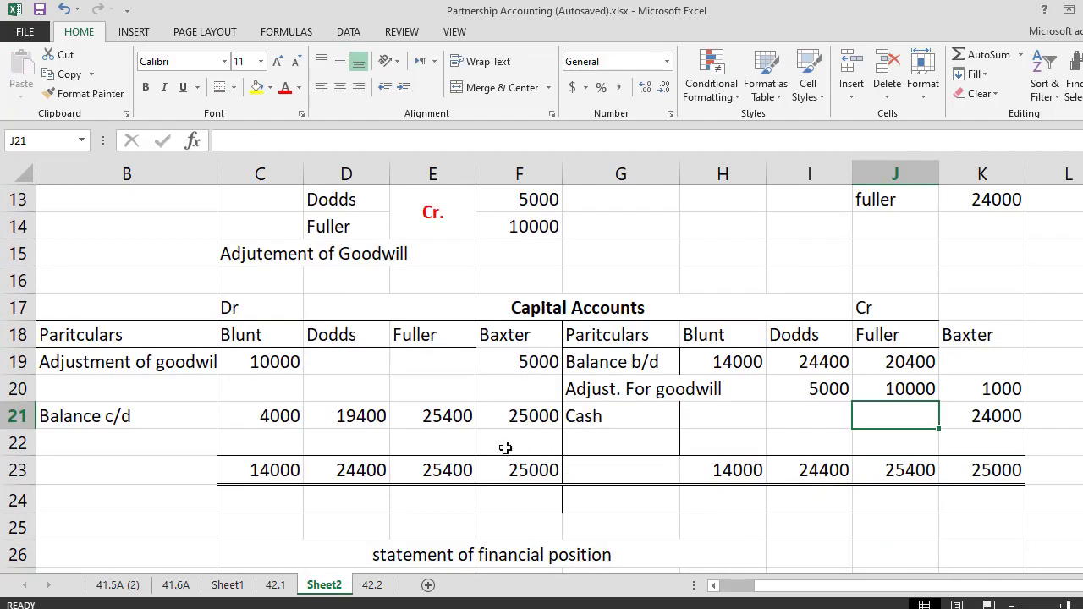
{"action": "left_click", "coordinate": [992, 391]}
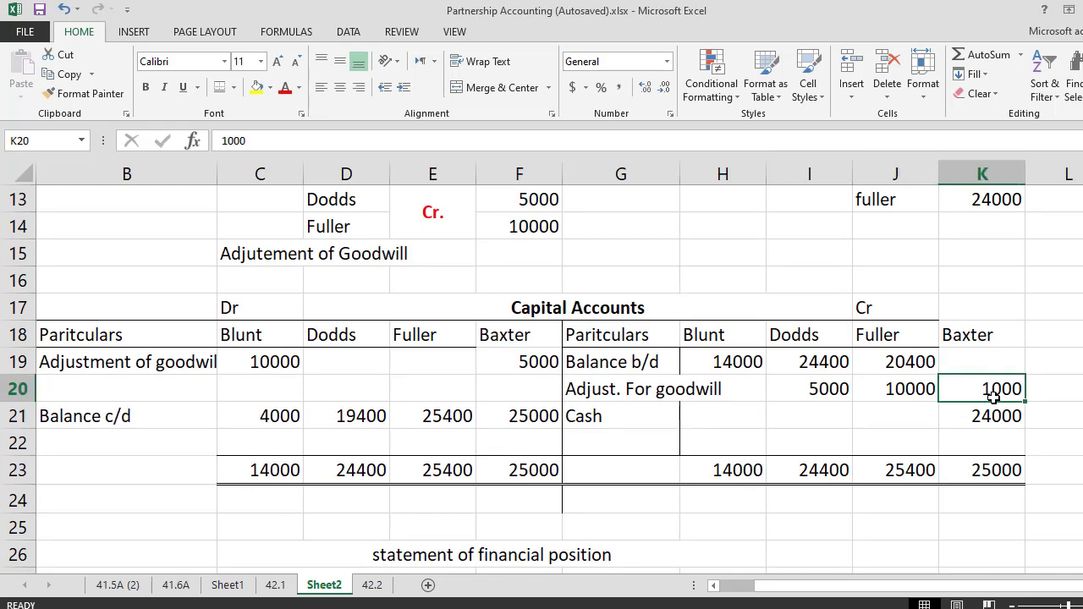
{"action": "key", "text": "Delete"}
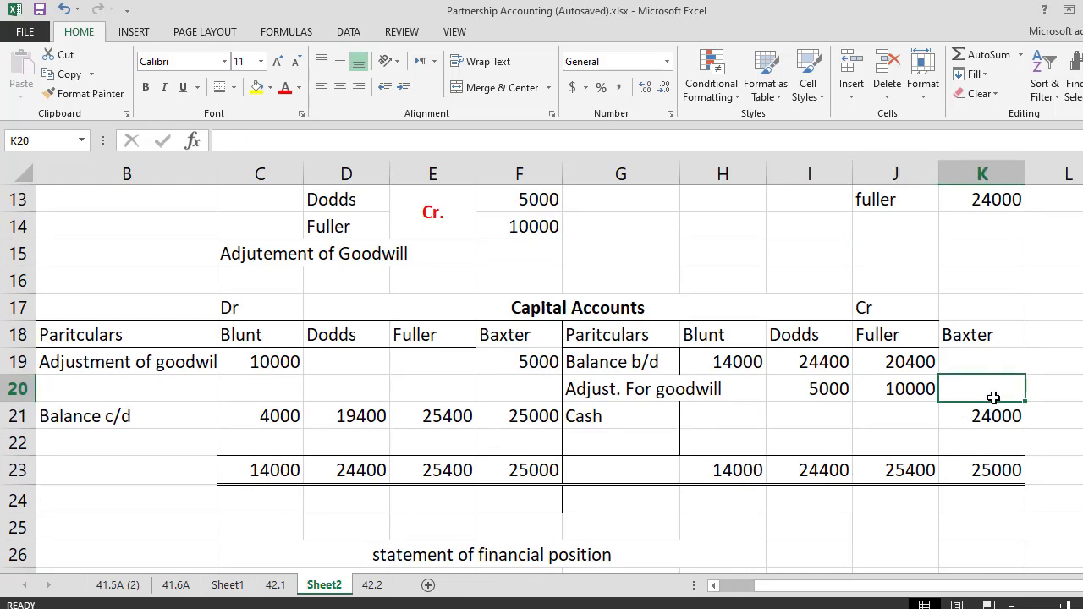
Recalculate the second partner's credit-side total in I23 with the formula =I19+I20
{"action": "left_click", "coordinate": [811, 481]}
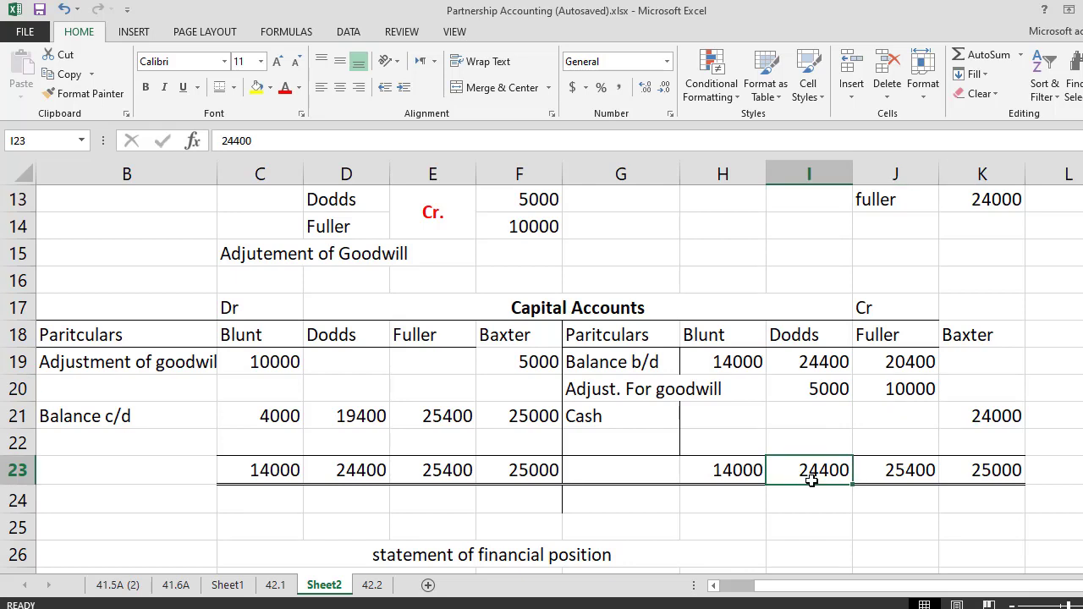
{"action": "type", "text": "="}
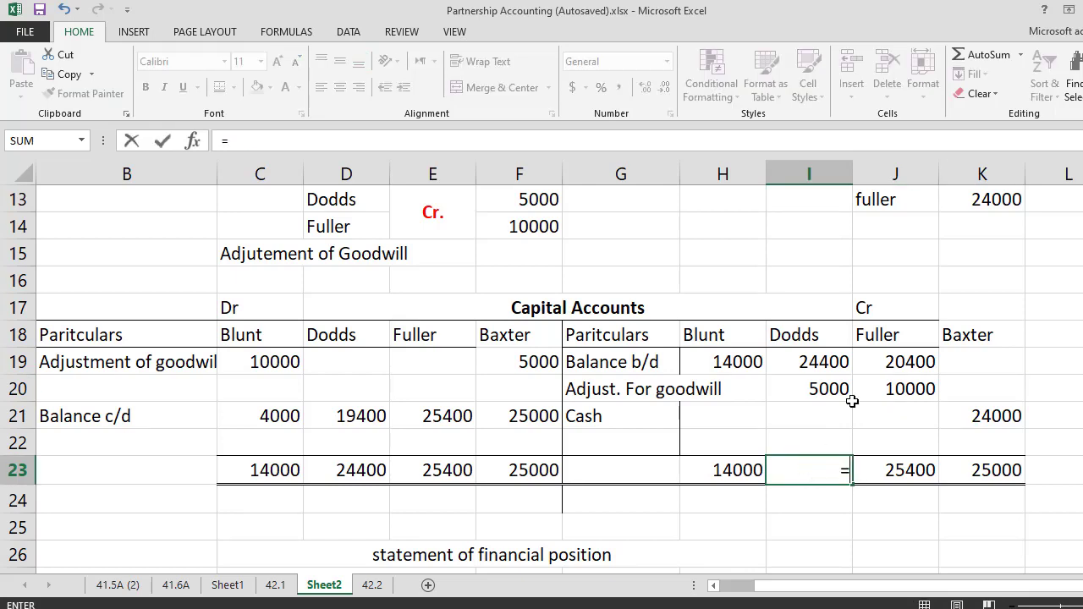
{"action": "left_click", "coordinate": [844, 362]}
{"action": "type", "text": "+"}
{"action": "left_click", "coordinate": [819, 388]}
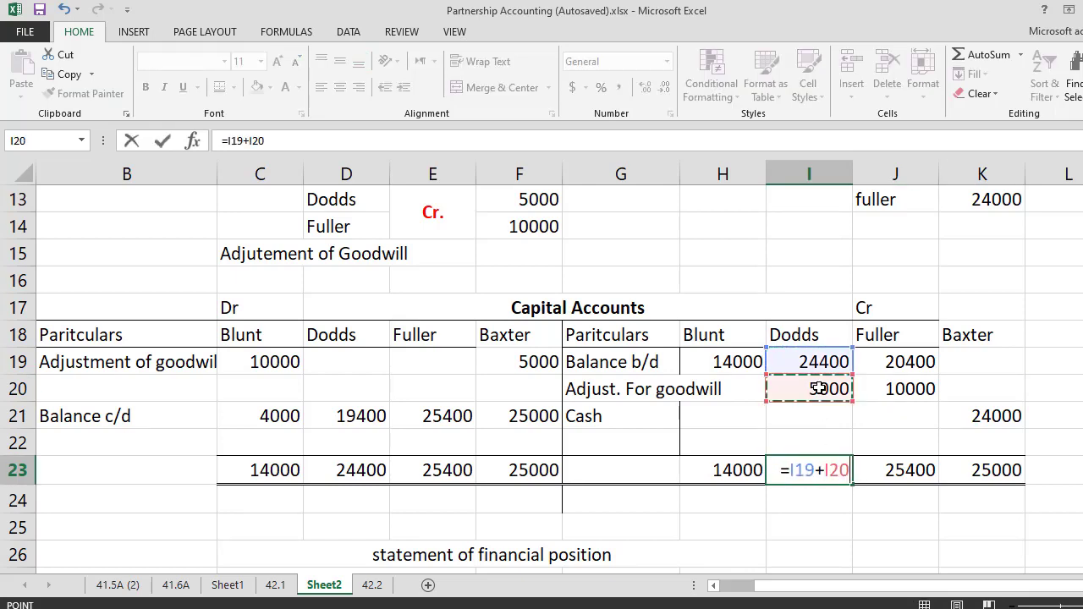
{"action": "key", "text": "Return"}
Set totals J23 and E23 to 30400, D23 to 29400 and K23 to 24000, and balances D21:F21 to 29400, 30400 and 19000
{"action": "left_click", "coordinate": [925, 471]}
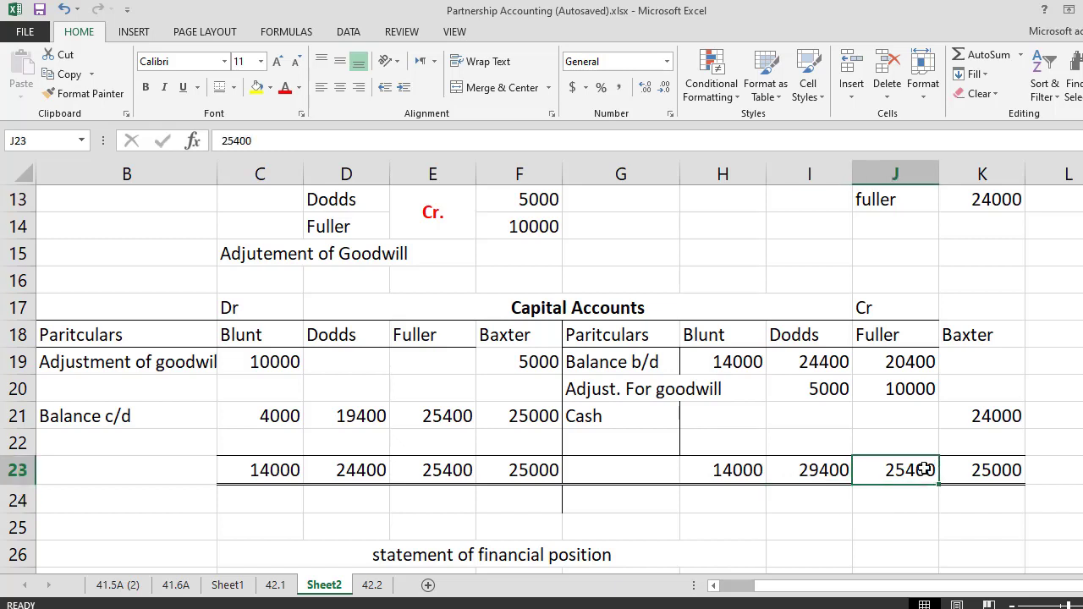
{"action": "type", "text": "="}
{"action": "key", "text": "BackSpace"}
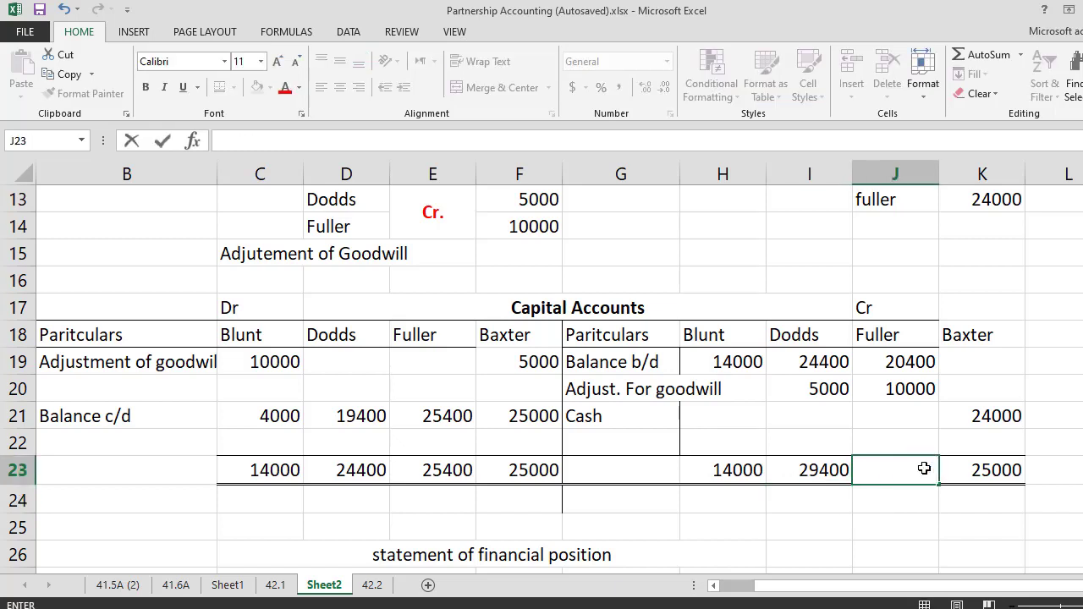
{"action": "type", "text": "30400"}
{"action": "key", "text": "Return"}
{"action": "left_click", "coordinate": [432, 499]}
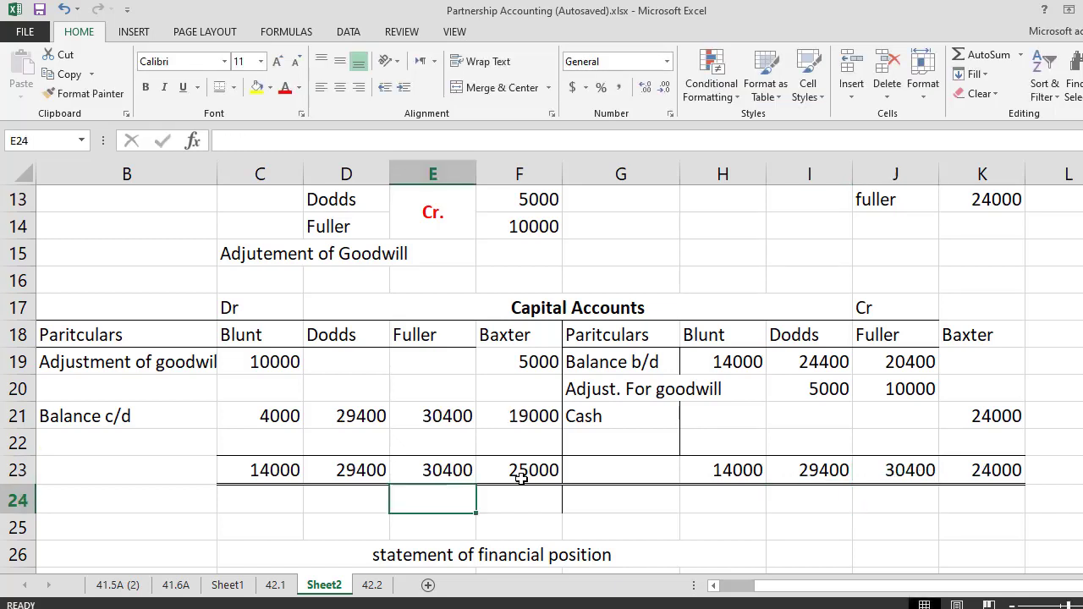
Compare the capital balances c/d with the statement of financial position and set the third partner's capital in G35 to 30400
{"action": "scroll", "coordinate": [477, 434], "scroll_direction": "down", "scroll_amount": 5}
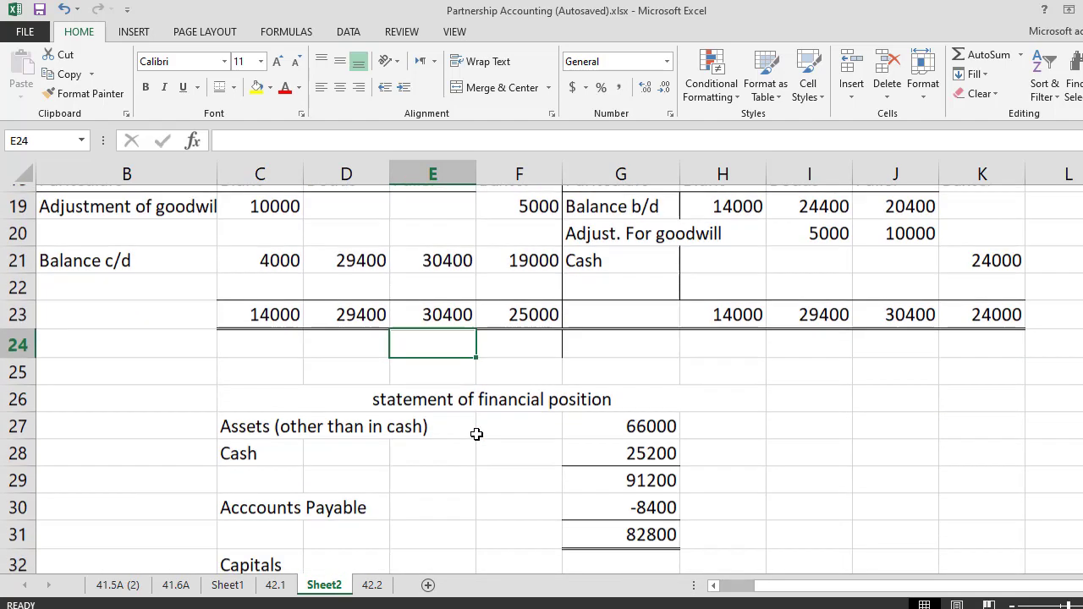
{"action": "scroll", "coordinate": [477, 434], "scroll_direction": "up", "scroll_amount": 3}
{"action": "scroll", "coordinate": [477, 434], "scroll_direction": "up", "scroll_amount": 1}
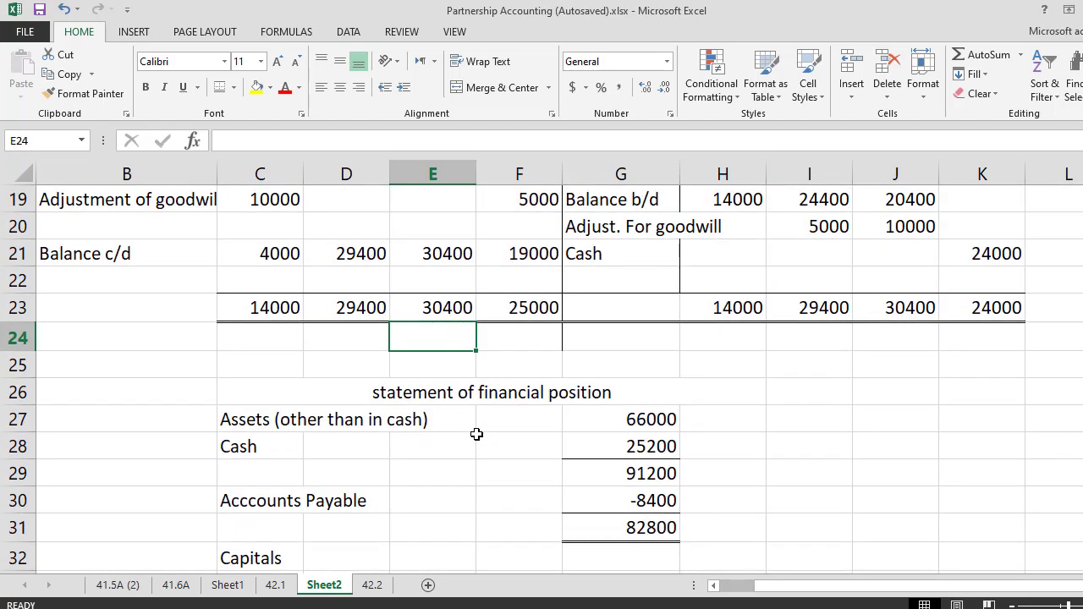
{"action": "scroll", "coordinate": [477, 434], "scroll_direction": "down", "scroll_amount": 1}
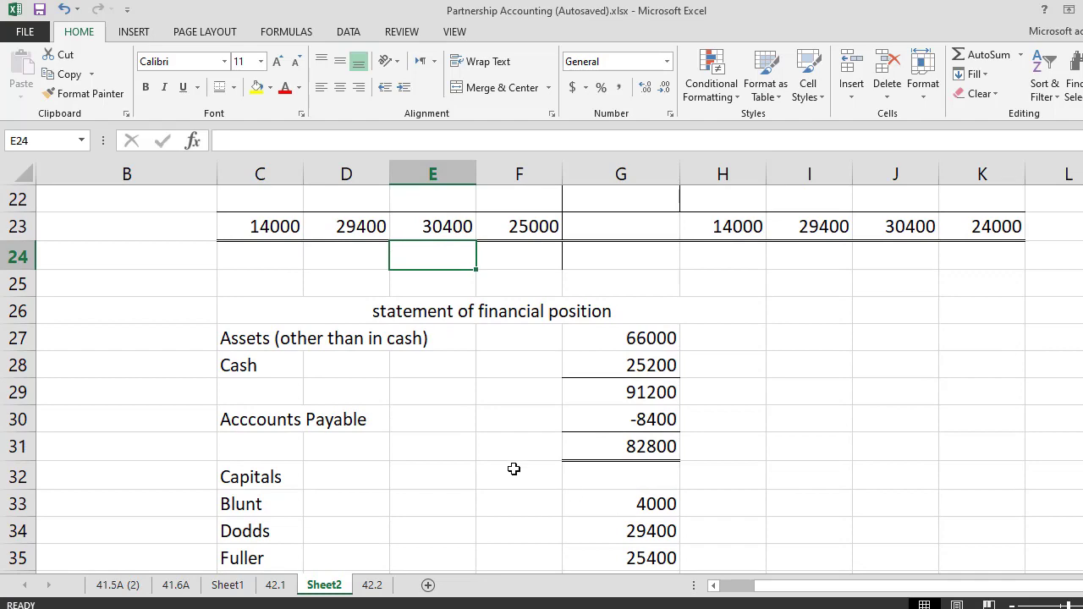
{"action": "scroll", "coordinate": [486, 430], "scroll_direction": "up", "scroll_amount": 1}
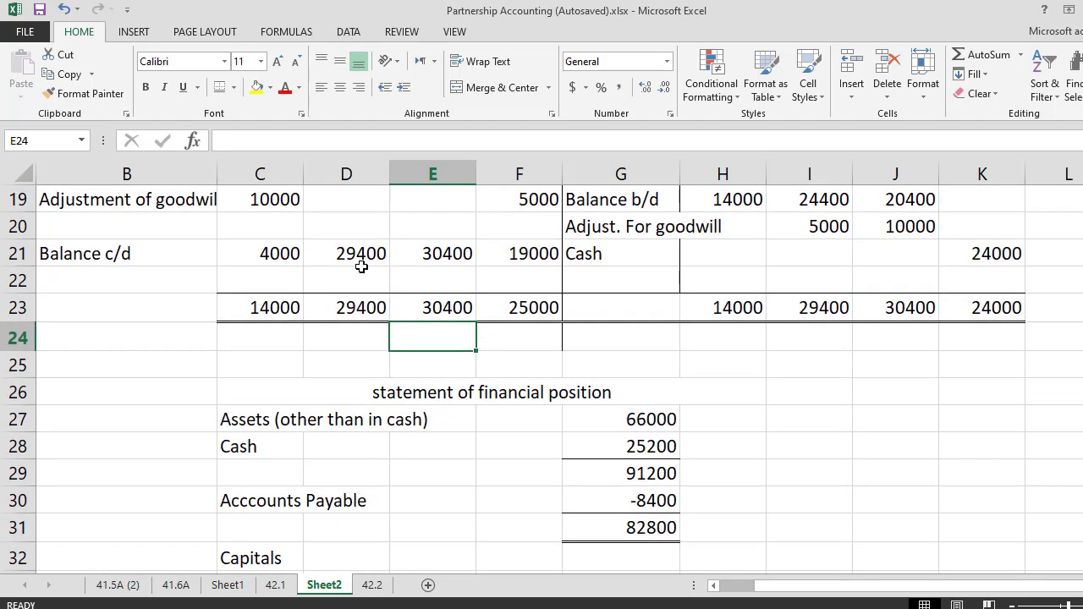
{"action": "scroll", "coordinate": [514, 373], "scroll_direction": "down", "scroll_amount": 1}
{"action": "scroll", "coordinate": [601, 538], "scroll_direction": "up", "scroll_amount": 2}
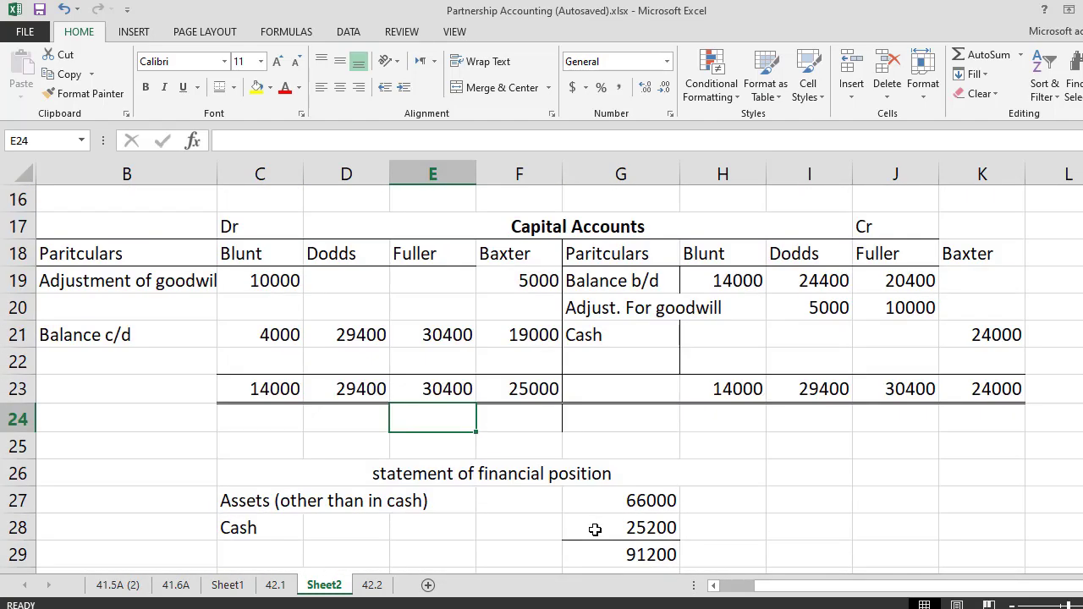
{"action": "scroll", "coordinate": [457, 382], "scroll_direction": "down", "scroll_amount": 3}
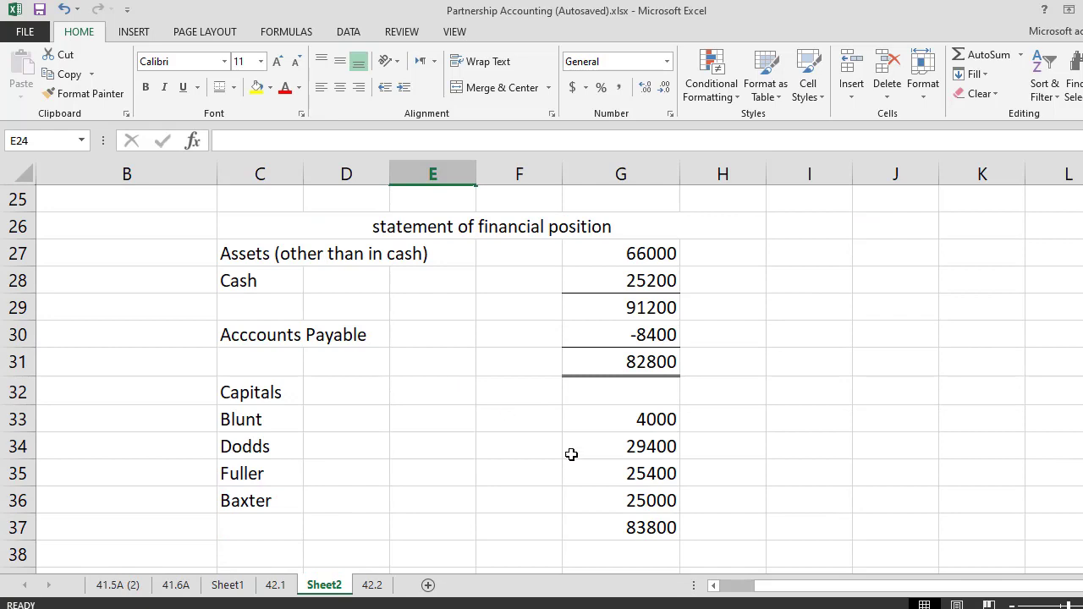
{"action": "left_click", "coordinate": [662, 479]}
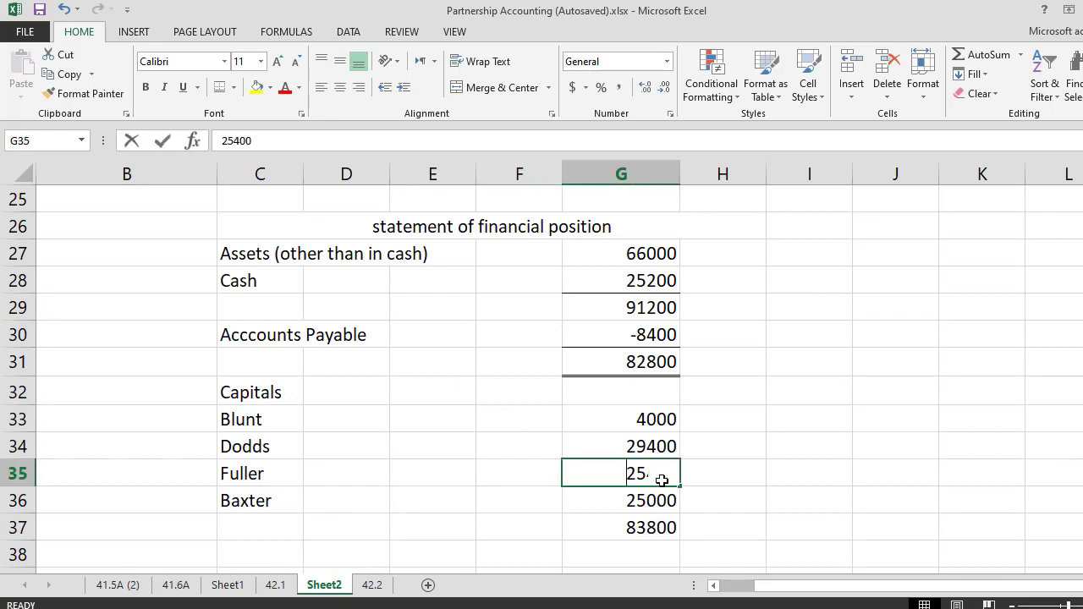
{"action": "type", "text": "30400"}
{"action": "key", "text": "Return"}
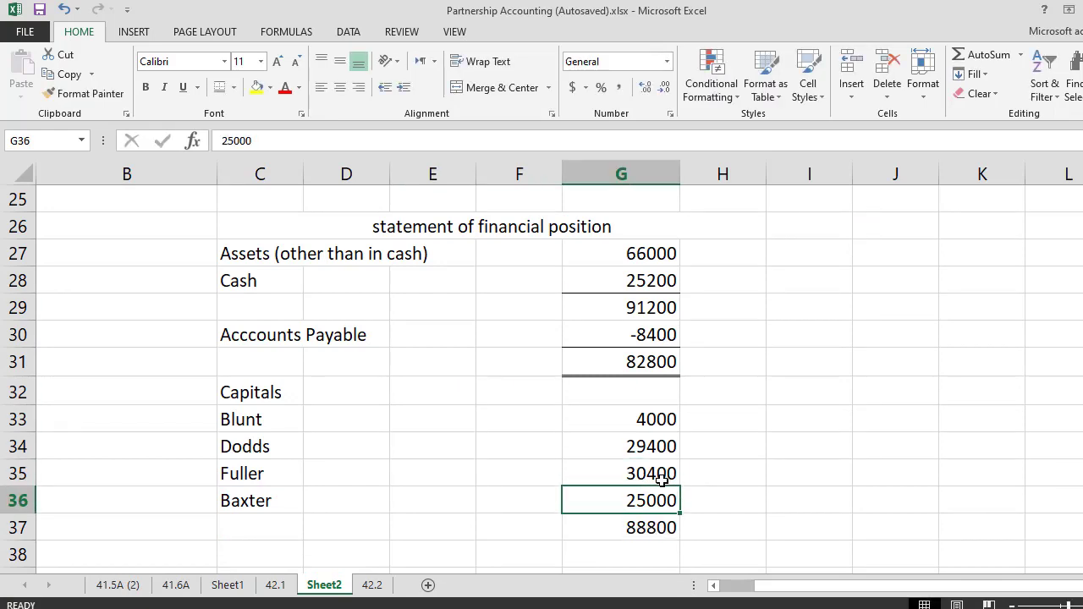
Set the incoming partner's capital in G36 to 19000, matching the balance c/d
{"action": "scroll", "coordinate": [539, 317], "scroll_direction": "up", "scroll_amount": 3}
{"action": "scroll", "coordinate": [539, 318], "scroll_direction": "down", "scroll_amount": 3}
{"action": "type", "text": "19000"}
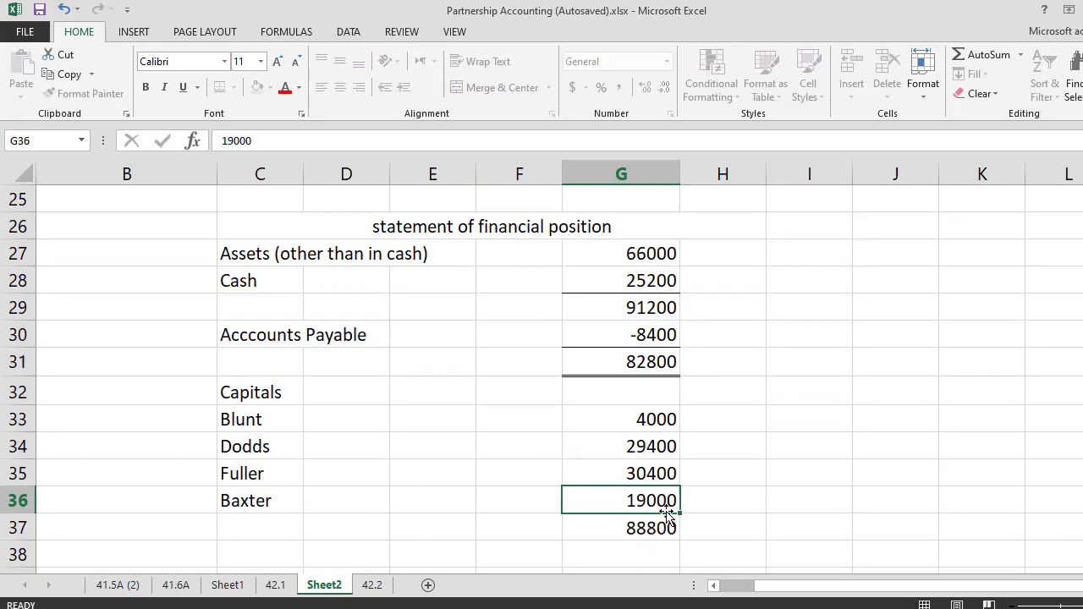
{"action": "key", "text": "Return"}
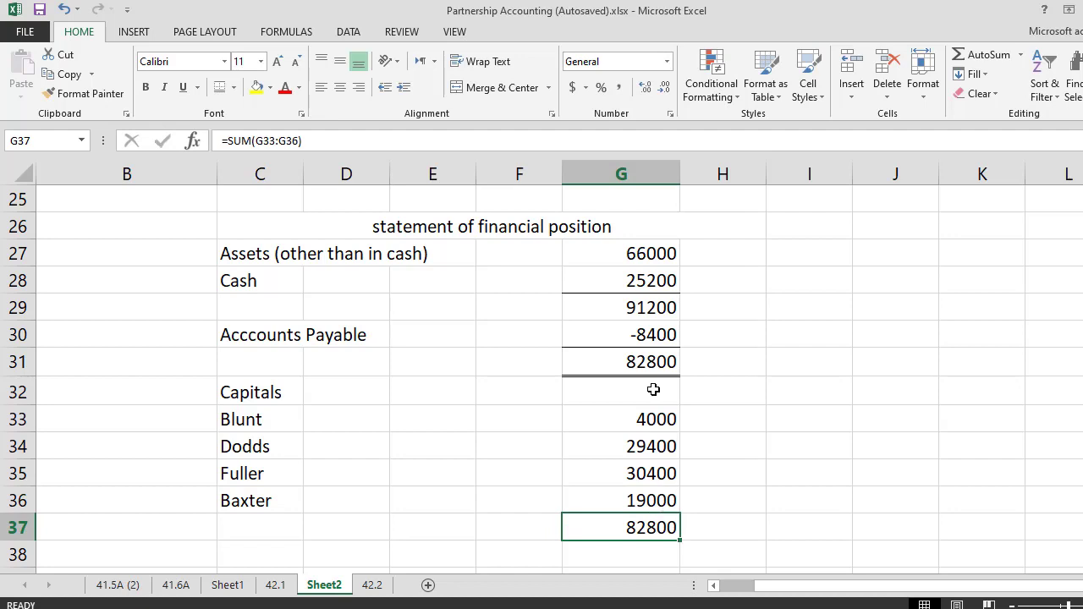
Apply a single top and double bottom border to the capital total in G37, and switch to the Nitro Pro PDF
{"action": "left_click", "coordinate": [220, 87]}
{"action": "left_click", "coordinate": [486, 518]}
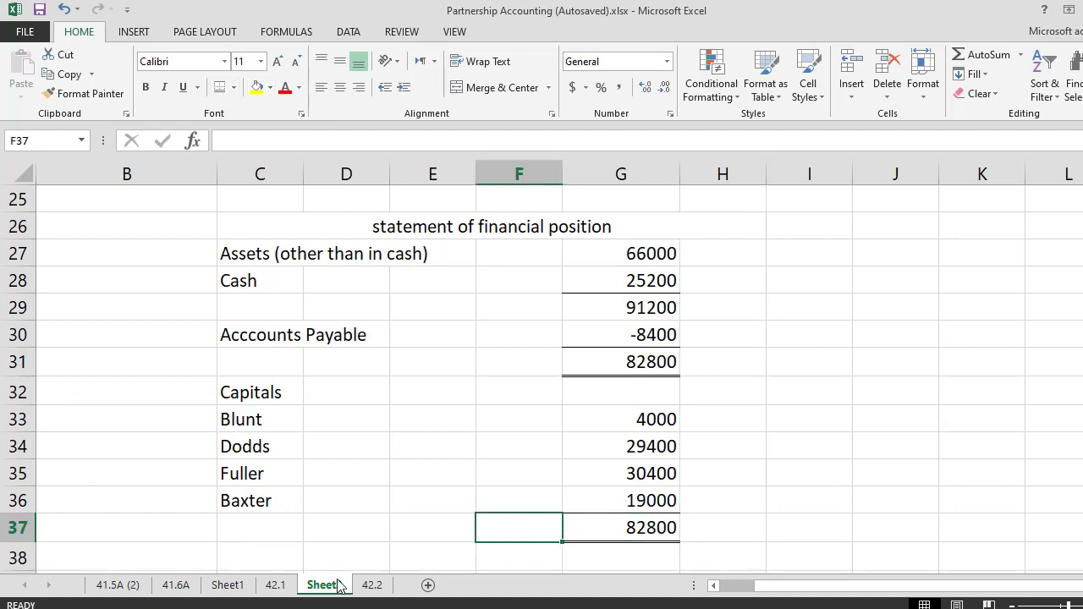
{"action": "left_click", "coordinate": [329, 527]}
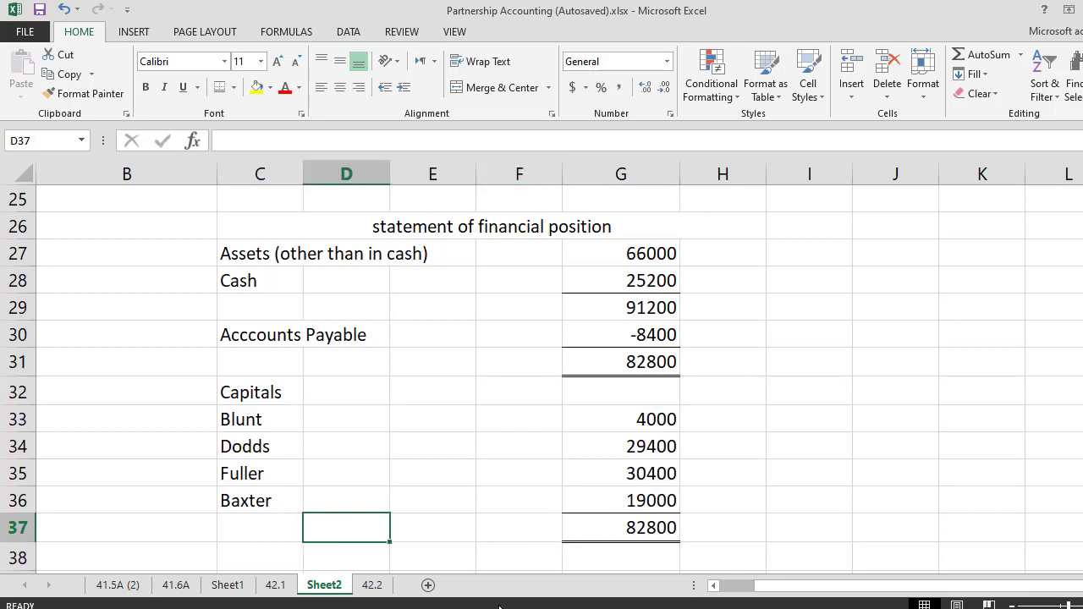
{"action": "left_click", "coordinate": [427, 533]}
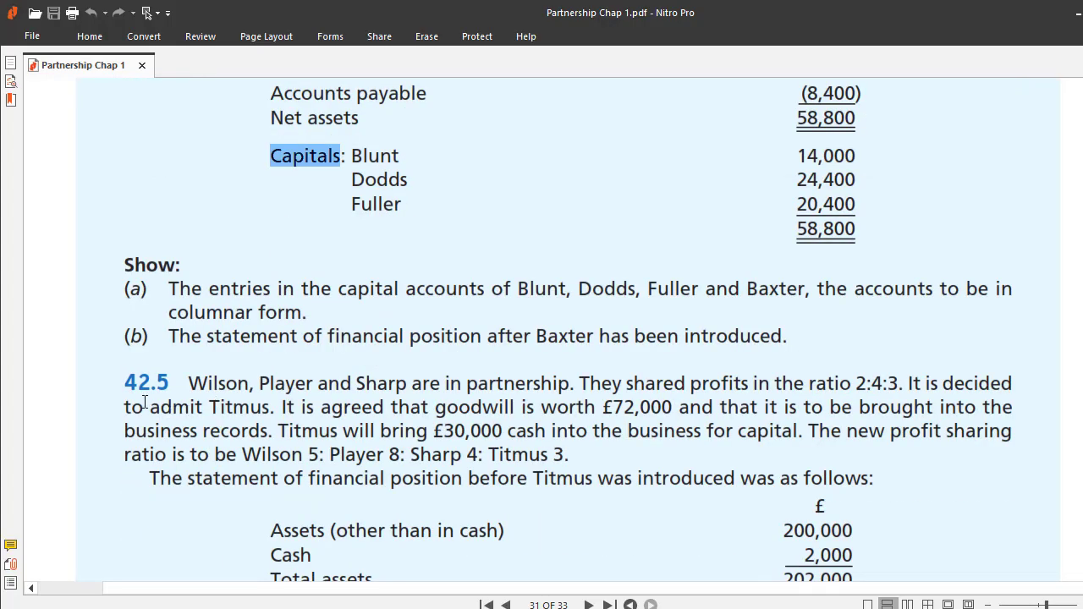